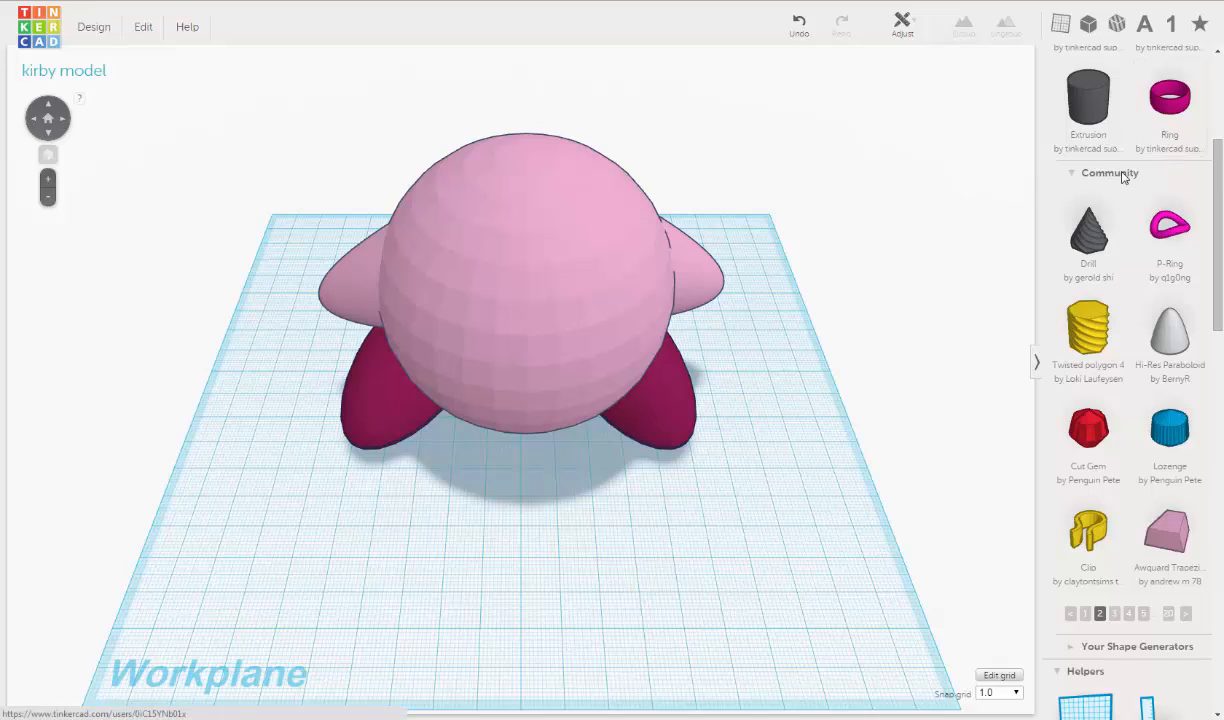
Step: Add the community Extrusion More Handles shape to the workplane and position it in front of Kirby's body
{"action": "left_click", "coordinate": [1115, 616]}
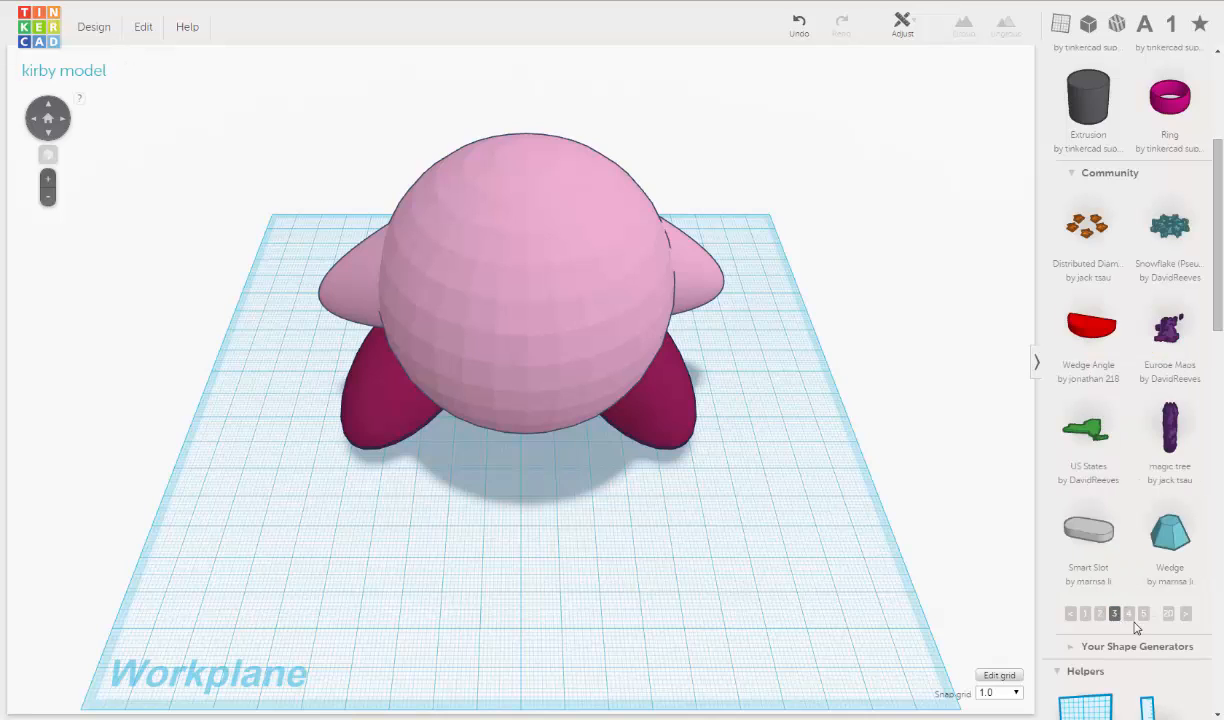
{"action": "left_click", "coordinate": [1129, 615]}
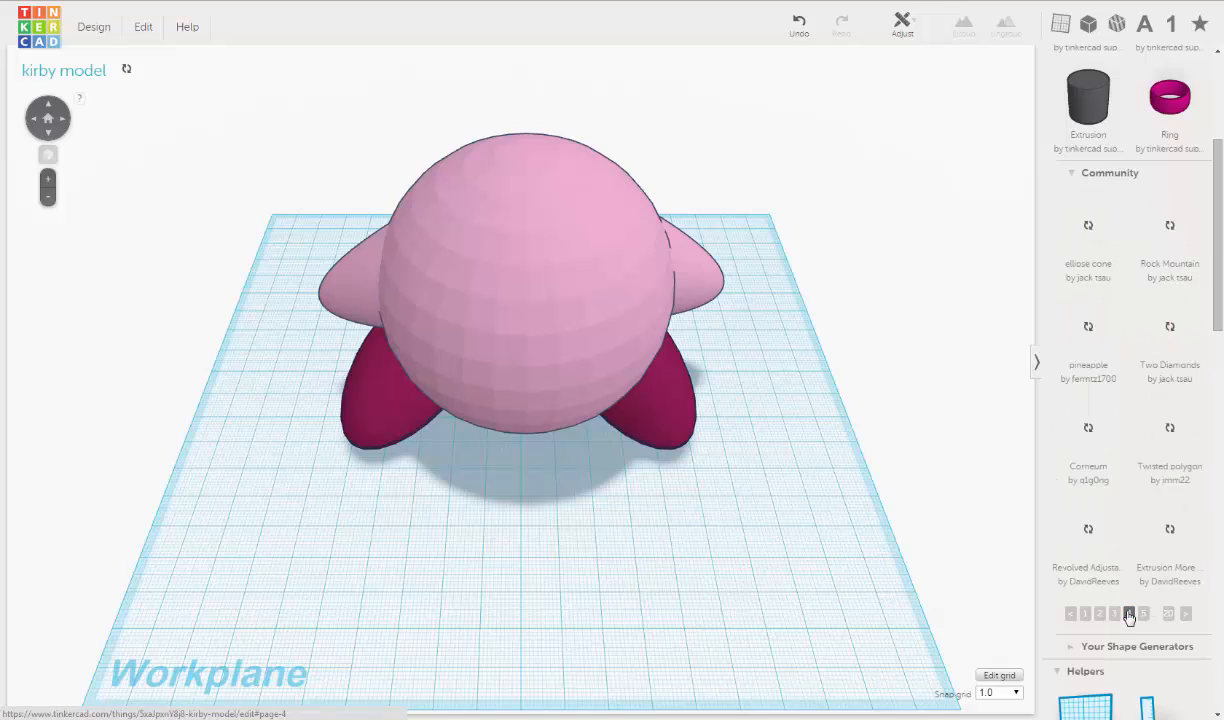
{"action": "left_click", "coordinate": [1179, 538]}
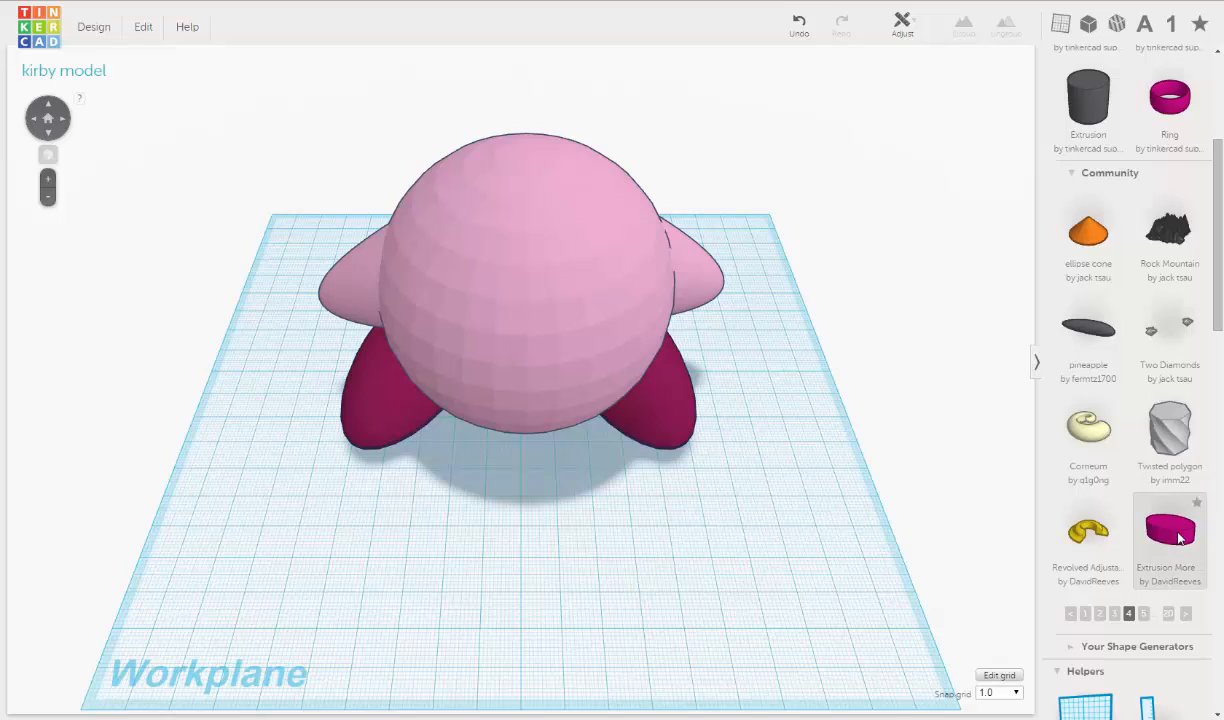
{"action": "left_click", "coordinate": [799, 606]}
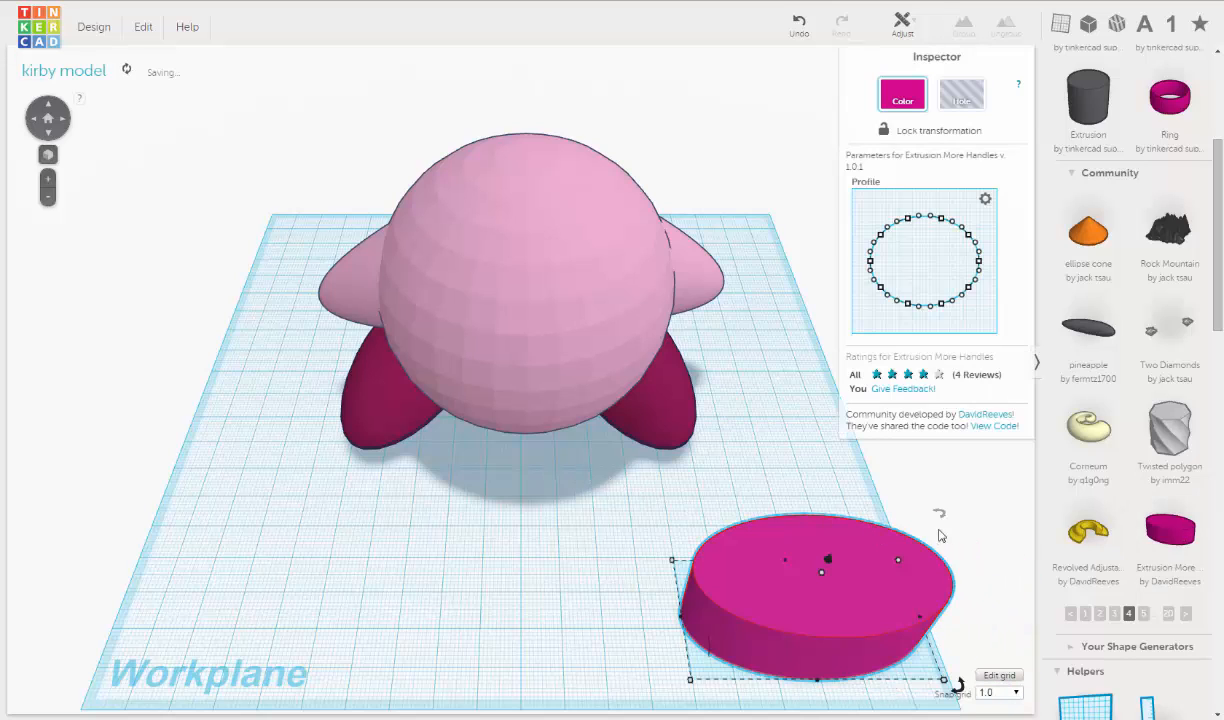
{"action": "left_click_drag", "start_coordinate": [869, 581], "coordinate": [788, 565]}
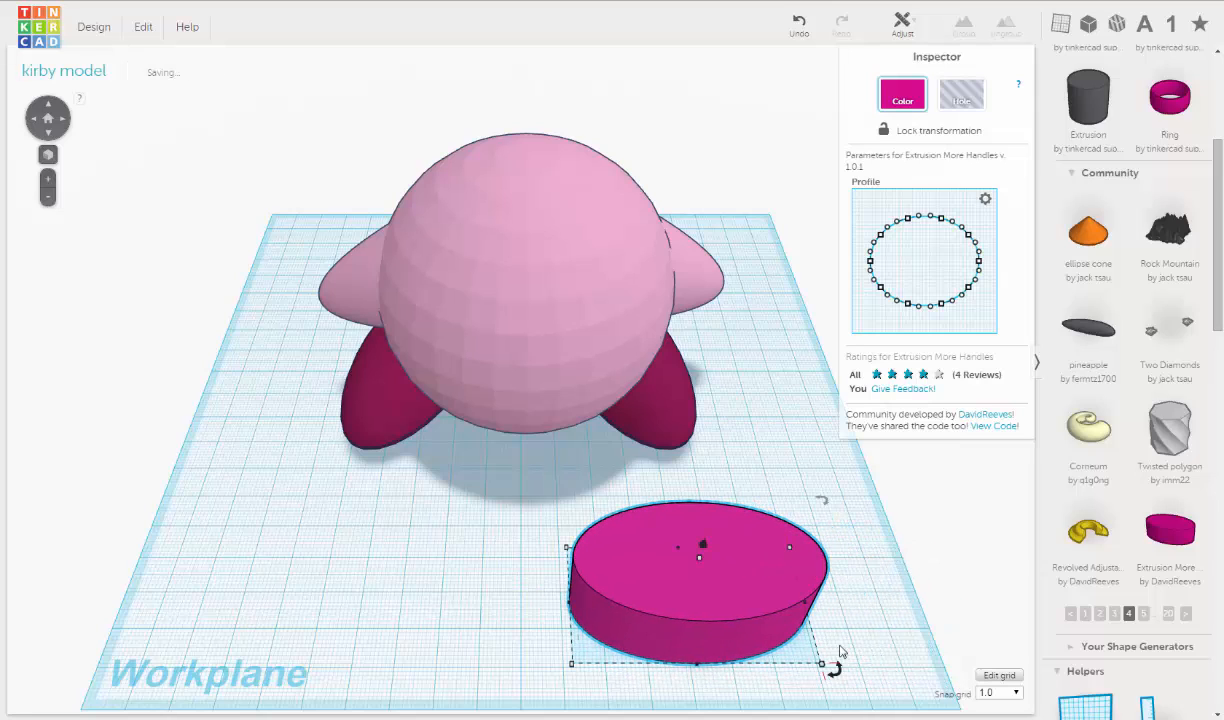
Step: Rotate the magenta elliptical extrusion a quarter turn so its long axis runs front to back
{"action": "left_click_drag", "start_coordinate": [837, 670], "coordinate": [841, 660]}
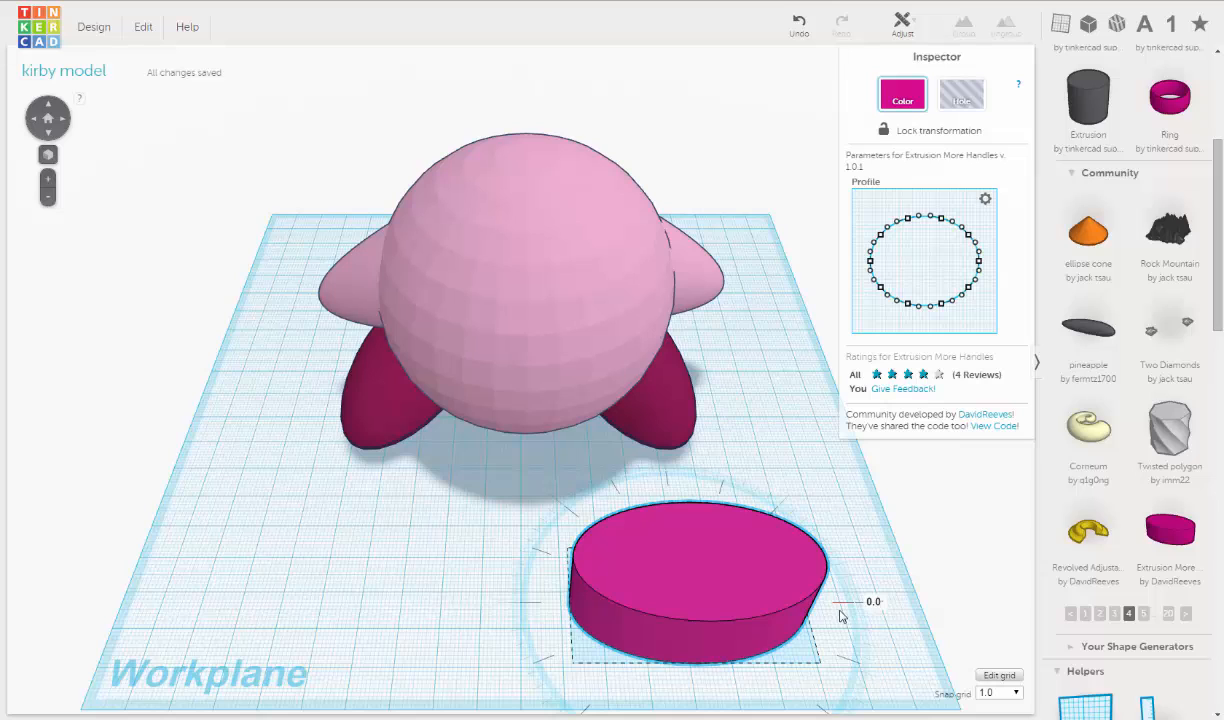
{"action": "left_click_drag", "start_coordinate": [840, 616], "coordinate": [782, 528]}
{"action": "left_click_drag", "start_coordinate": [732, 488], "coordinate": [719, 486]}
{"action": "right_click_drag", "start_coordinate": [809, 515], "coordinate": [736, 545]}
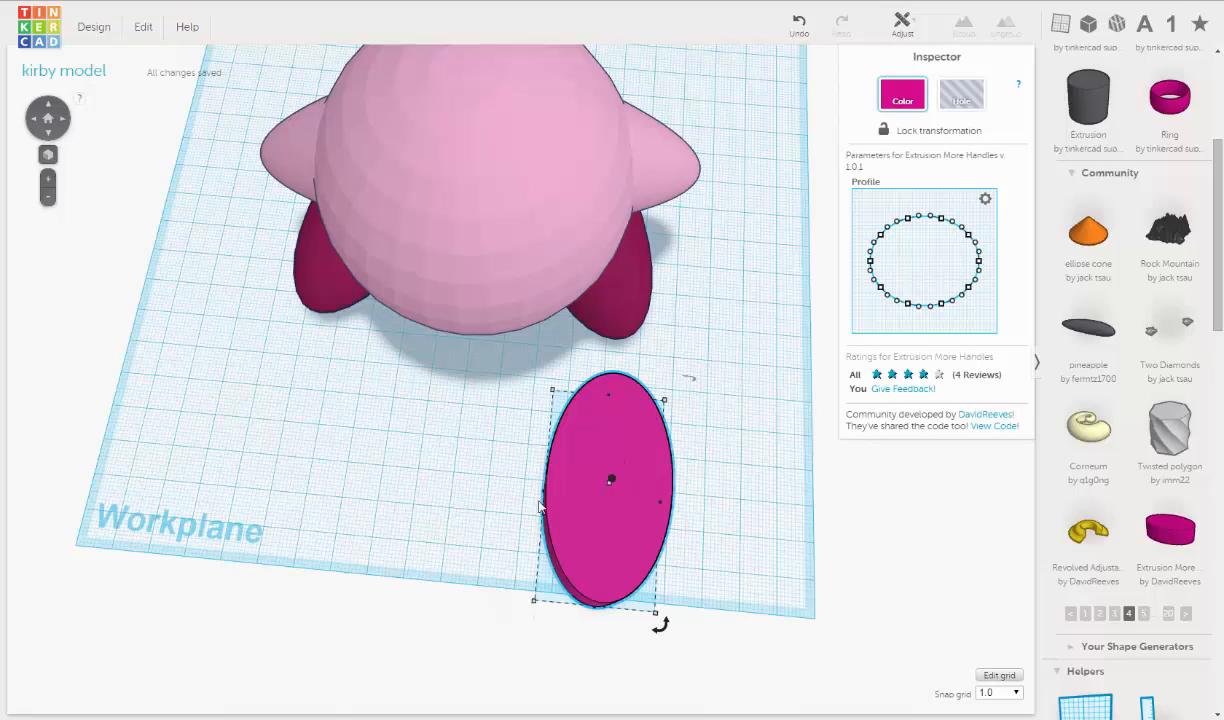
{"action": "right_click_drag", "start_coordinate": [540, 507], "coordinate": [658, 415]}
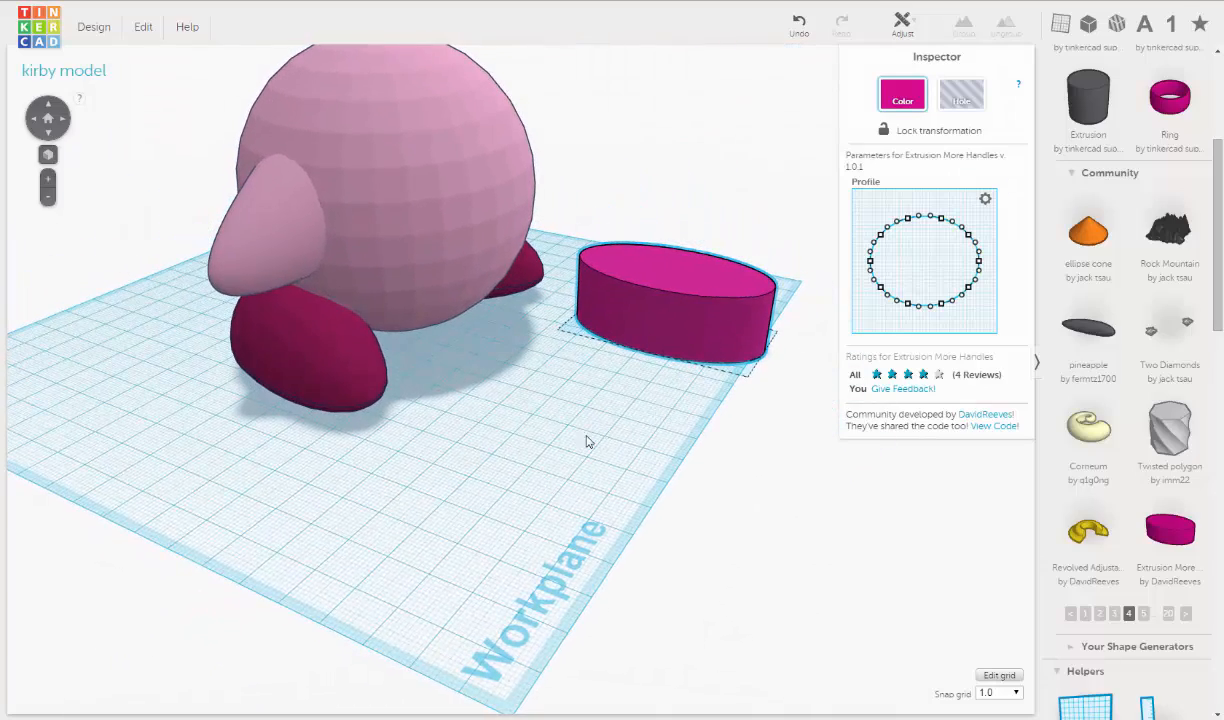
{"action": "right_click_drag", "start_coordinate": [588, 442], "coordinate": [470, 562]}
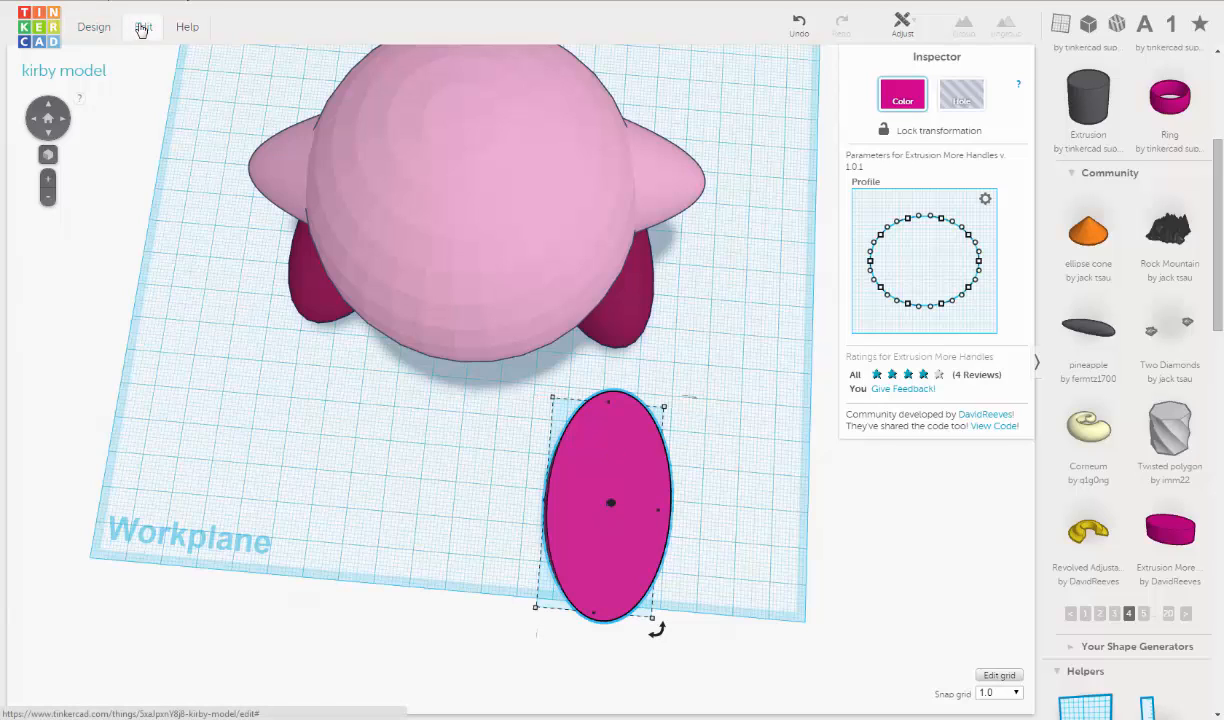
Step: Duplicate the magenta ellipse in place and make the copy slightly taller than the original
{"action": "left_click", "coordinate": [141, 29]}
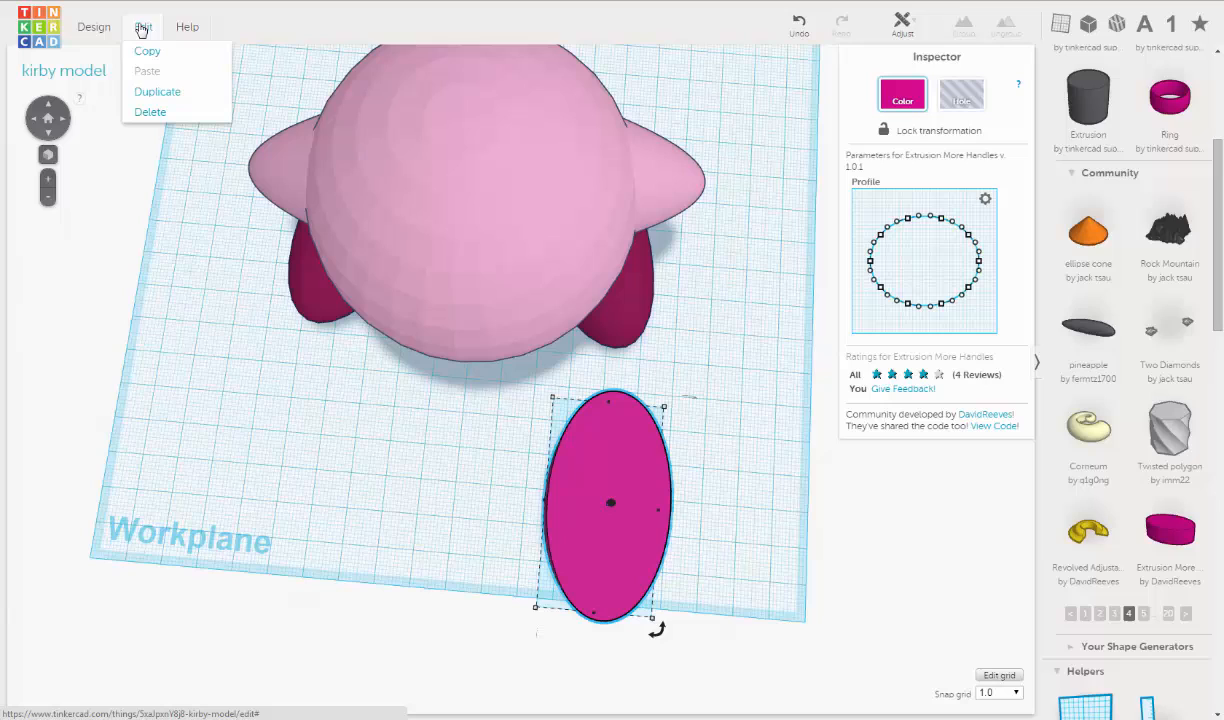
{"action": "left_click", "coordinate": [145, 100]}
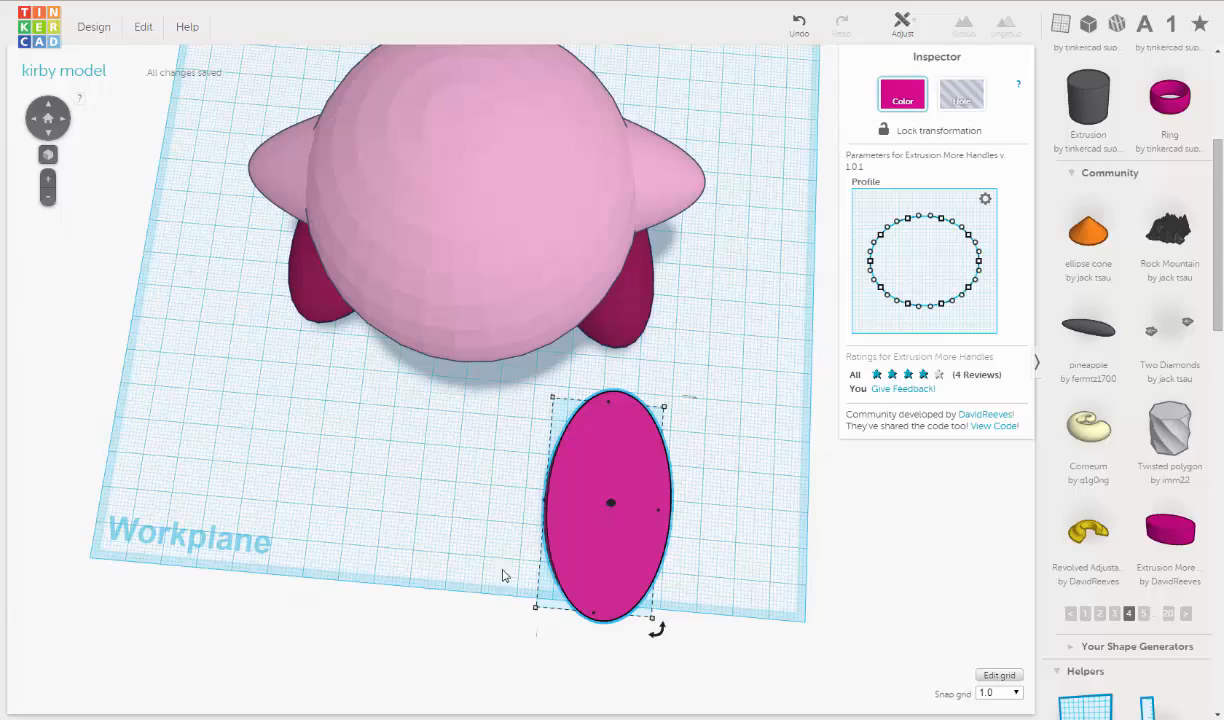
{"action": "right_click_drag", "start_coordinate": [535, 563], "coordinate": [686, 357]}
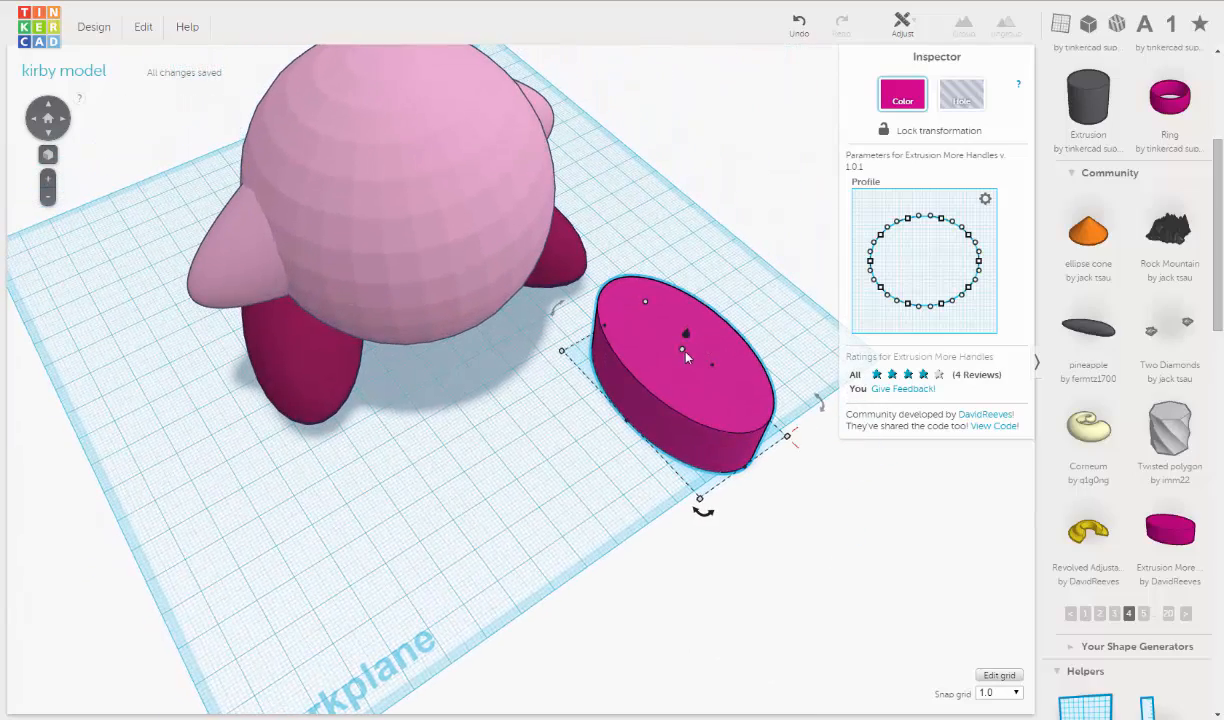
{"action": "right_click_drag", "start_coordinate": [583, 410], "coordinate": [633, 251]}
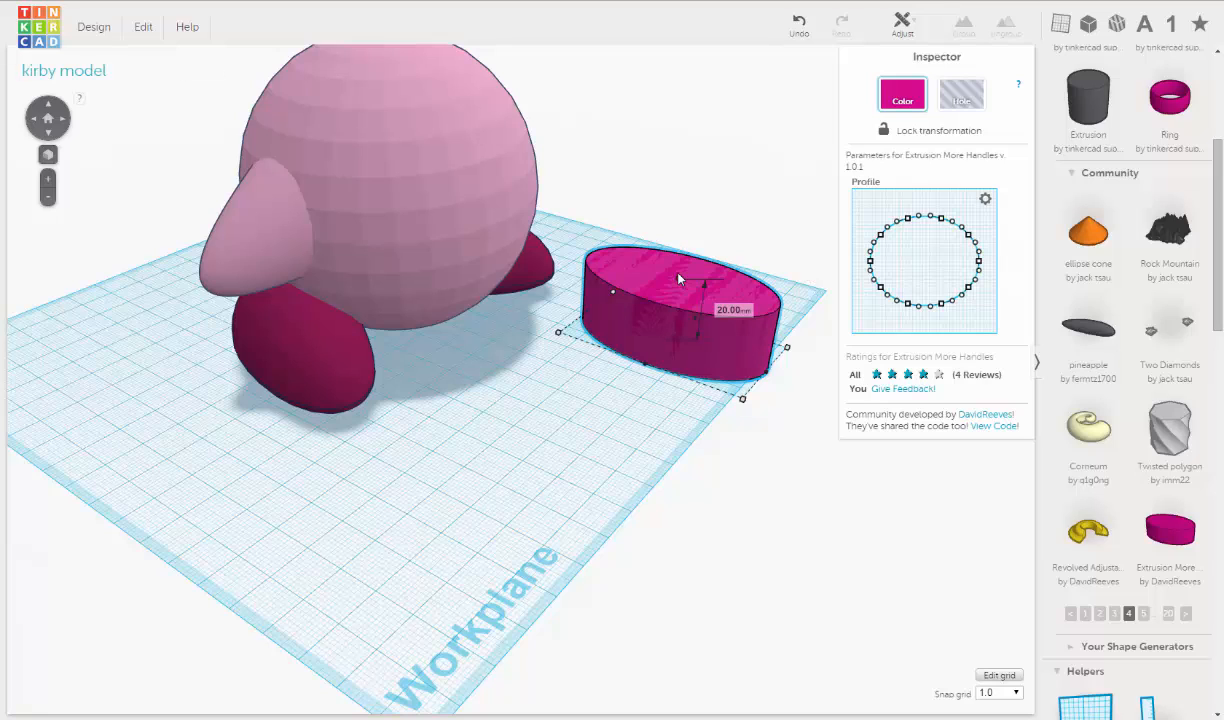
{"action": "left_click_drag", "start_coordinate": [681, 260], "coordinate": [647, 251]}
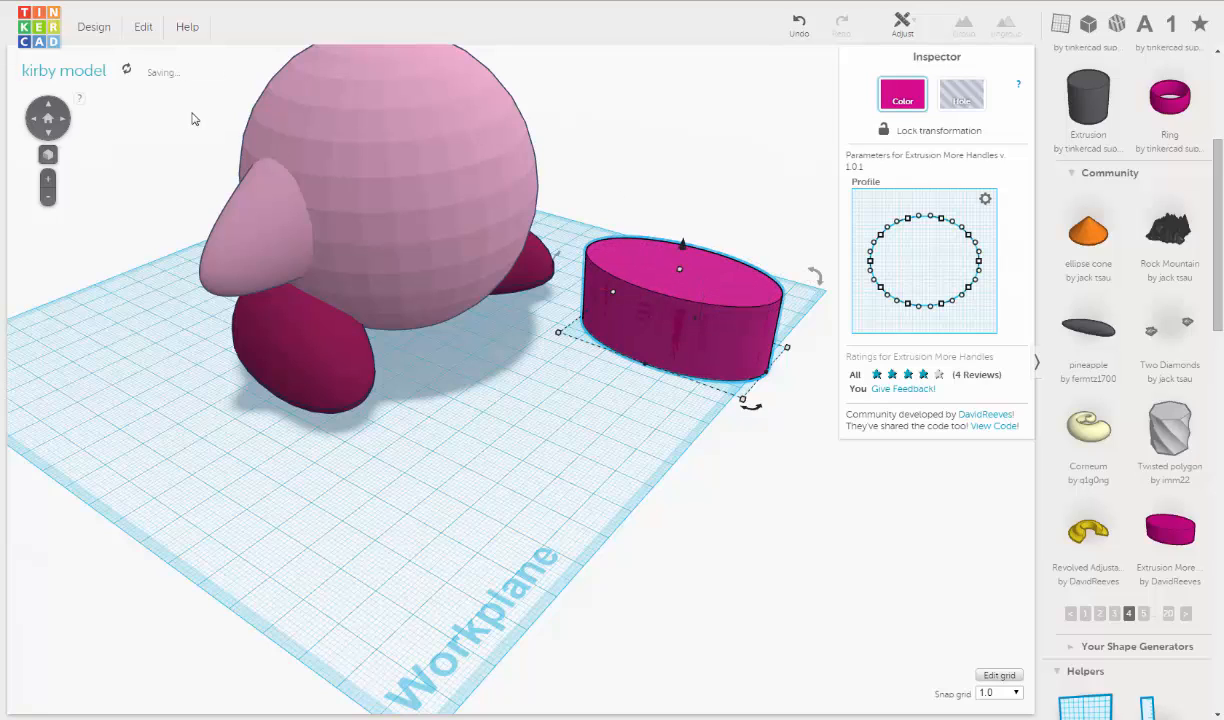
Step: Colour the duplicate ellipse white and scale it down proportionally to about half size at the original's back end
{"action": "left_click", "coordinate": [921, 94]}
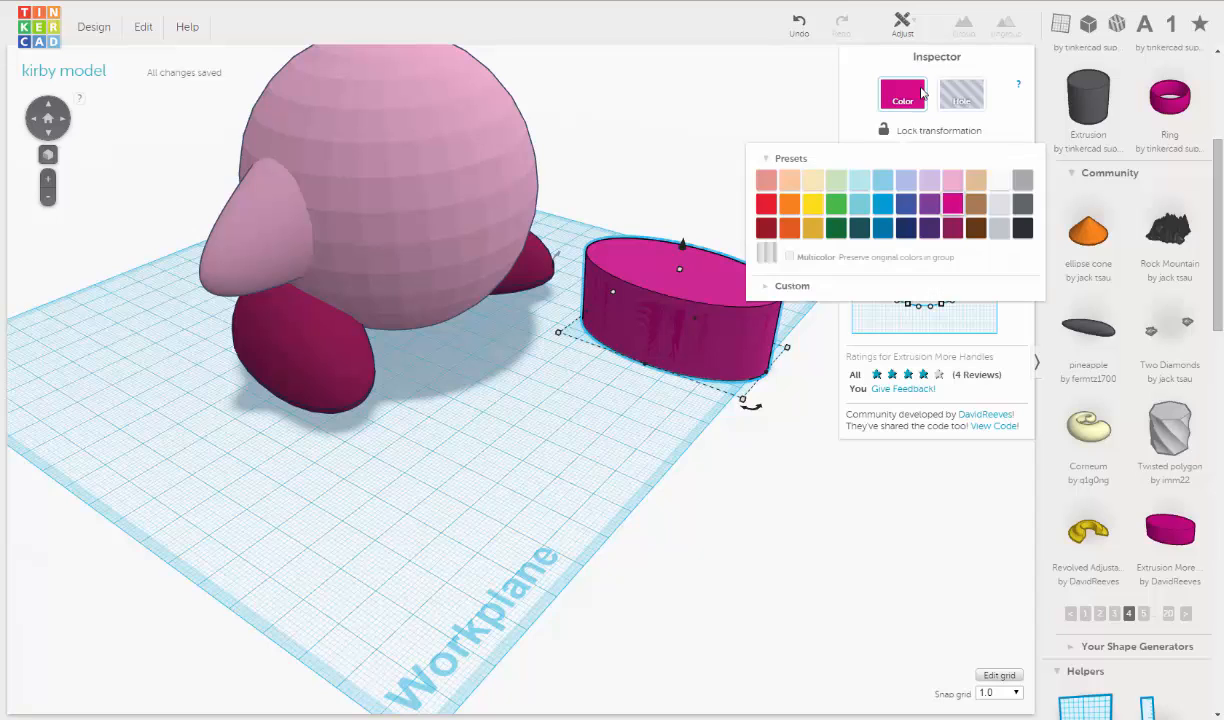
{"action": "left_click", "coordinate": [999, 180]}
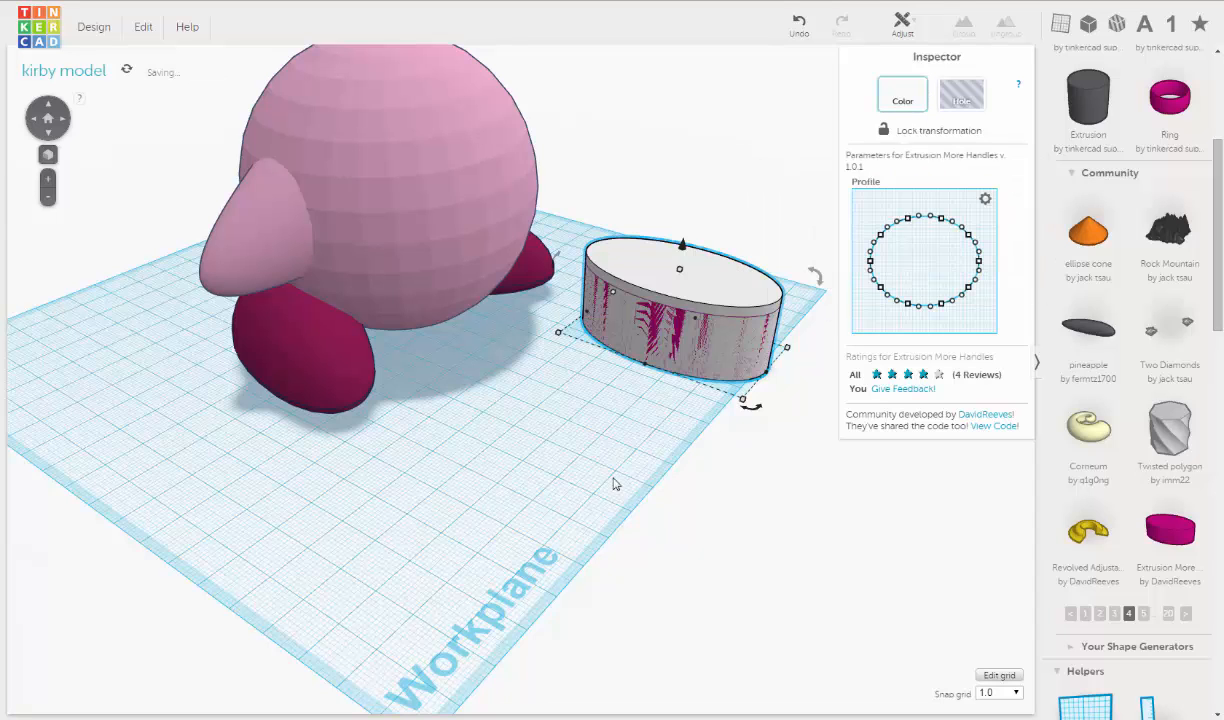
{"action": "right_click_drag", "start_coordinate": [537, 493], "coordinate": [549, 579]}
{"action": "mouse_move", "coordinate": [594, 580]}
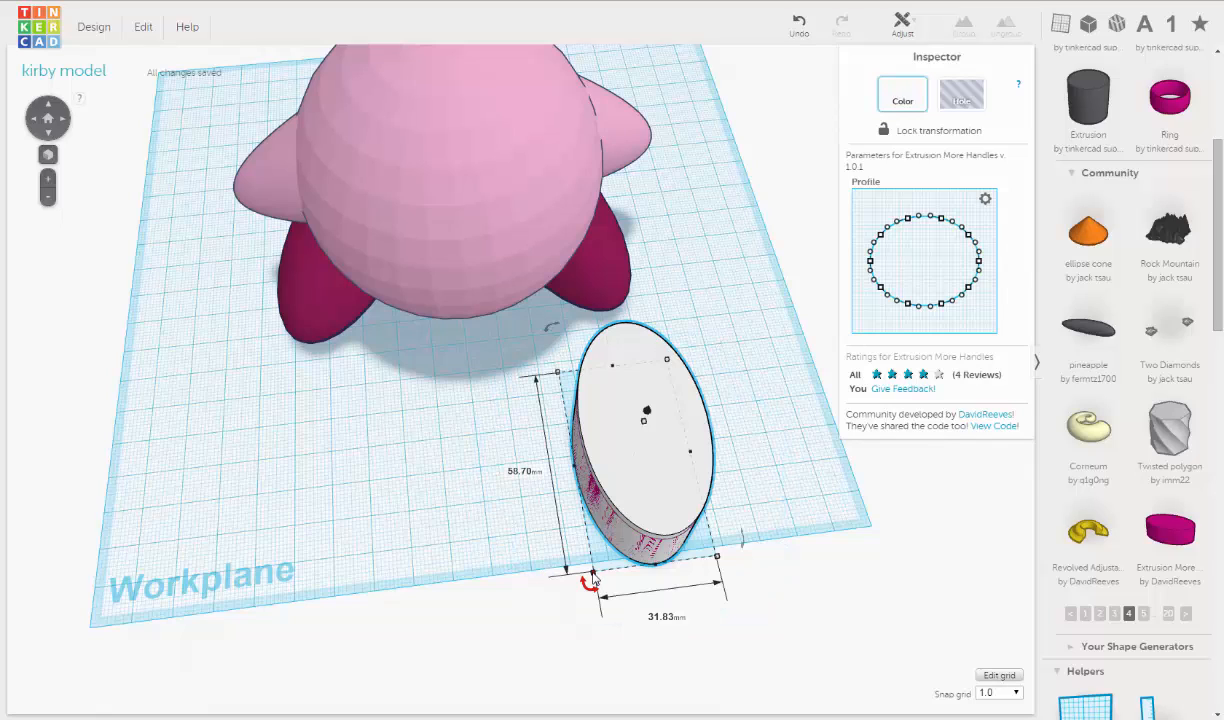
{"action": "left_click_drag", "start_coordinate": [594, 580], "coordinate": [646, 467]}
{"action": "right_click_drag", "start_coordinate": [646, 467], "coordinate": [503, 374]}
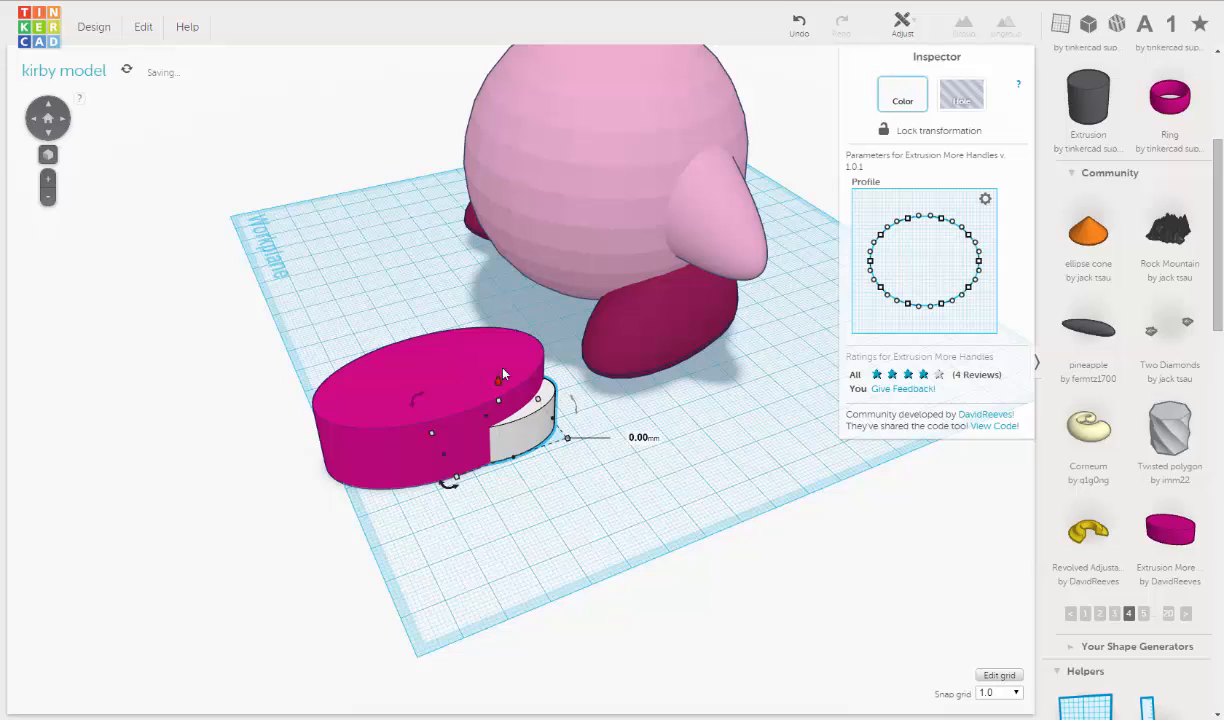
Step: Raise the small white ellipse above the magenta one's top face and centre it across the width near the back end
{"action": "left_click_drag", "start_coordinate": [503, 374], "coordinate": [531, 346]}
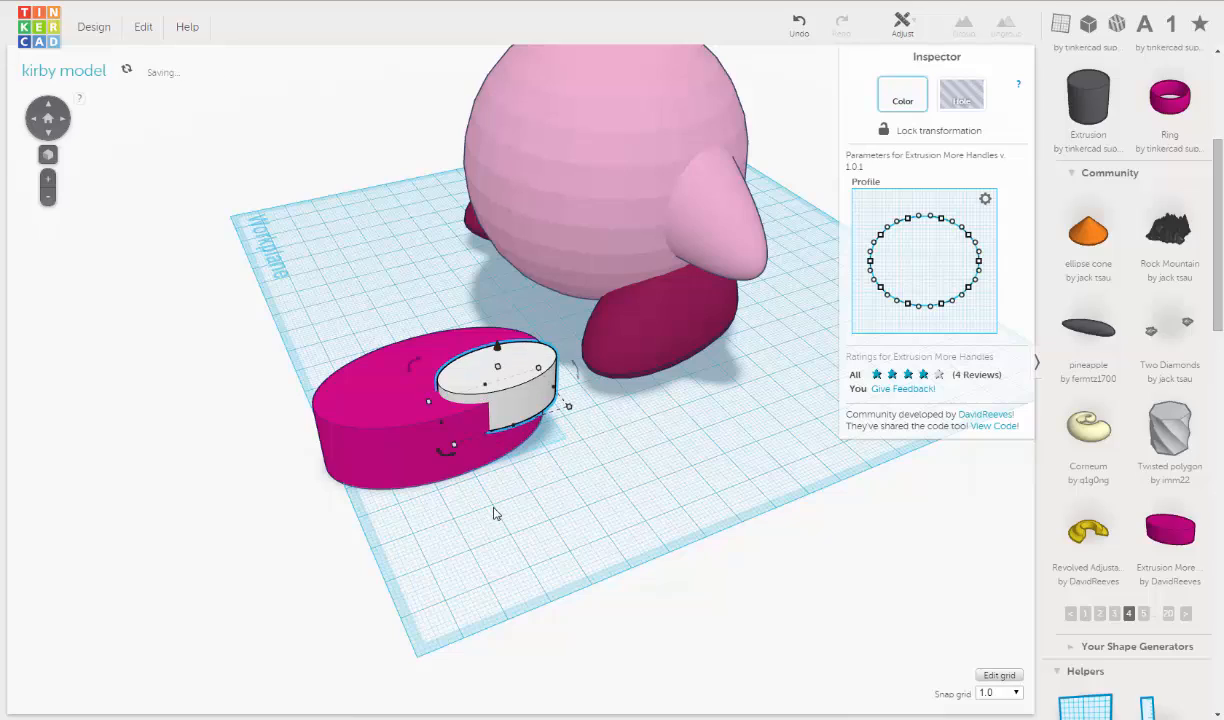
{"action": "right_click_drag", "start_coordinate": [494, 510], "coordinate": [712, 544]}
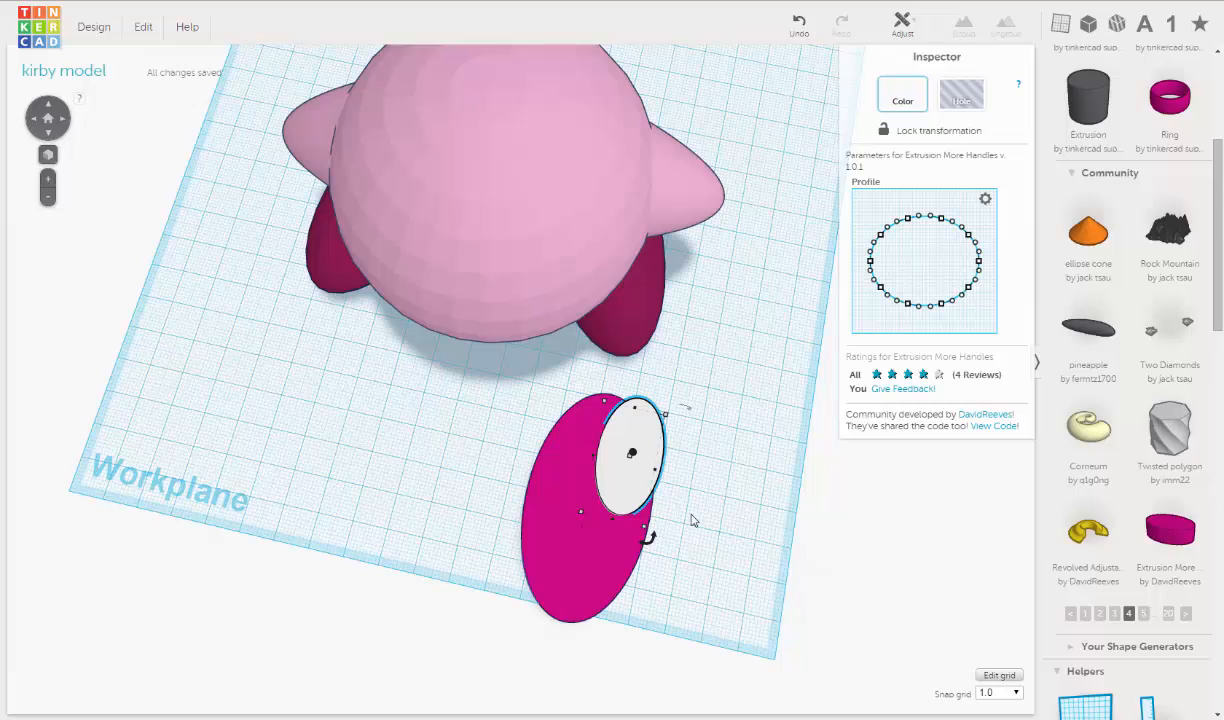
{"action": "key", "text": "Left"}
{"action": "key", "text": "Left"}
{"action": "key", "text": "Left"}
{"action": "key", "text": "Left"}
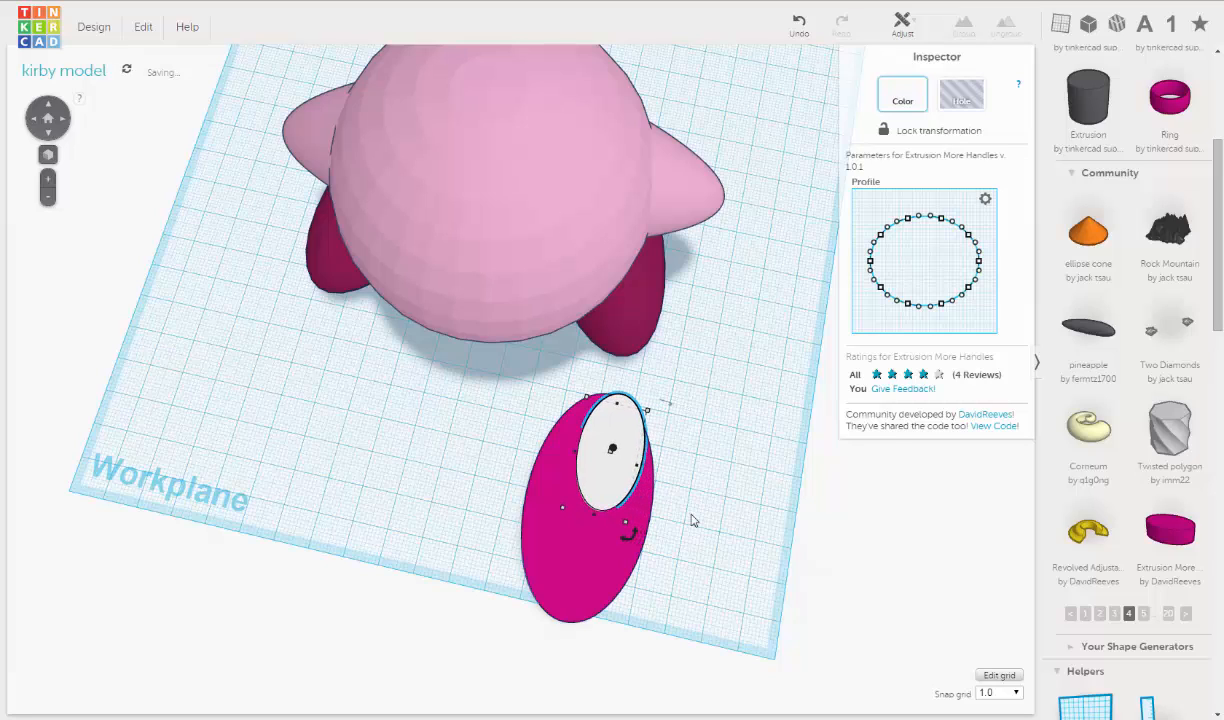
{"action": "key", "text": "Left"}
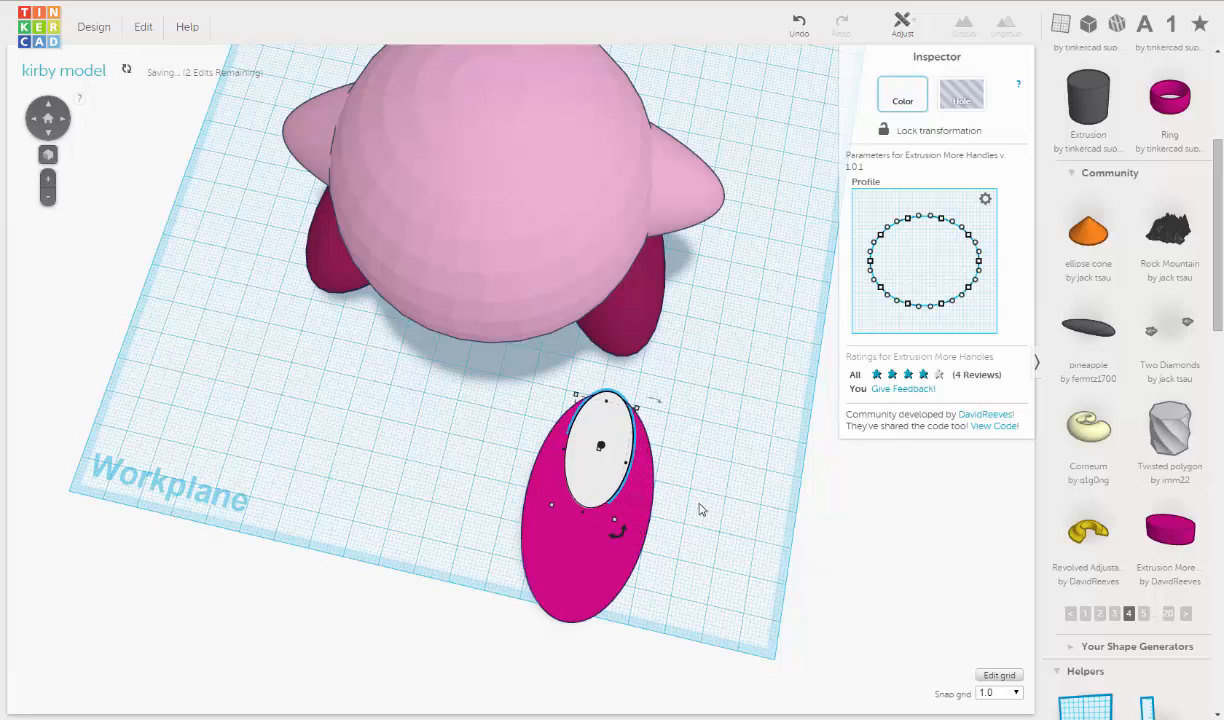
{"action": "key", "text": "Down"}
{"action": "key", "text": "Down"}
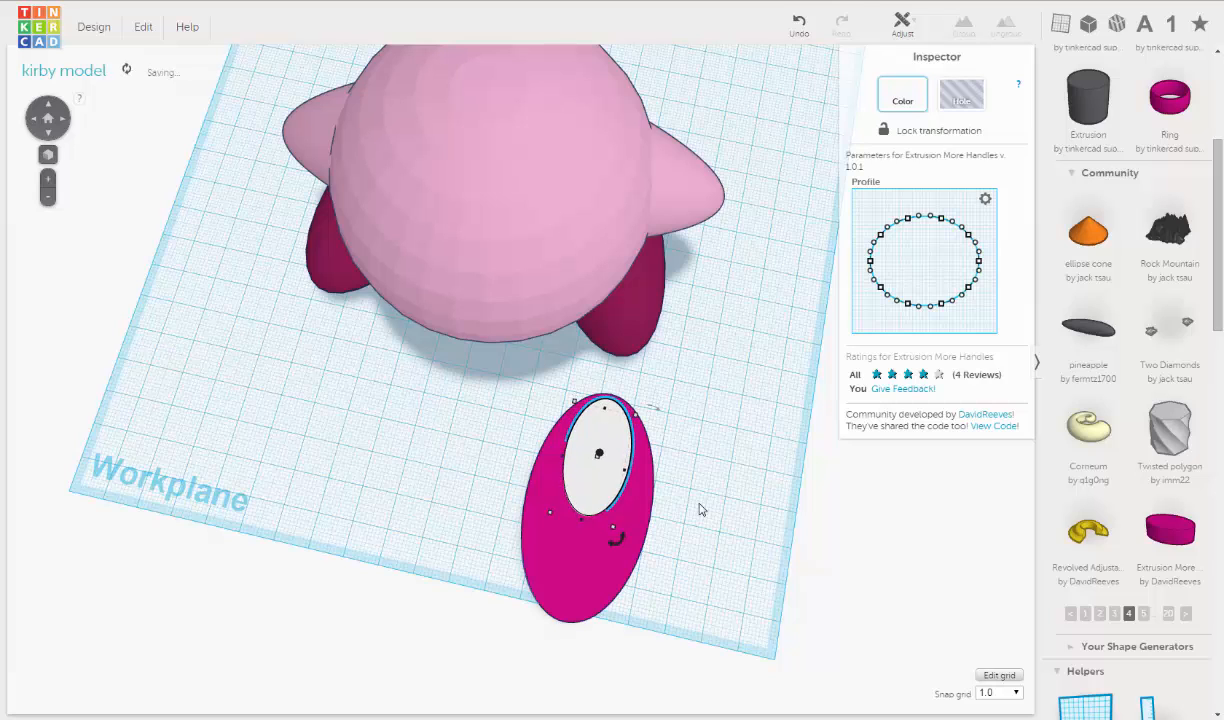
Step: Colour the large magenta ellipse black using the darkest preset
{"action": "right_click_drag", "start_coordinate": [688, 576], "coordinate": [664, 545]}
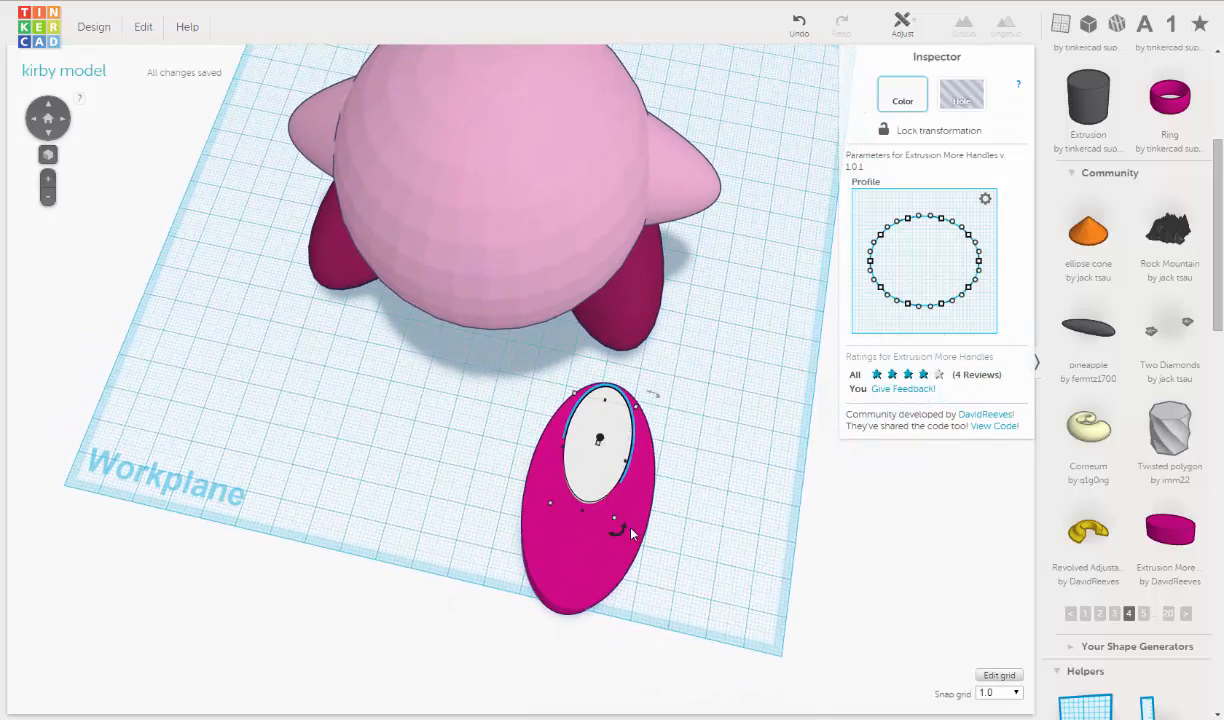
{"action": "left_click", "coordinate": [651, 515]}
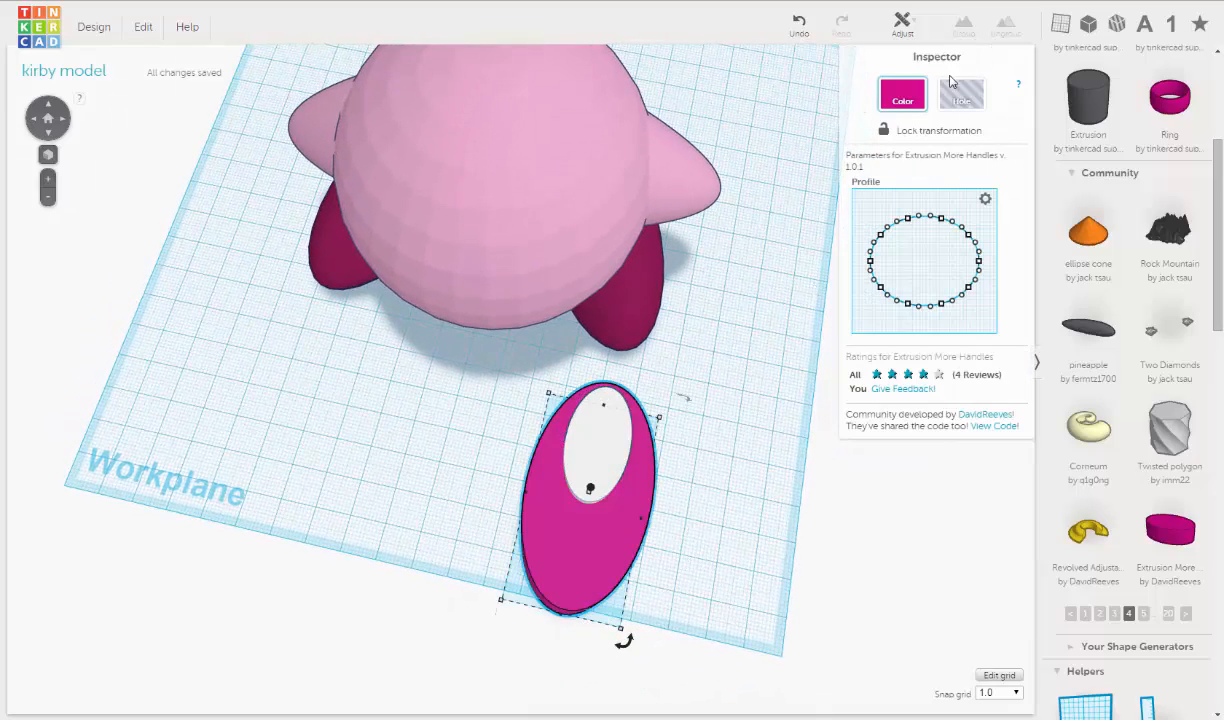
{"action": "left_click", "coordinate": [885, 92]}
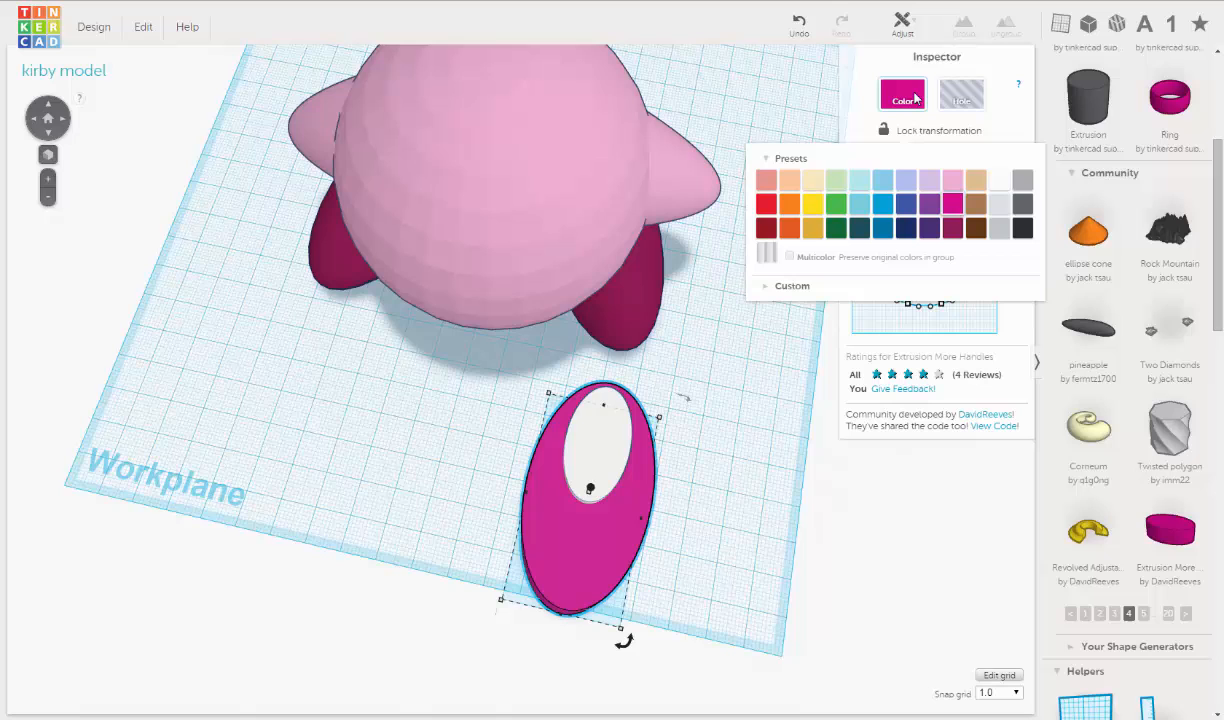
{"action": "left_click", "coordinate": [1021, 229]}
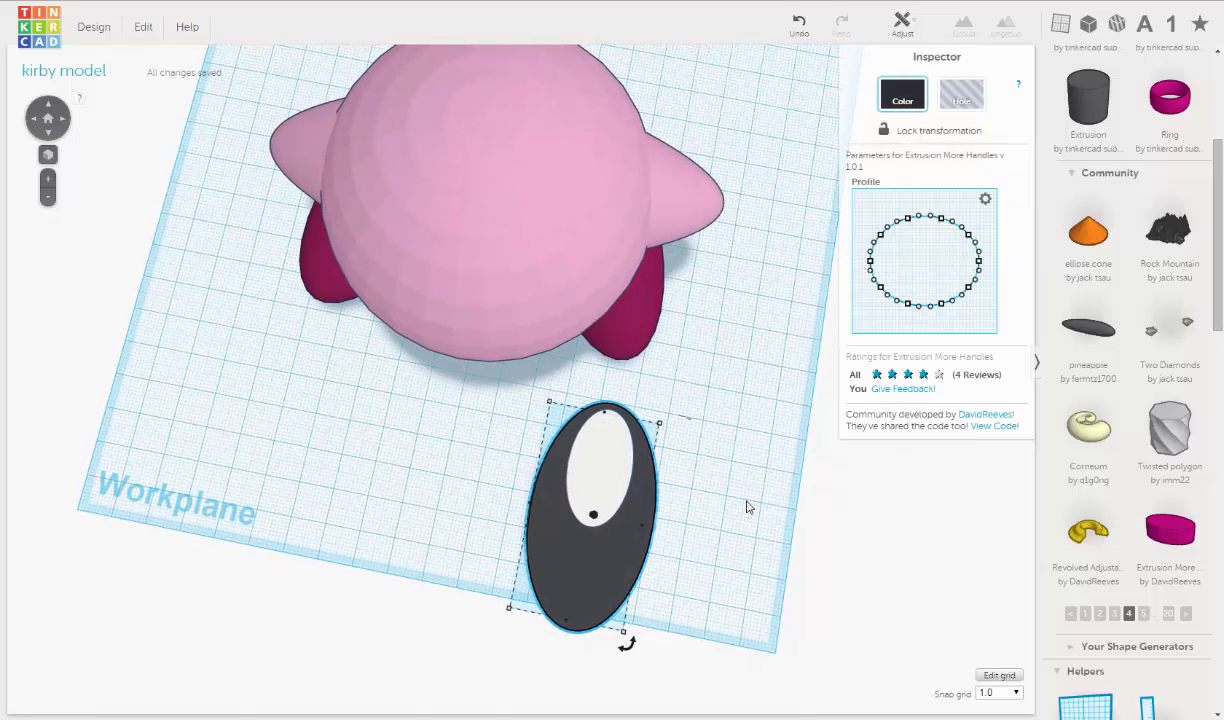
{"action": "left_click", "coordinate": [726, 516]}
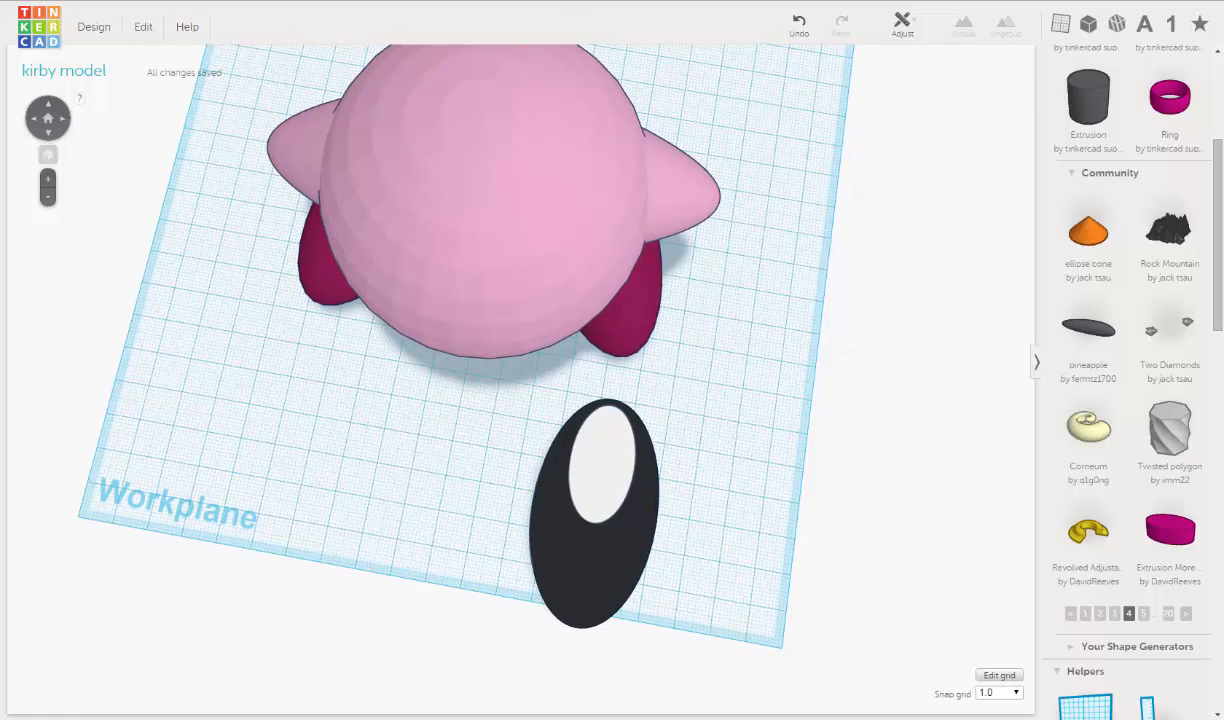
Step: Nudge the white ellipse one step forward, away from the black ellipse's back edge
{"action": "key", "text": "ctrl+Tab"}
{"action": "left_click", "coordinate": [603, 471]}
{"action": "key", "text": "Down"}
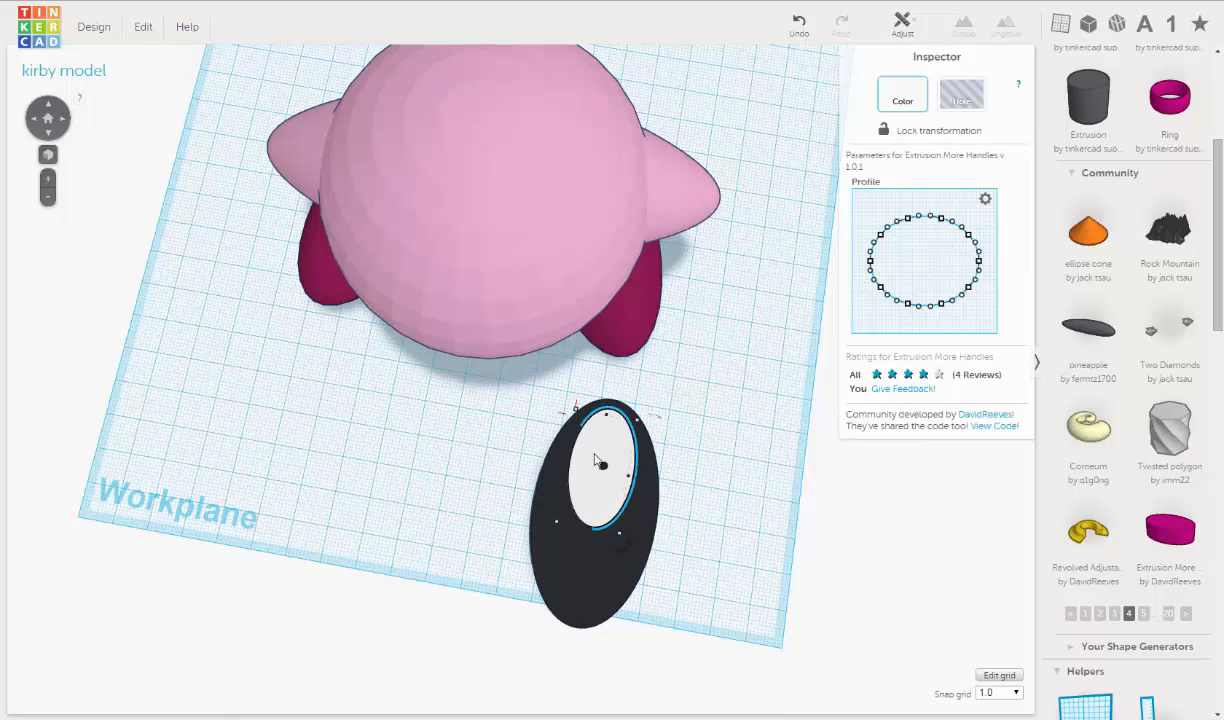
{"action": "left_click", "coordinate": [680, 573]}
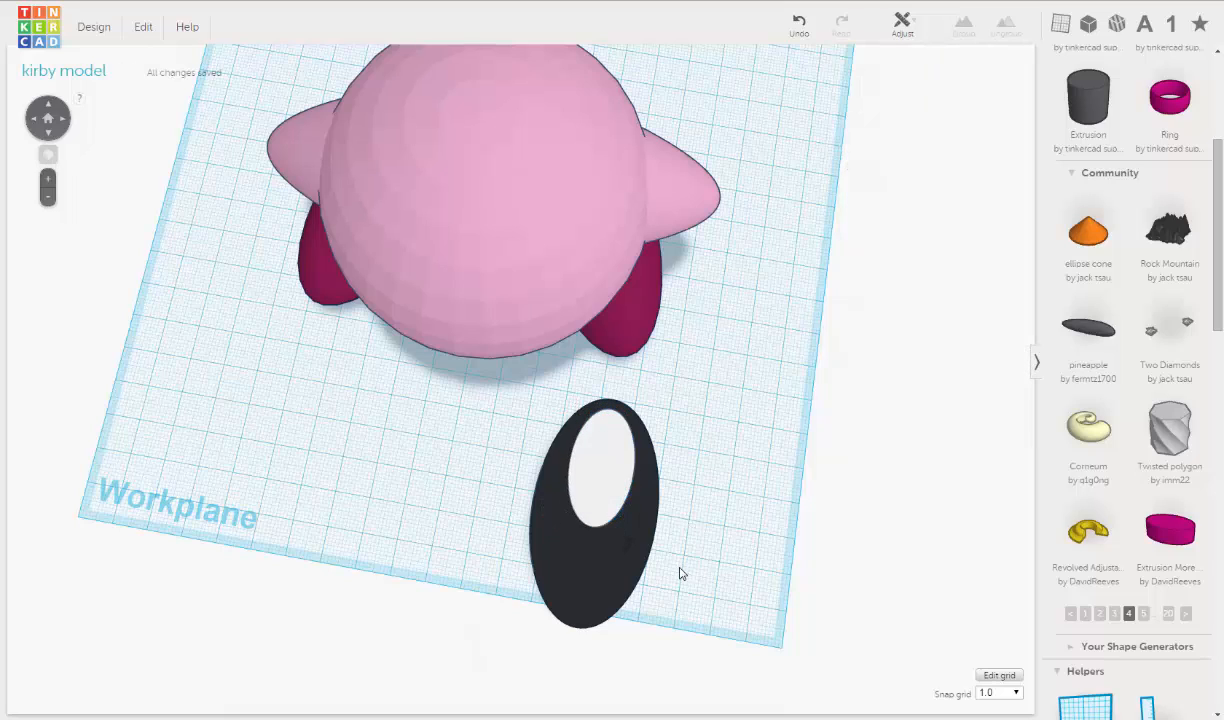
Step: Duplicate the large black ellipse in place
{"action": "middle_click_drag", "start_coordinate": [729, 546], "coordinate": [733, 522]}
{"action": "right_click_drag", "start_coordinate": [733, 522], "coordinate": [707, 511]}
{"action": "scroll", "coordinate": [764, 489], "scroll_direction": "up", "scroll_amount": 3}
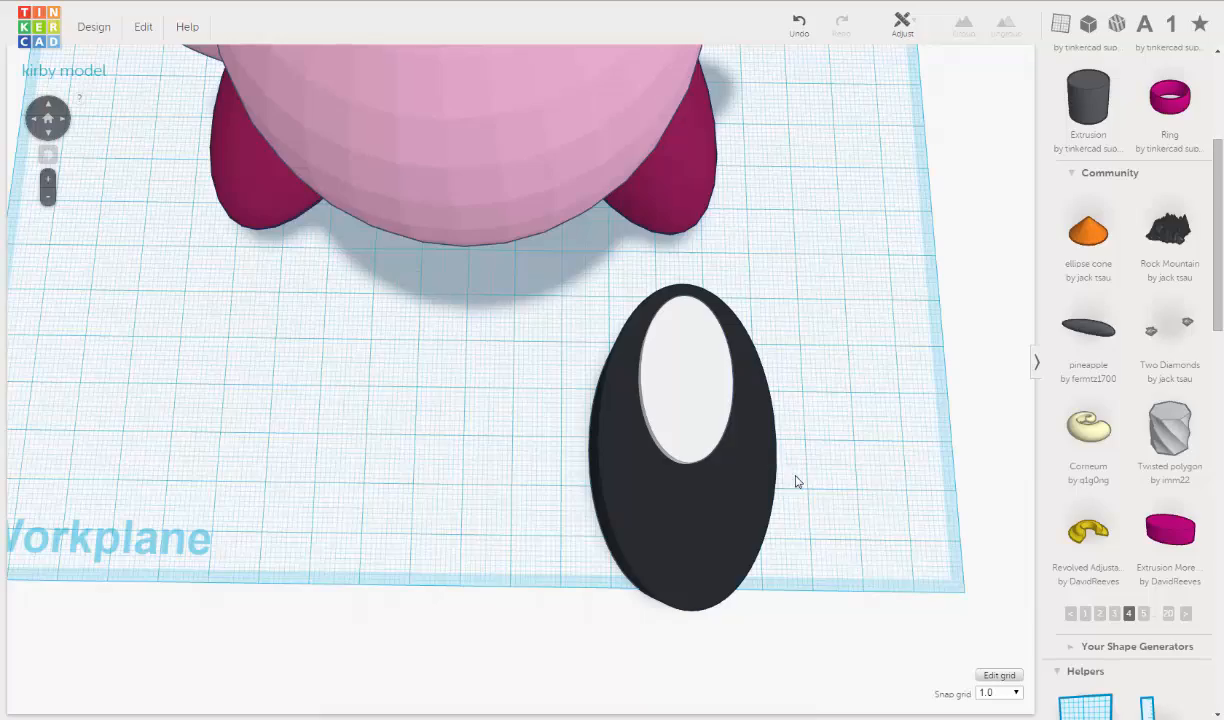
{"action": "right_click_drag", "start_coordinate": [795, 484], "coordinate": [875, 402]}
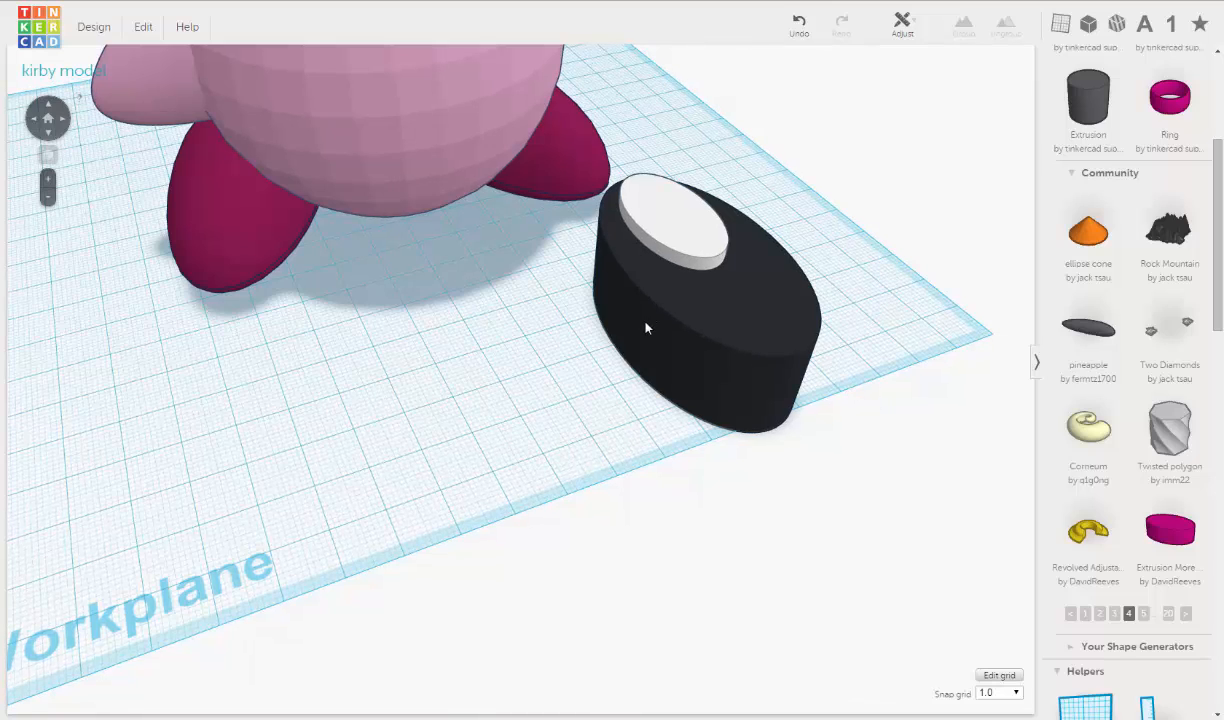
{"action": "left_click", "coordinate": [645, 328]}
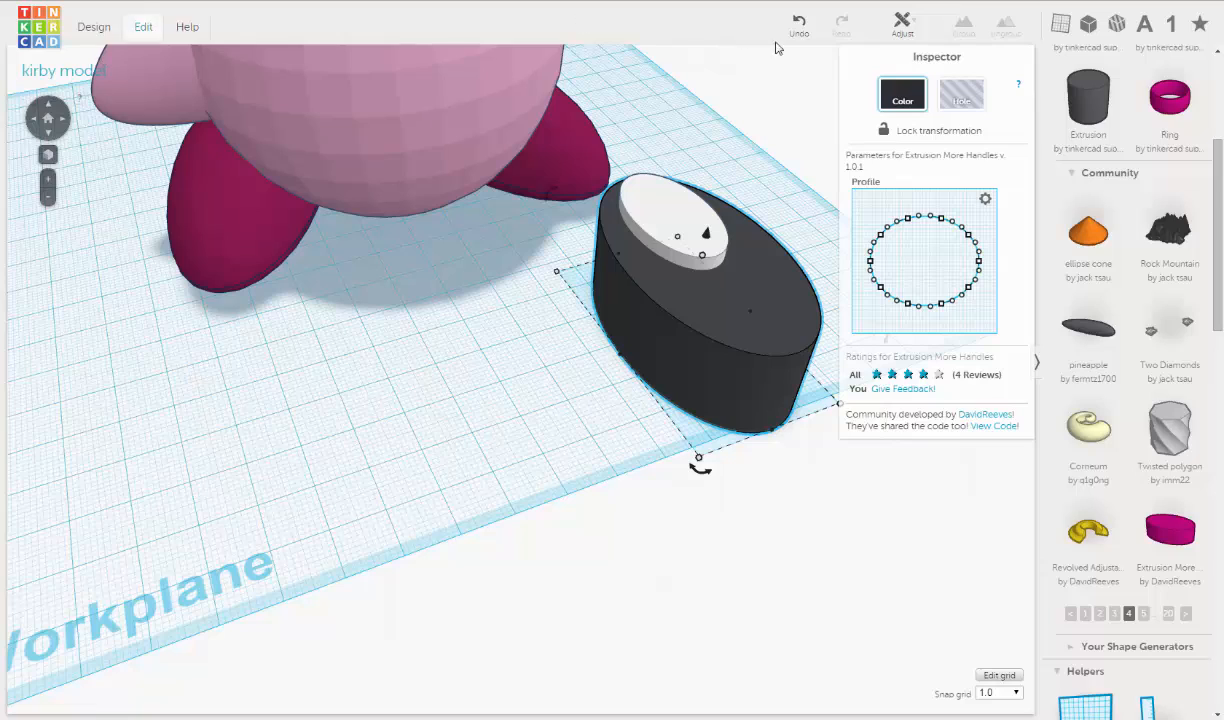
{"action": "left_click", "coordinate": [143, 27]}
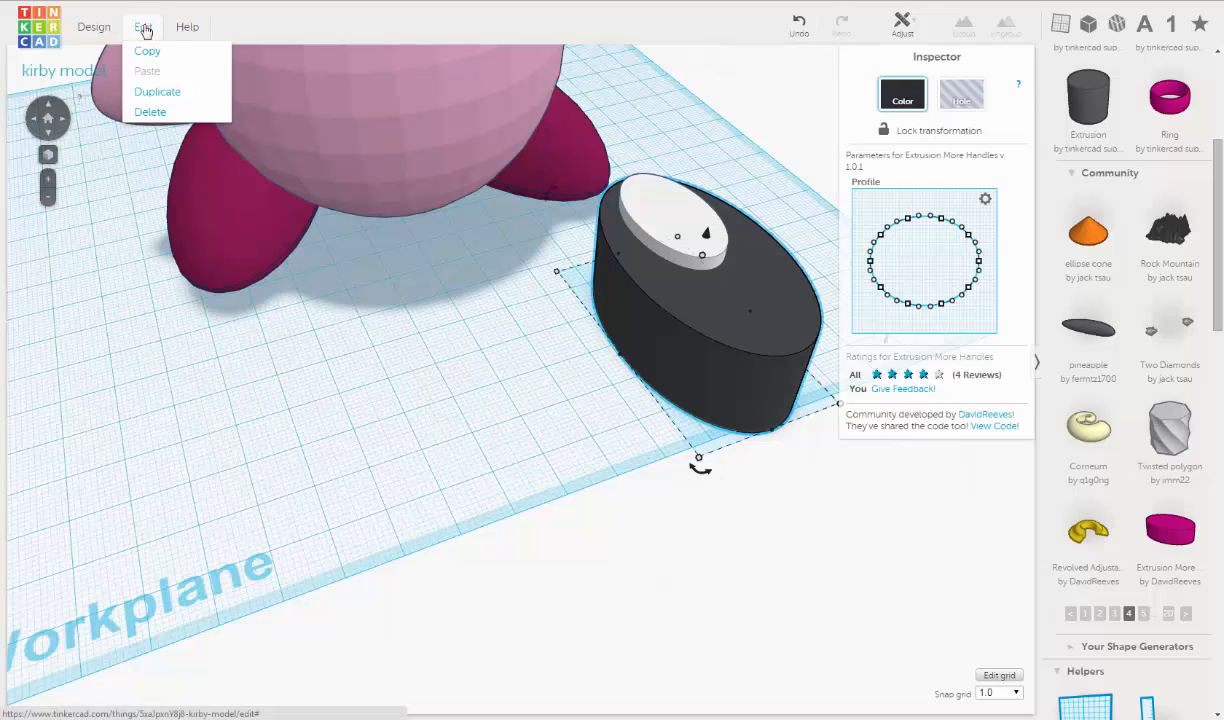
{"action": "left_click", "coordinate": [156, 90]}
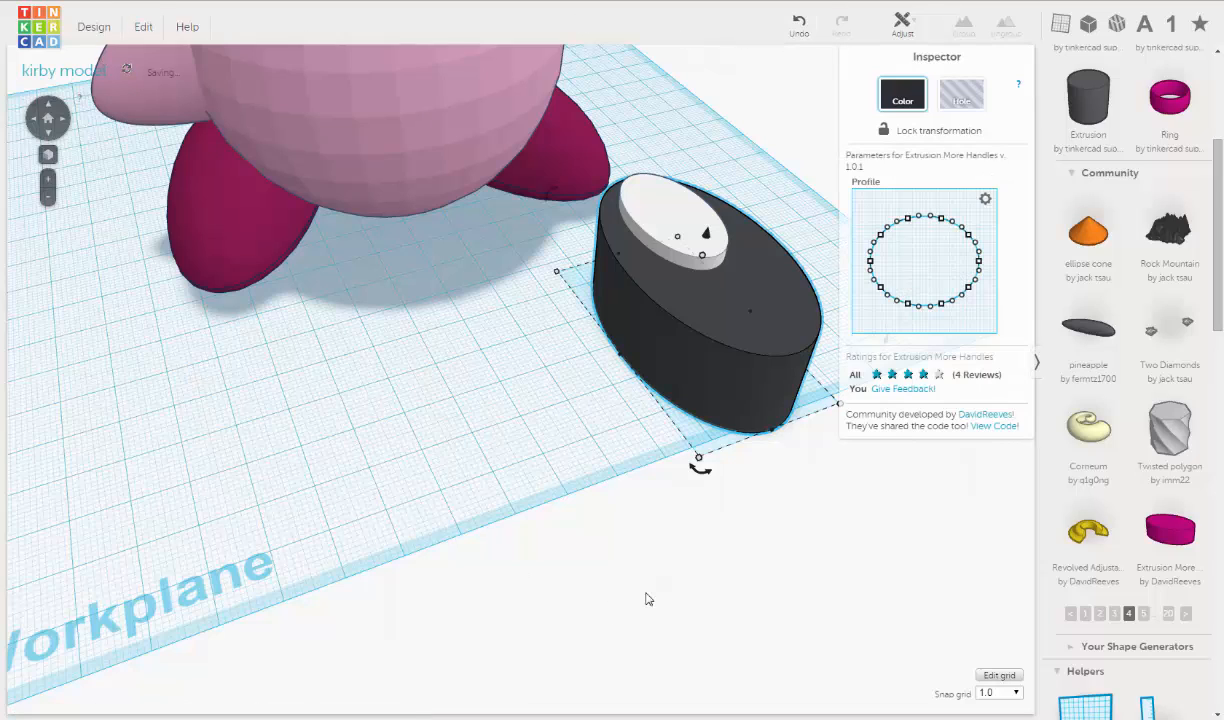
Step: Turn the duplicate ellipse into a hole and stretch it beyond the black ellipse's top and bottom to about 28 mm tall
{"action": "right_click_drag", "start_coordinate": [590, 451], "coordinate": [576, 480]}
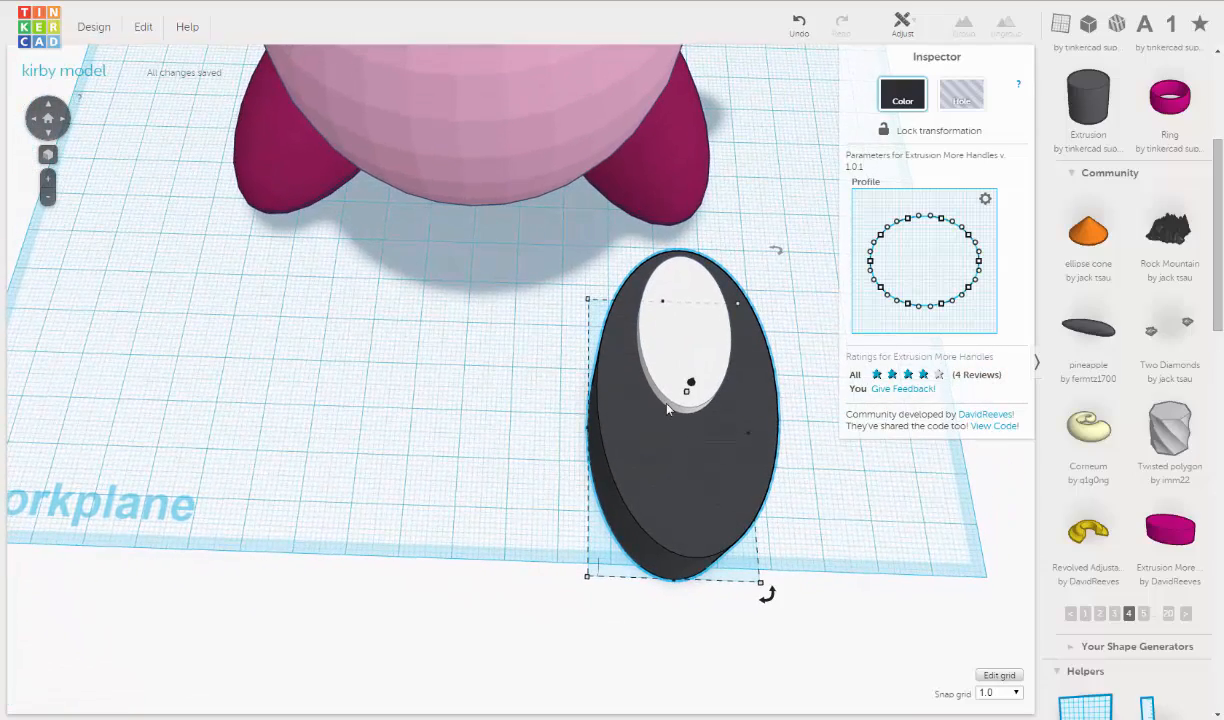
{"action": "left_click", "coordinate": [975, 95]}
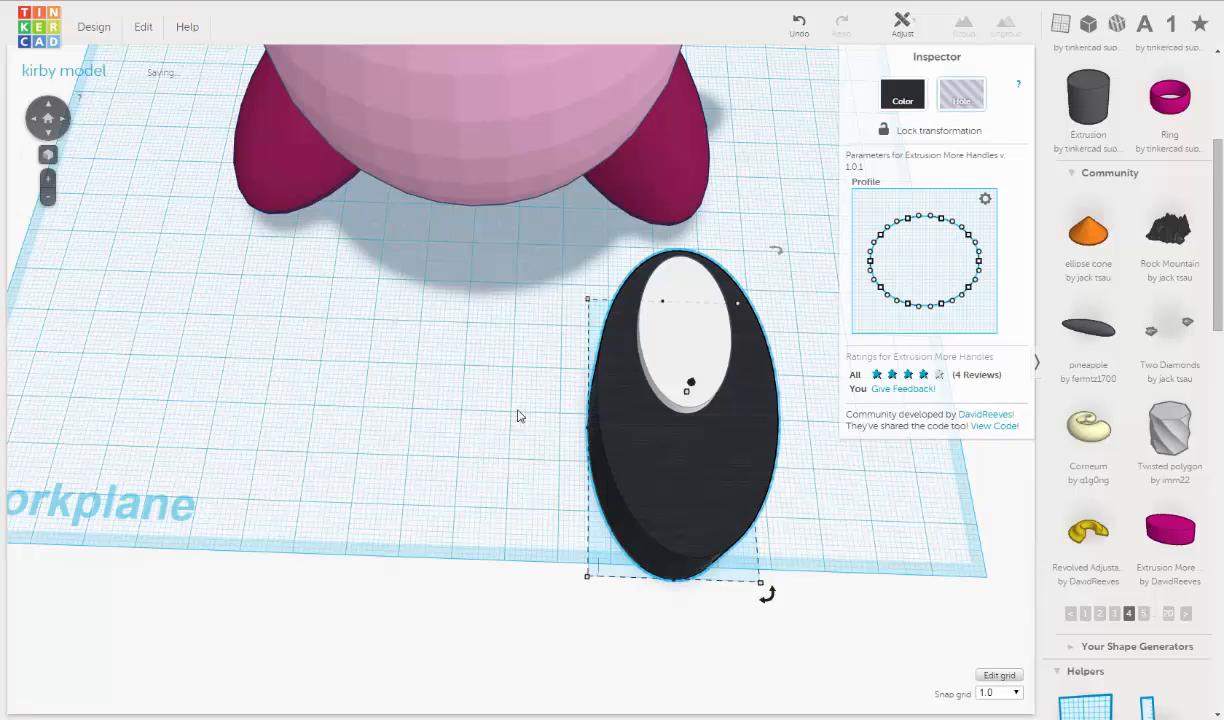
{"action": "right_click_drag", "start_coordinate": [405, 437], "coordinate": [630, 330]}
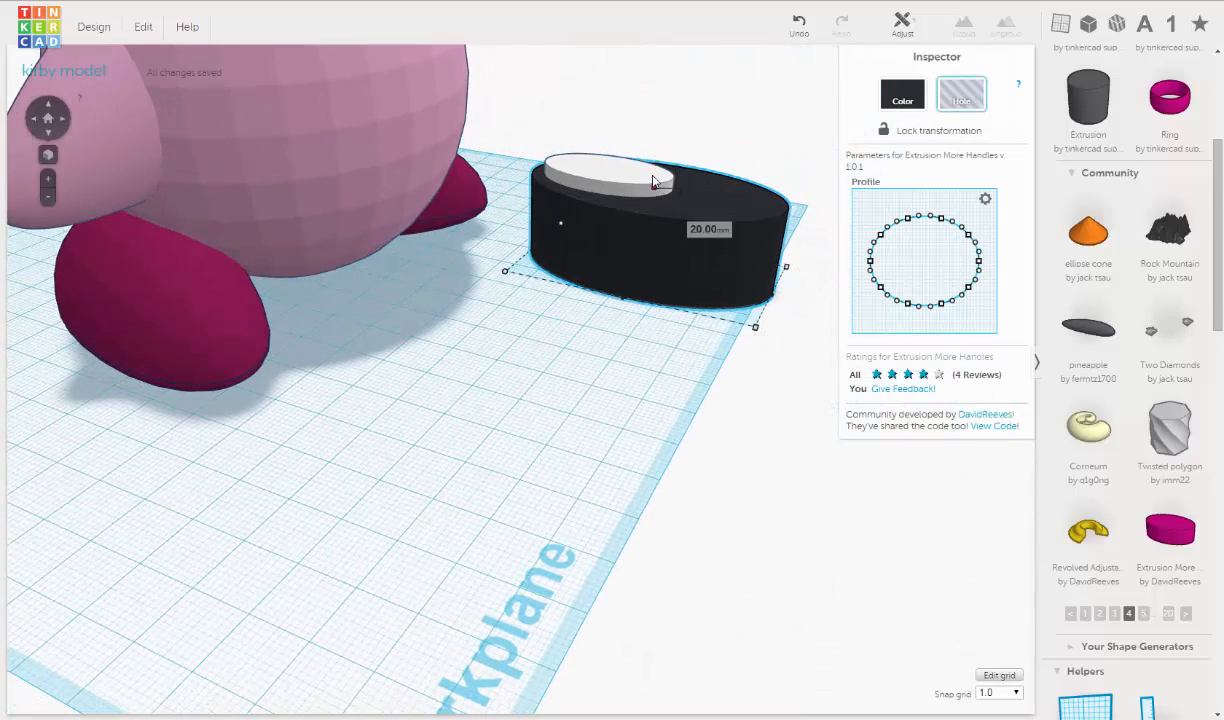
{"action": "left_click_drag", "start_coordinate": [656, 189], "coordinate": [652, 167]}
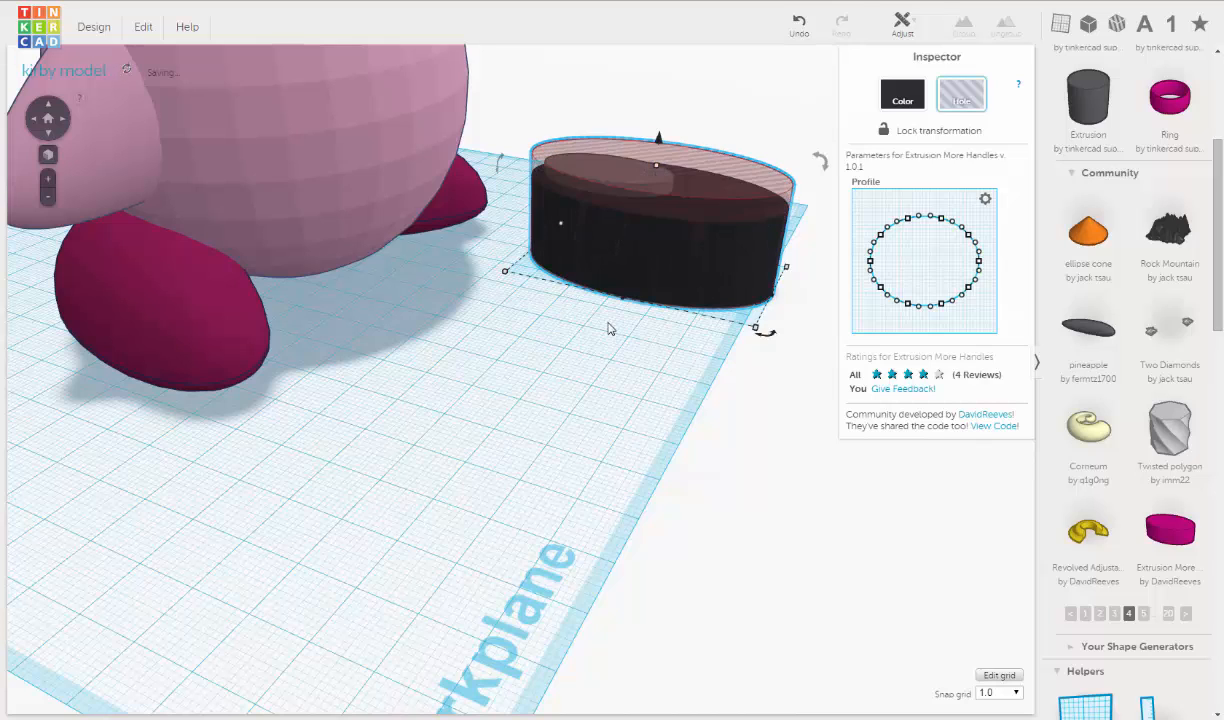
{"action": "right_click_drag", "start_coordinate": [612, 327], "coordinate": [643, 330]}
{"action": "left_click_drag", "start_coordinate": [640, 312], "coordinate": [643, 322]}
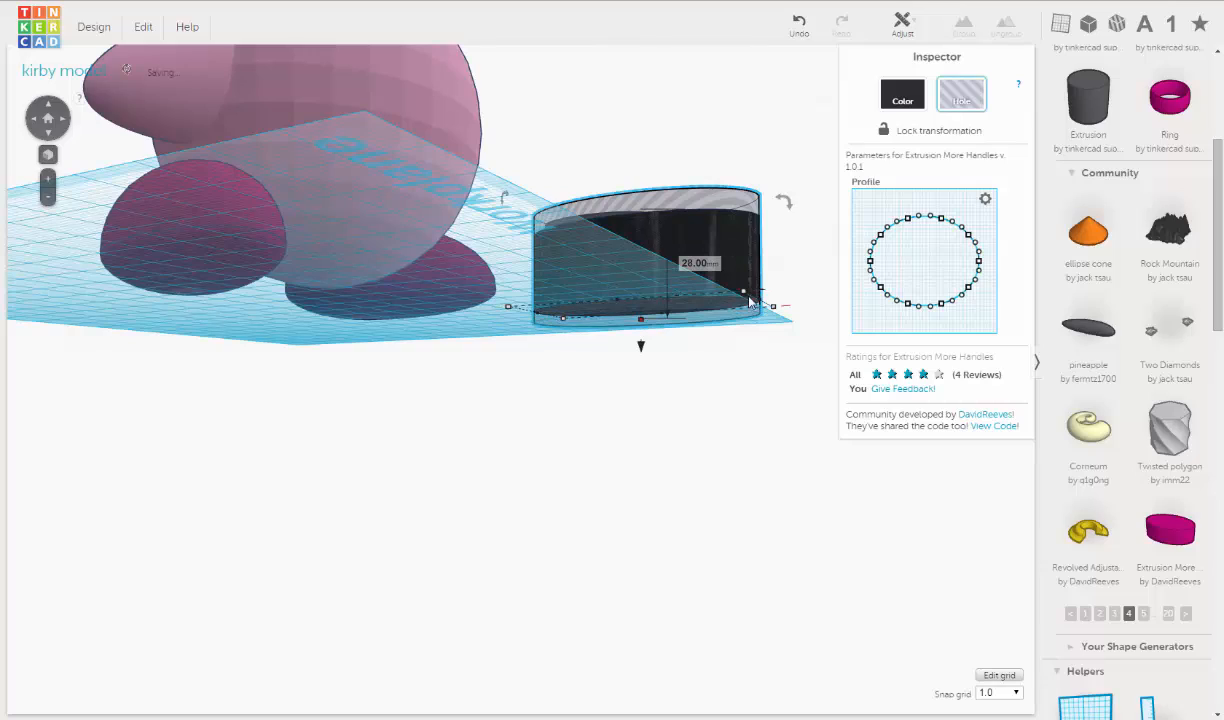
{"action": "right_click_drag", "start_coordinate": [642, 346], "coordinate": [517, 500]}
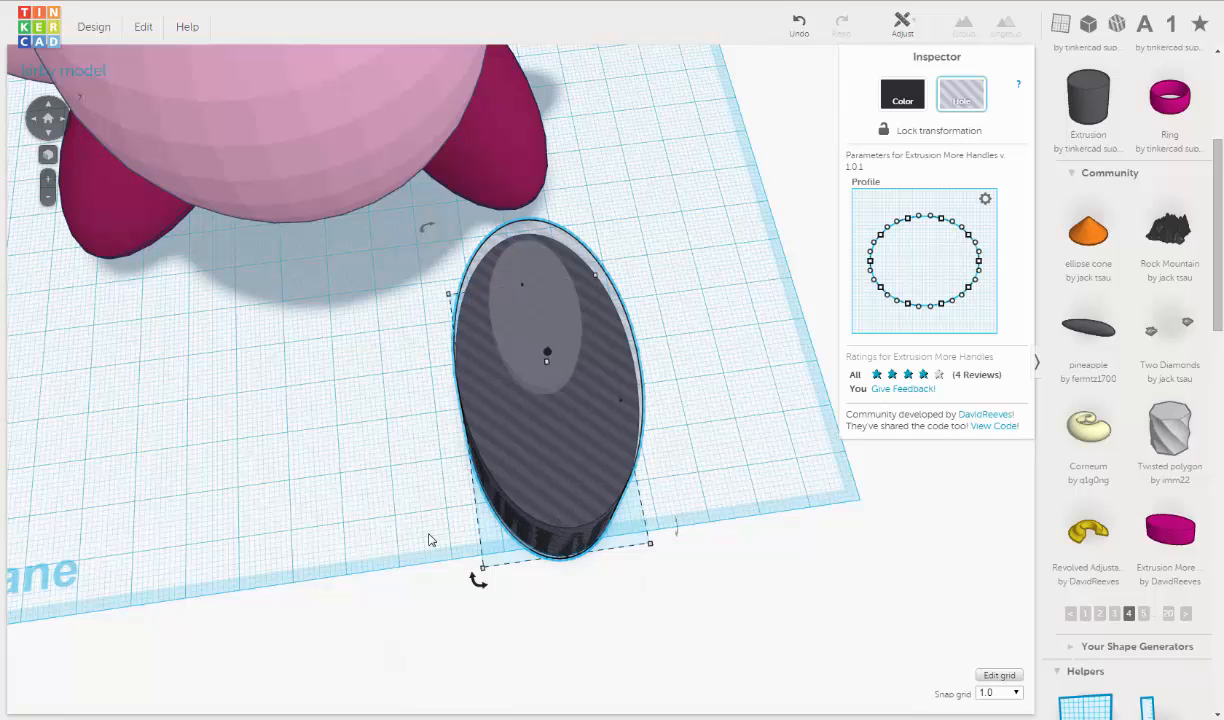
Step: Nudge the hole ellipse eight steps back toward Kirby's body, leaving the front part of the black ellipse uncovered
{"action": "key", "text": "f"}
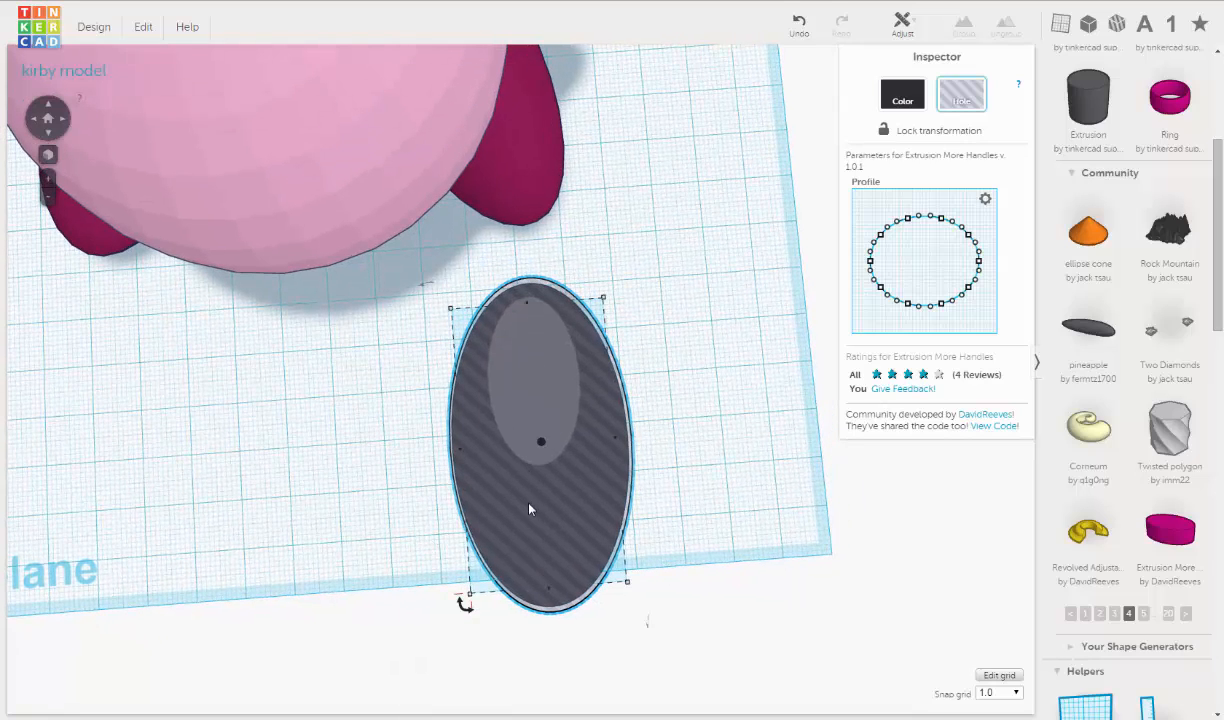
{"action": "right_click_drag", "start_coordinate": [662, 425], "coordinate": [682, 468]}
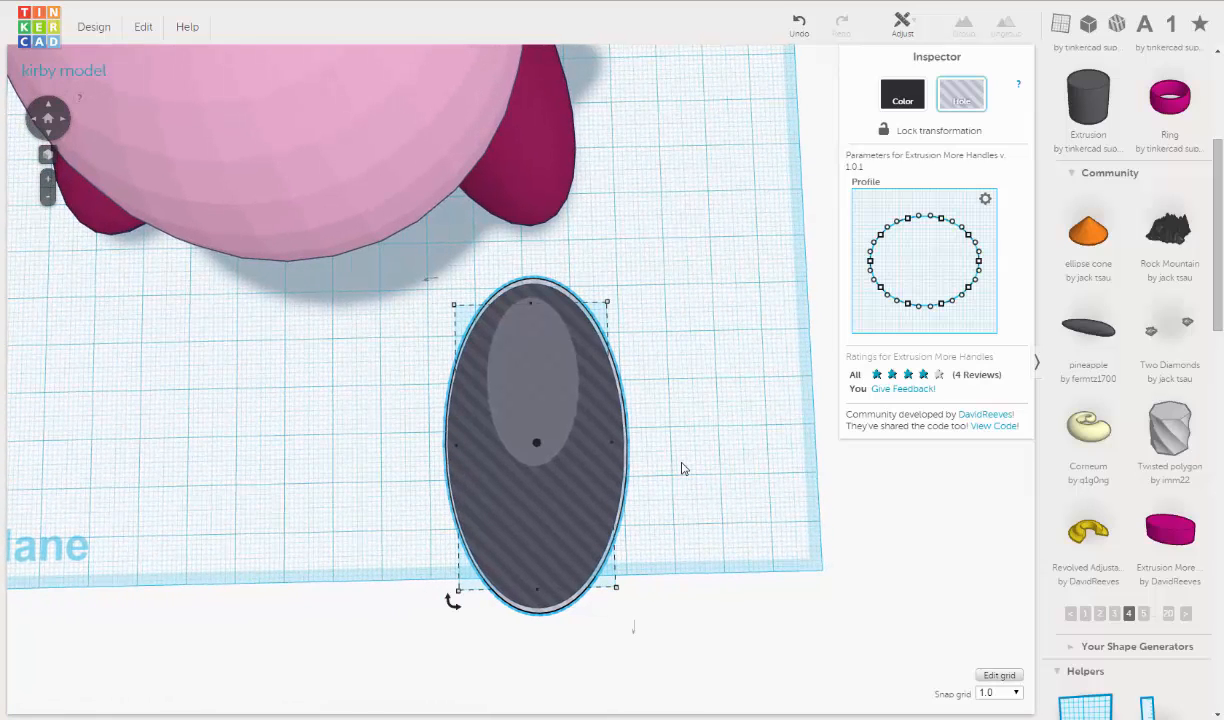
{"action": "key", "text": "ctrl+Up"}
{"action": "key", "text": "ctrl+Up"}
{"action": "key", "text": "ctrl+Up"}
{"action": "key", "text": "ctrl+Up"}
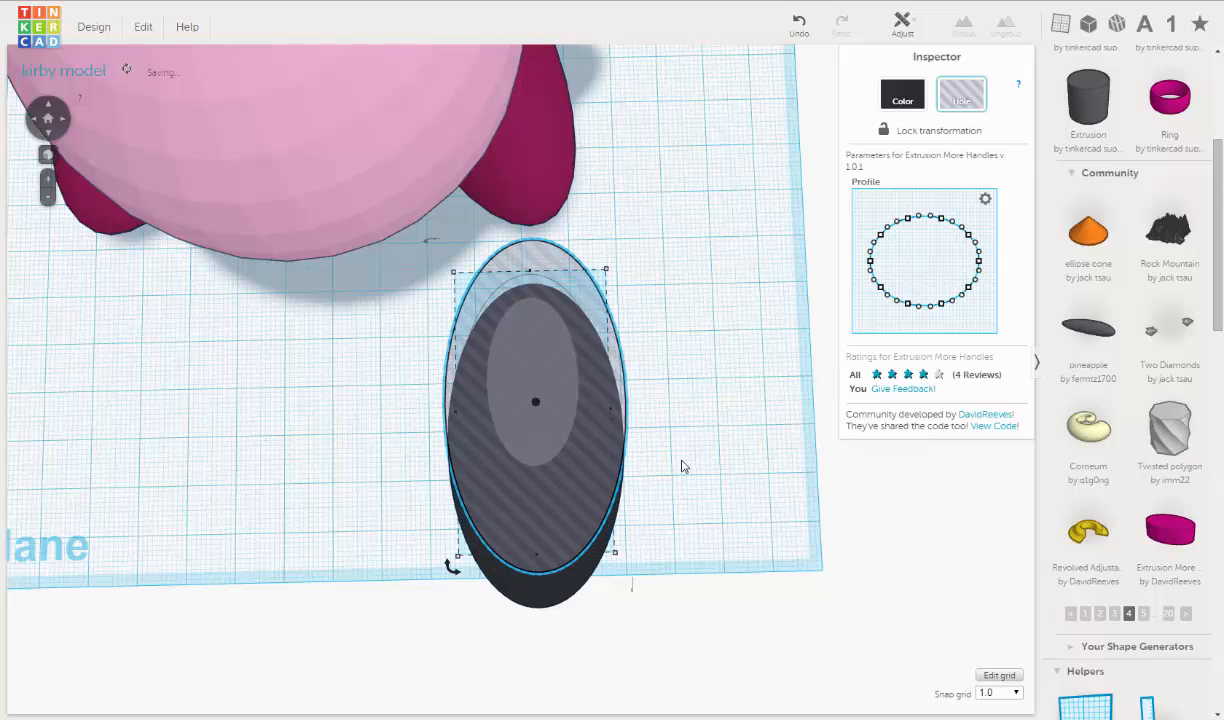
{"action": "key", "text": "ctrl+Up"}
{"action": "key", "text": "ctrl+Up"}
{"action": "key", "text": "ctrl+Up"}
{"action": "key", "text": "ctrl+Up"}
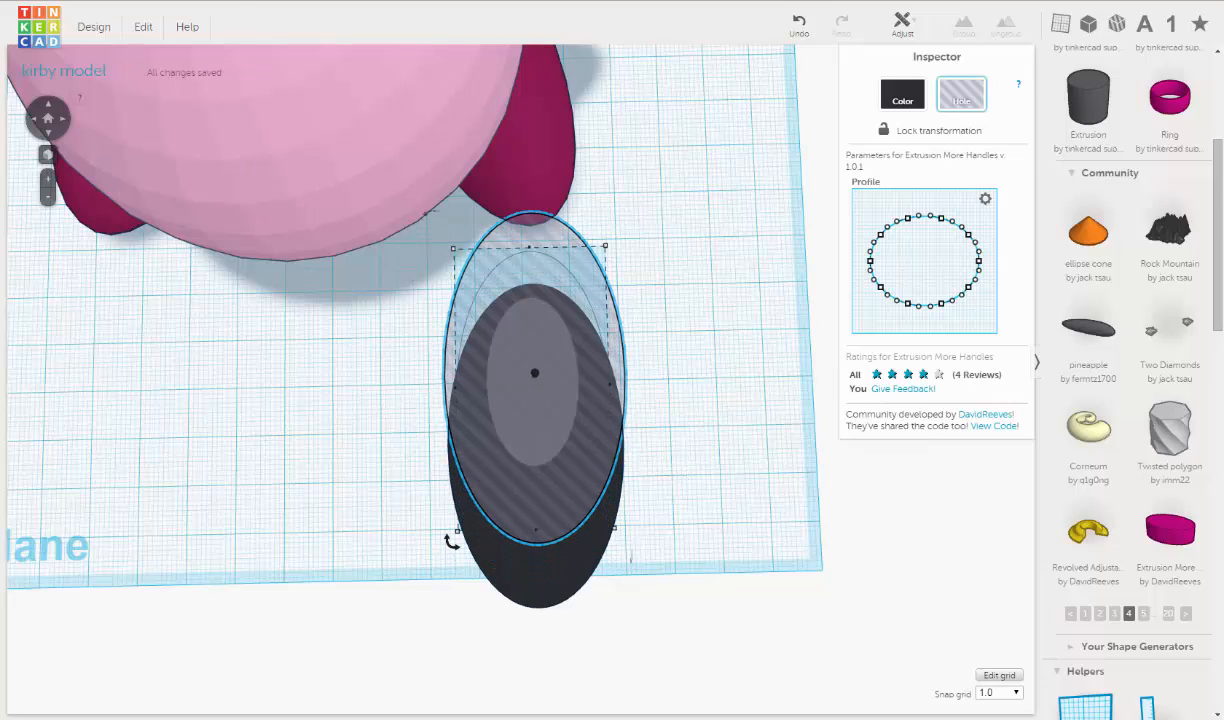
Step: Switch to the Google image results for Kirby and examine the shape and colour areas of the eyes in several reference pictures
{"action": "key", "text": "ctrl+Tab"}
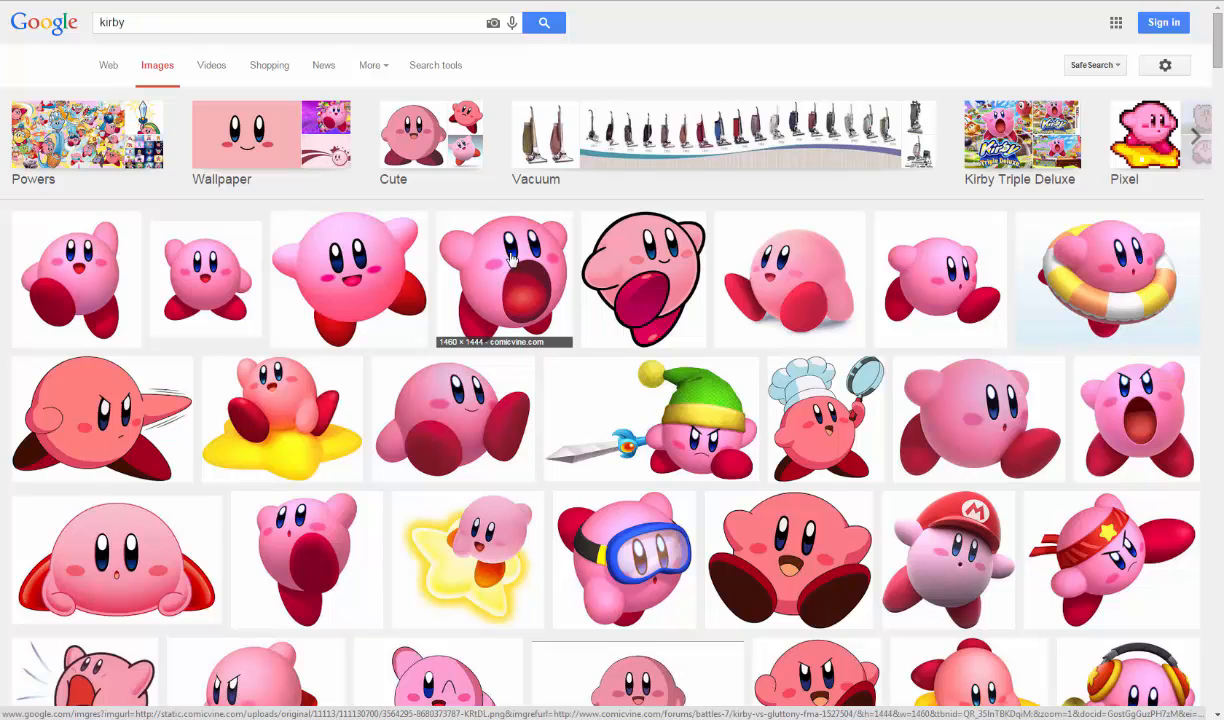
{"action": "left_click", "coordinate": [215, 287]}
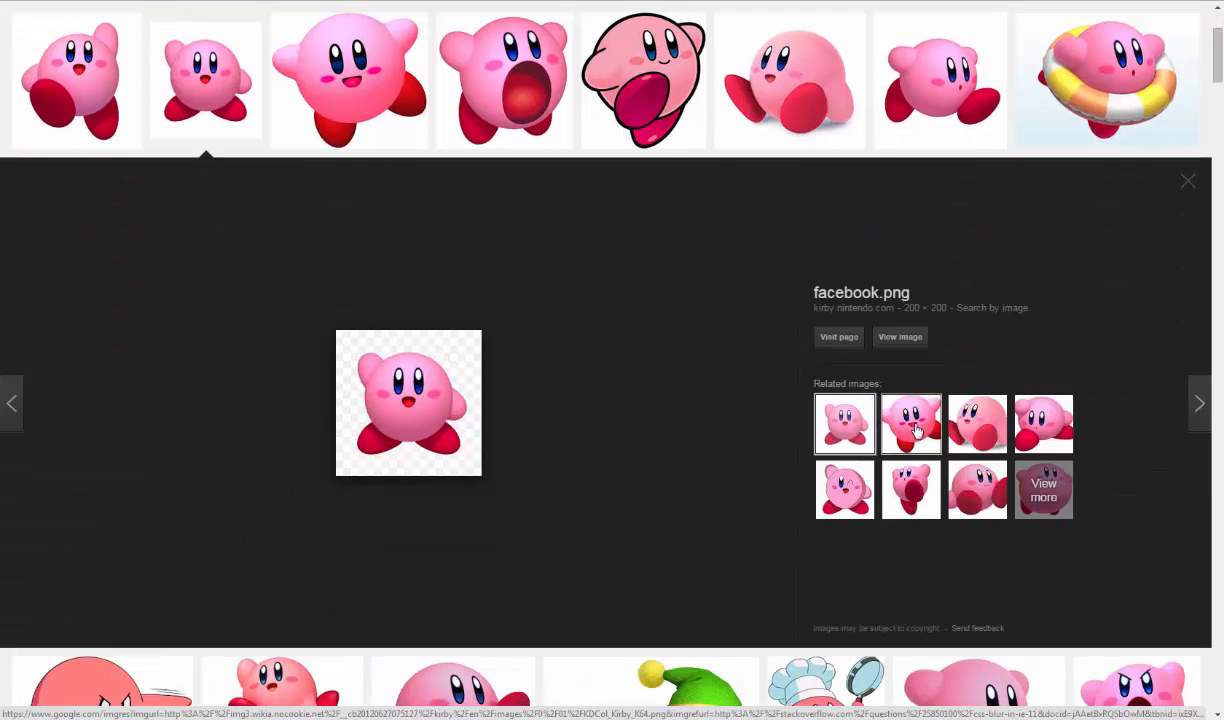
{"action": "left_click", "coordinate": [914, 428]}
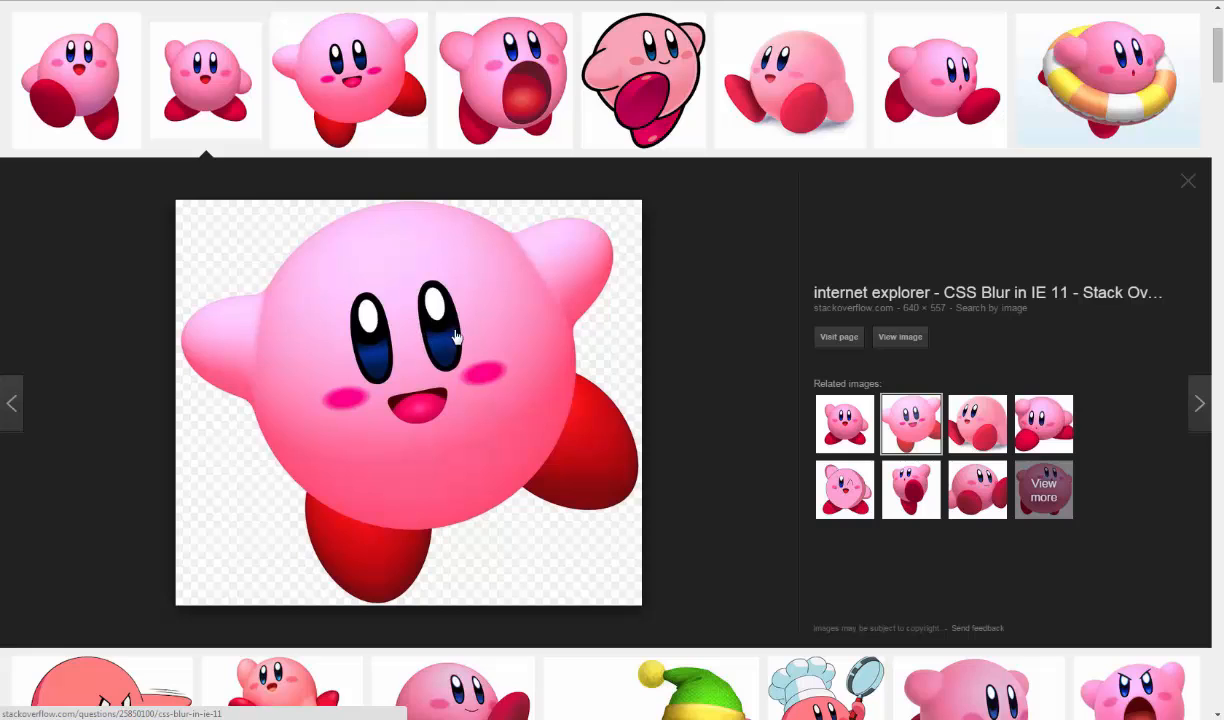
{"action": "left_click", "coordinate": [968, 422]}
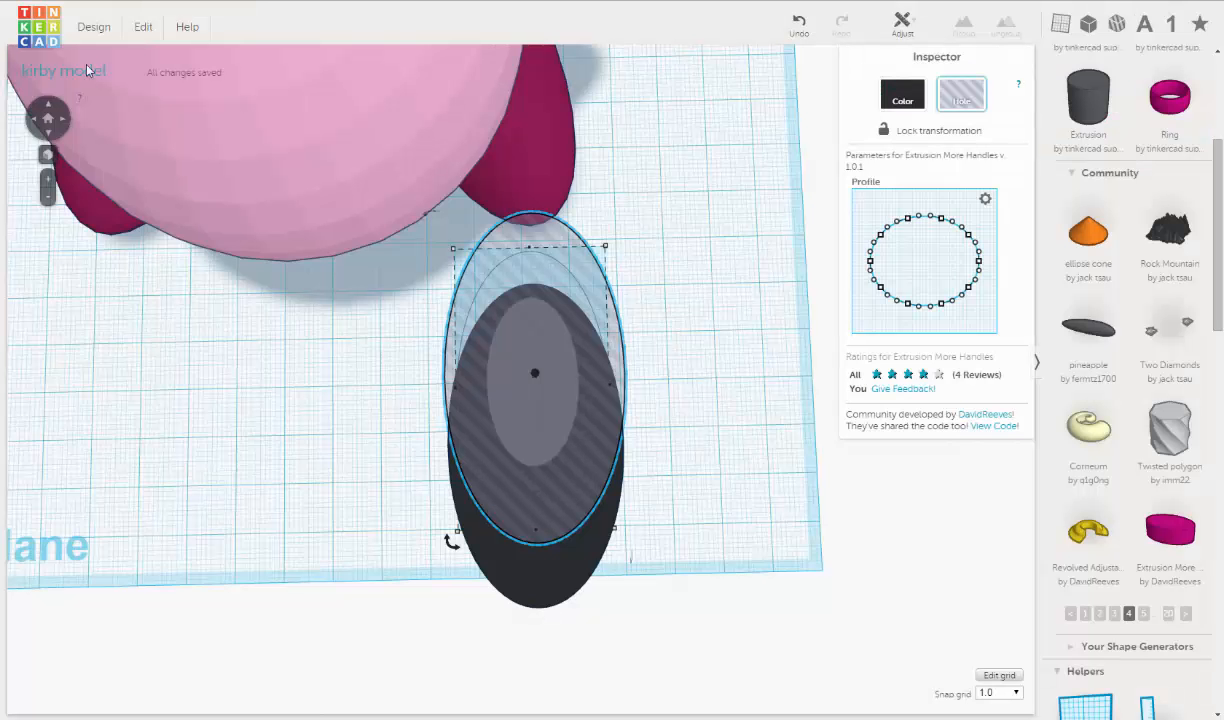
{"action": "right_click_drag", "start_coordinate": [675, 437], "coordinate": [672, 408]}
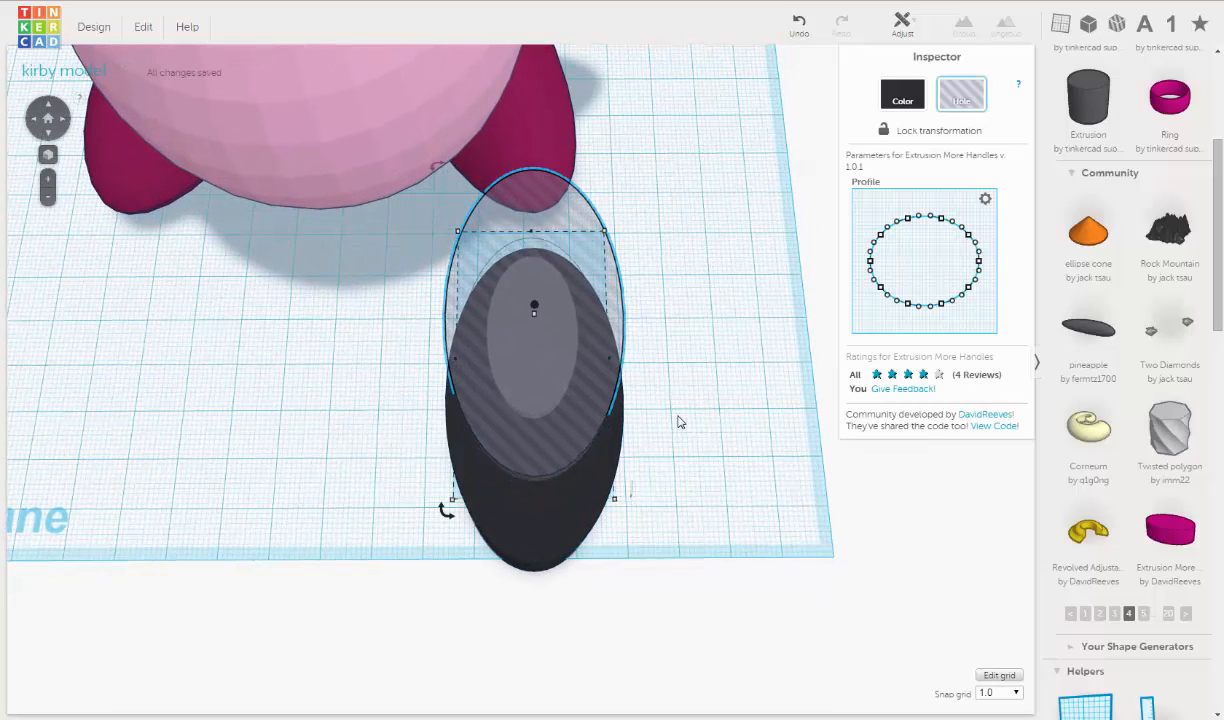
{"action": "left_click", "coordinate": [38, 1]}
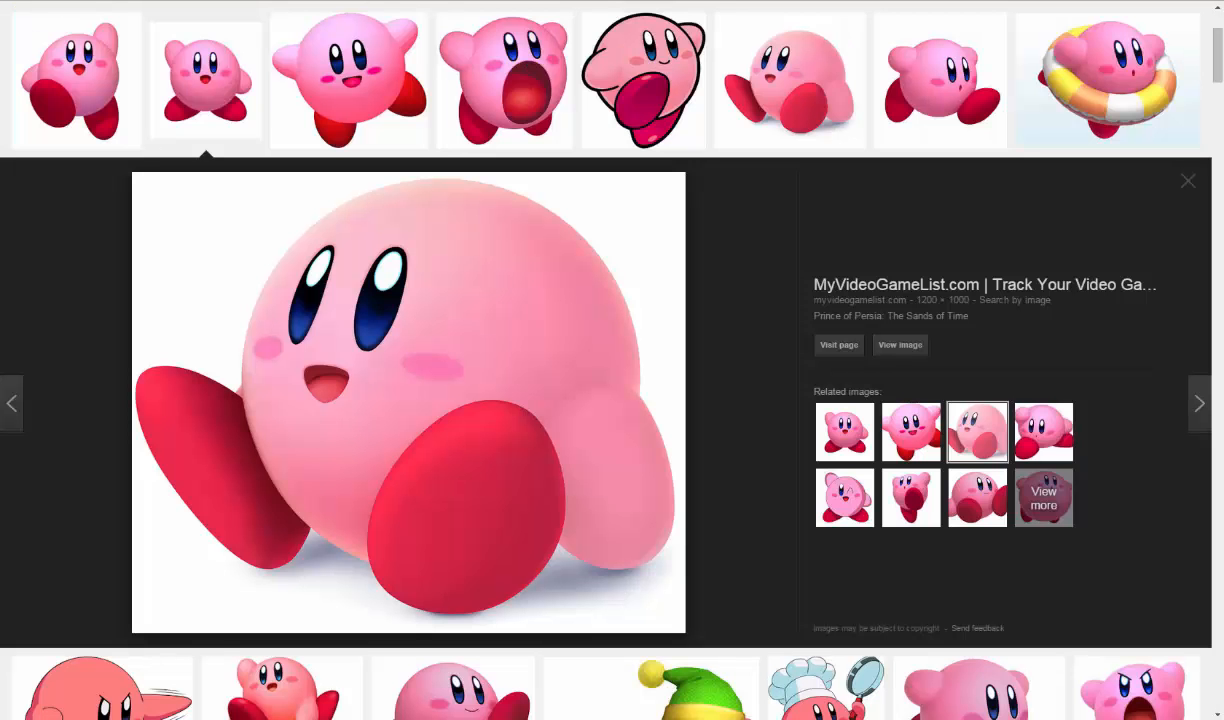
{"action": "left_click", "coordinate": [150, 1]}
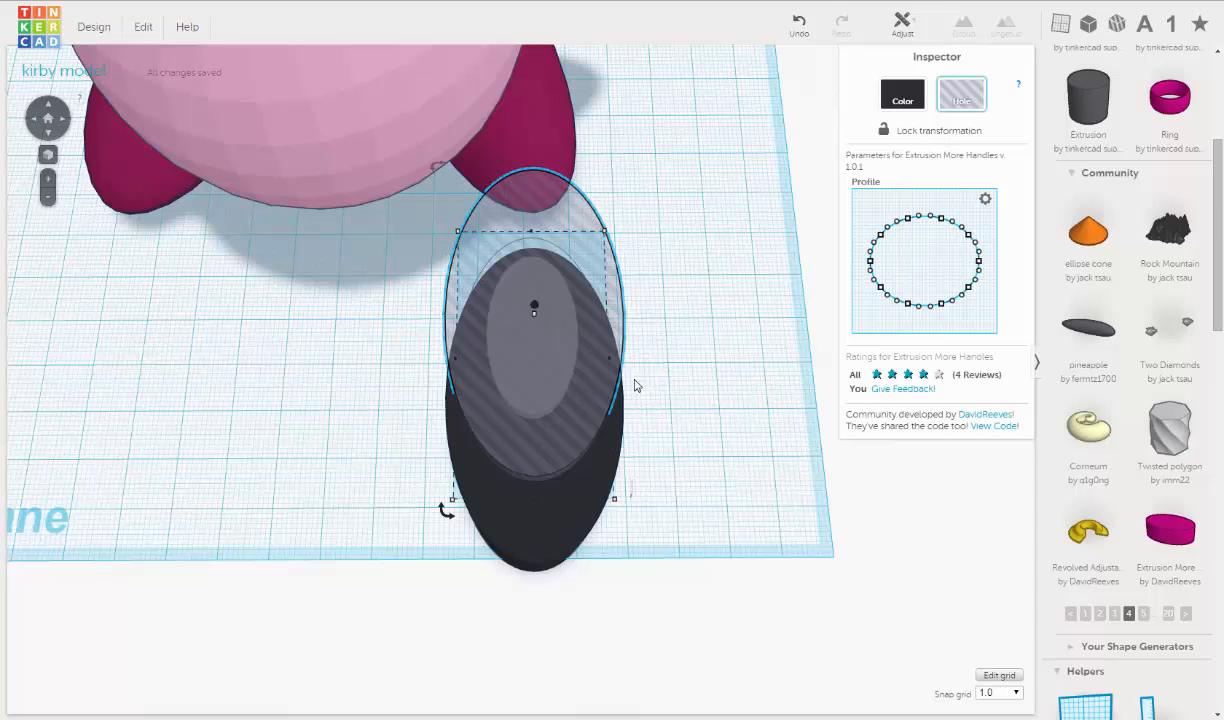
Step: Widen the hole ellipse slightly on both sides so it extends past the black ellipse's side edges
{"action": "right_click_drag", "start_coordinate": [634, 398], "coordinate": [626, 406]}
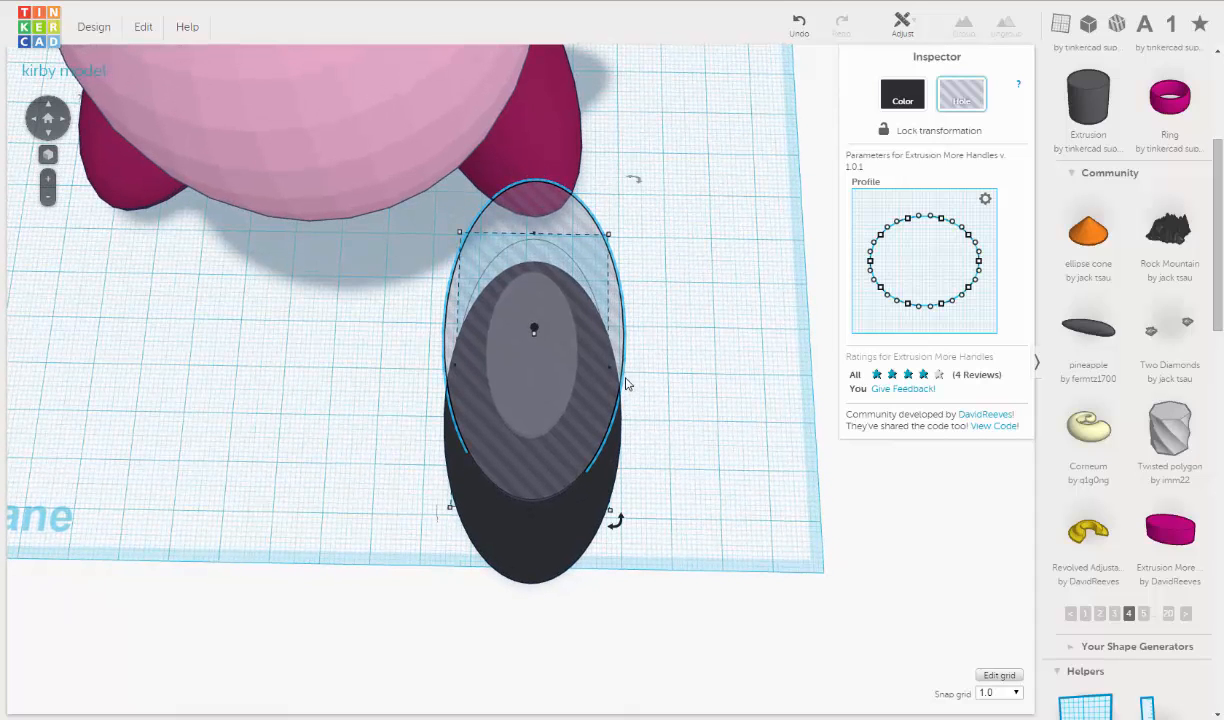
{"action": "mouse_move", "coordinate": [611, 372]}
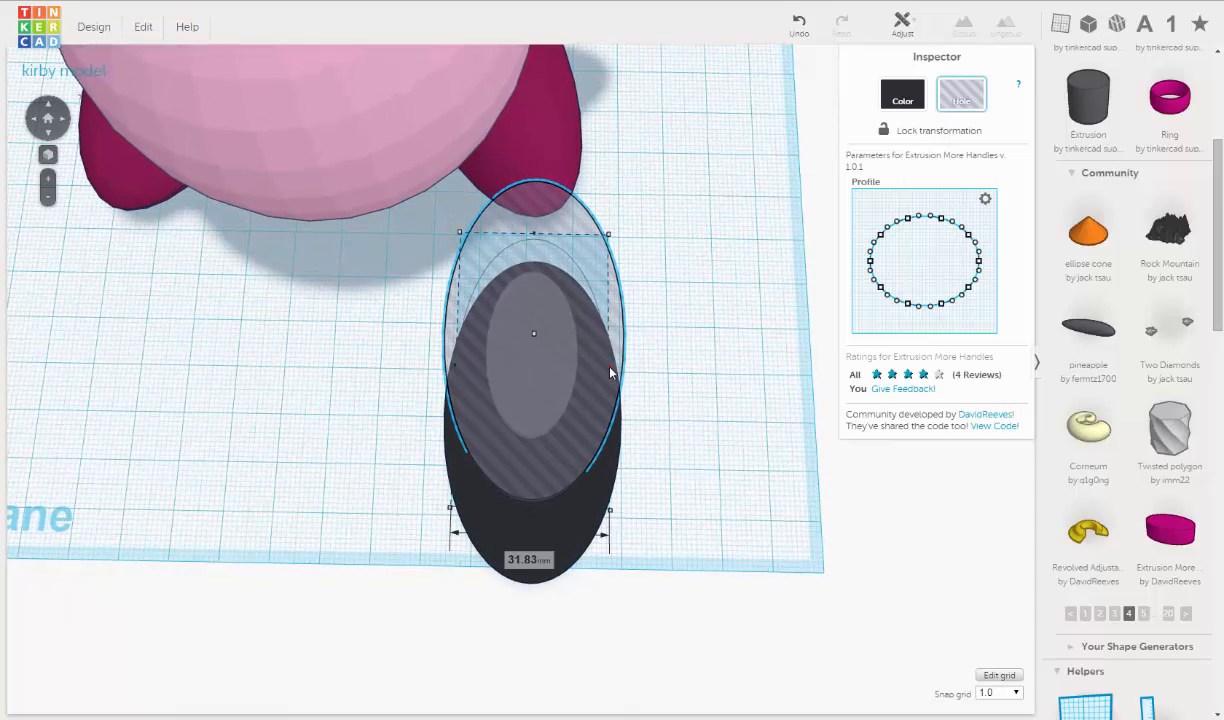
{"action": "left_click_drag", "start_coordinate": [611, 372], "coordinate": [619, 377]}
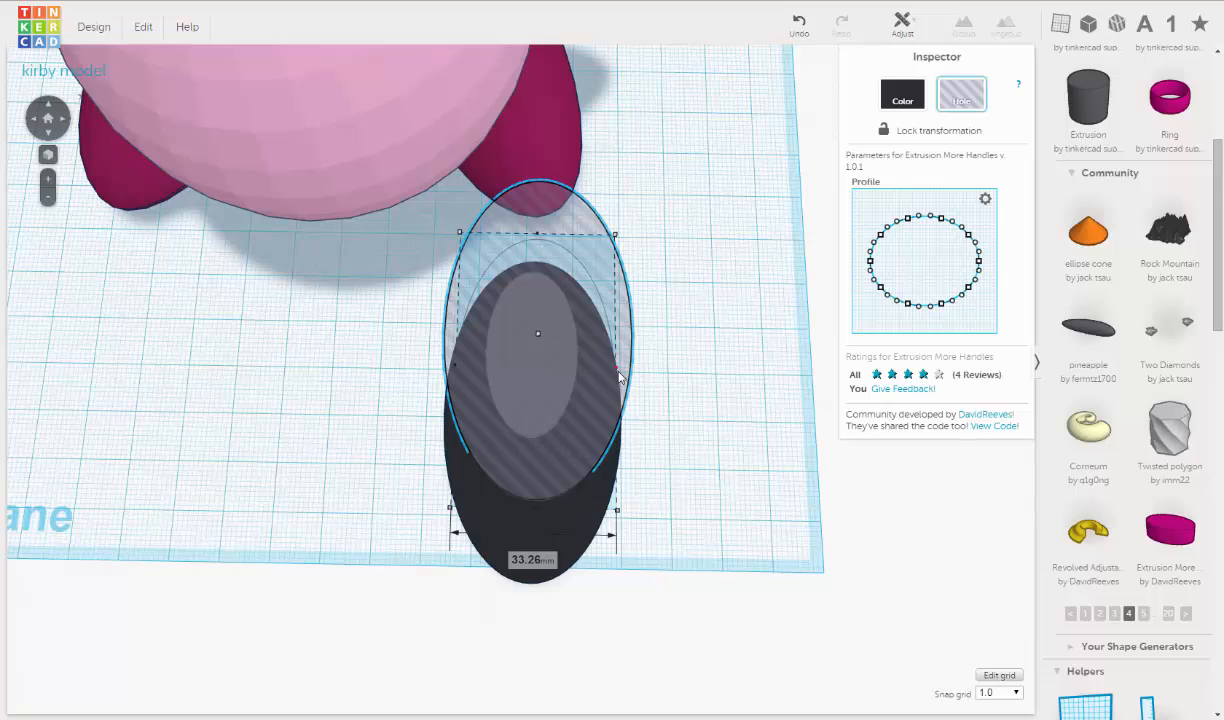
{"action": "left_click_drag", "start_coordinate": [619, 377], "coordinate": [621, 377]}
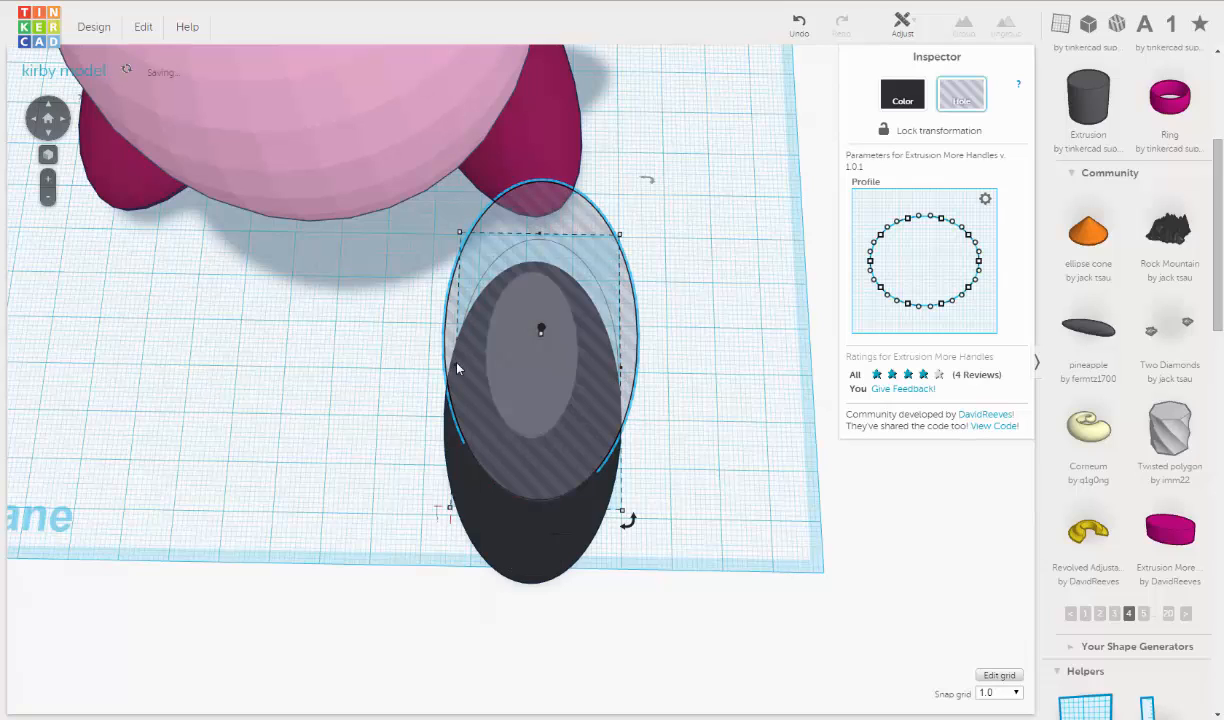
{"action": "mouse_move", "coordinate": [456, 368]}
{"action": "left_mouse_down"}
{"action": "mouse_move", "coordinate": [437, 368]}
{"action": "mouse_move", "coordinate": [449, 371]}
{"action": "left_mouse_up"}
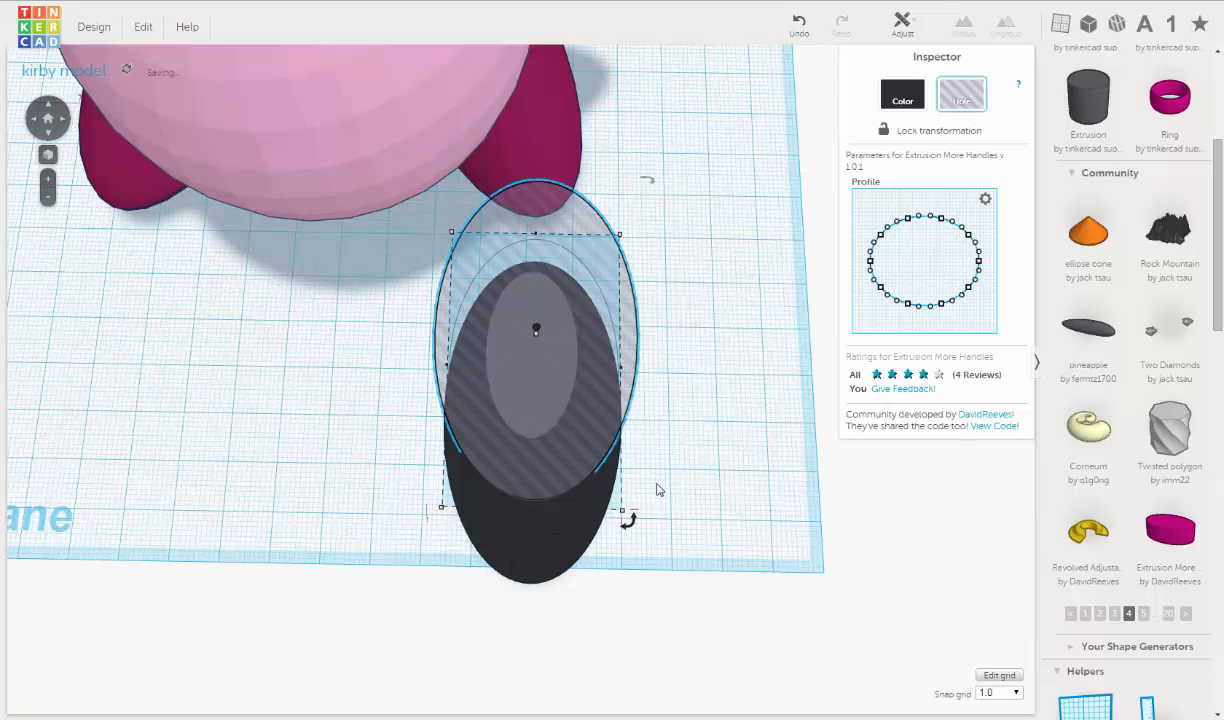
{"action": "right_click_drag", "start_coordinate": [680, 445], "coordinate": [729, 341]}
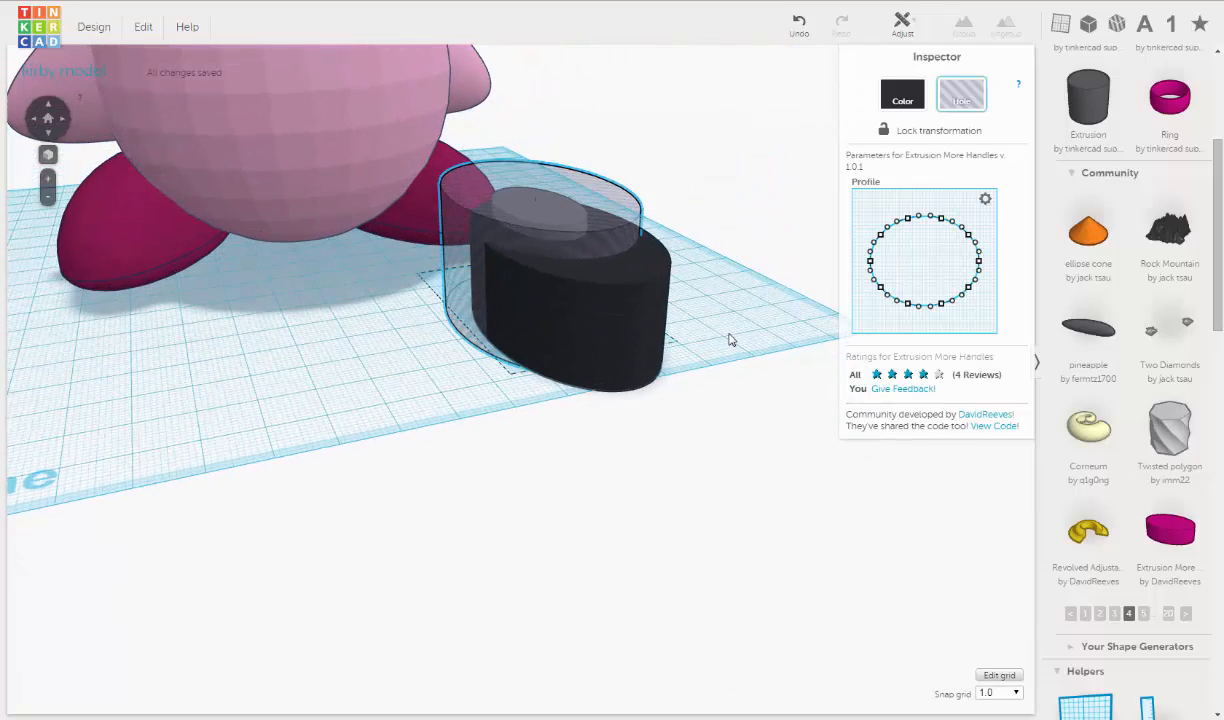
Step: Duplicate the large black ellipse in place and colour the duplicate bright blue from the presets
{"action": "left_click", "coordinate": [669, 283]}
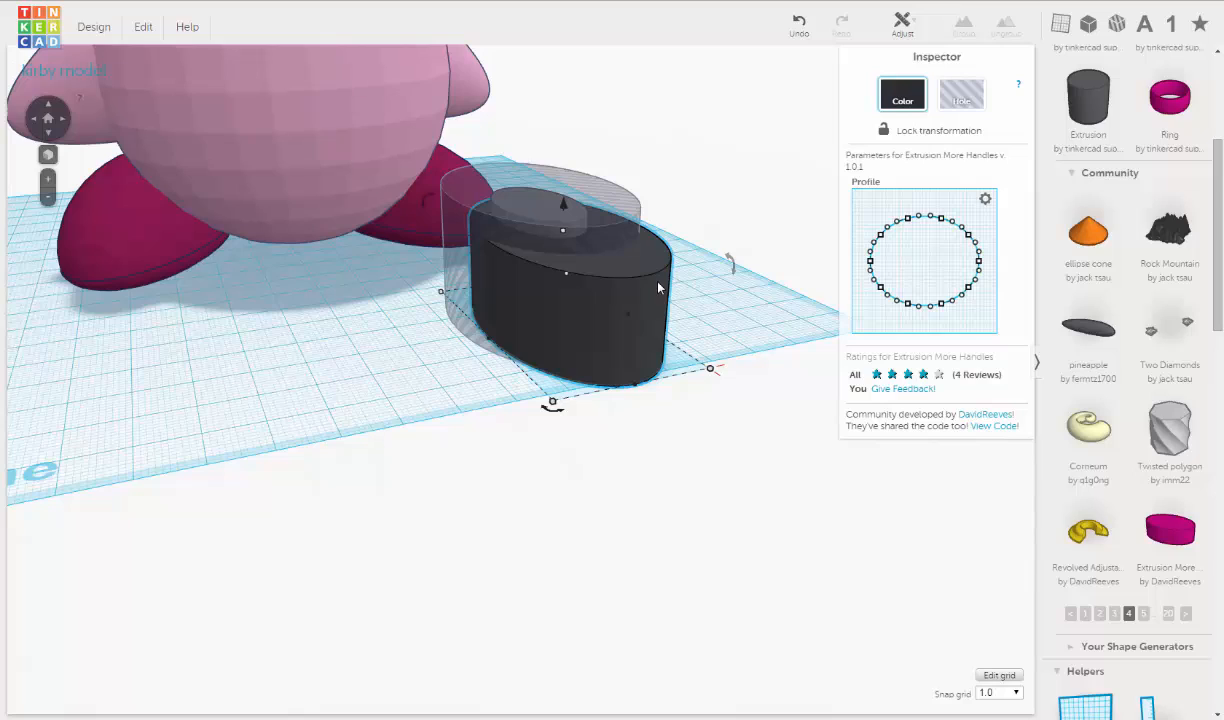
{"action": "left_click", "coordinate": [142, 28]}
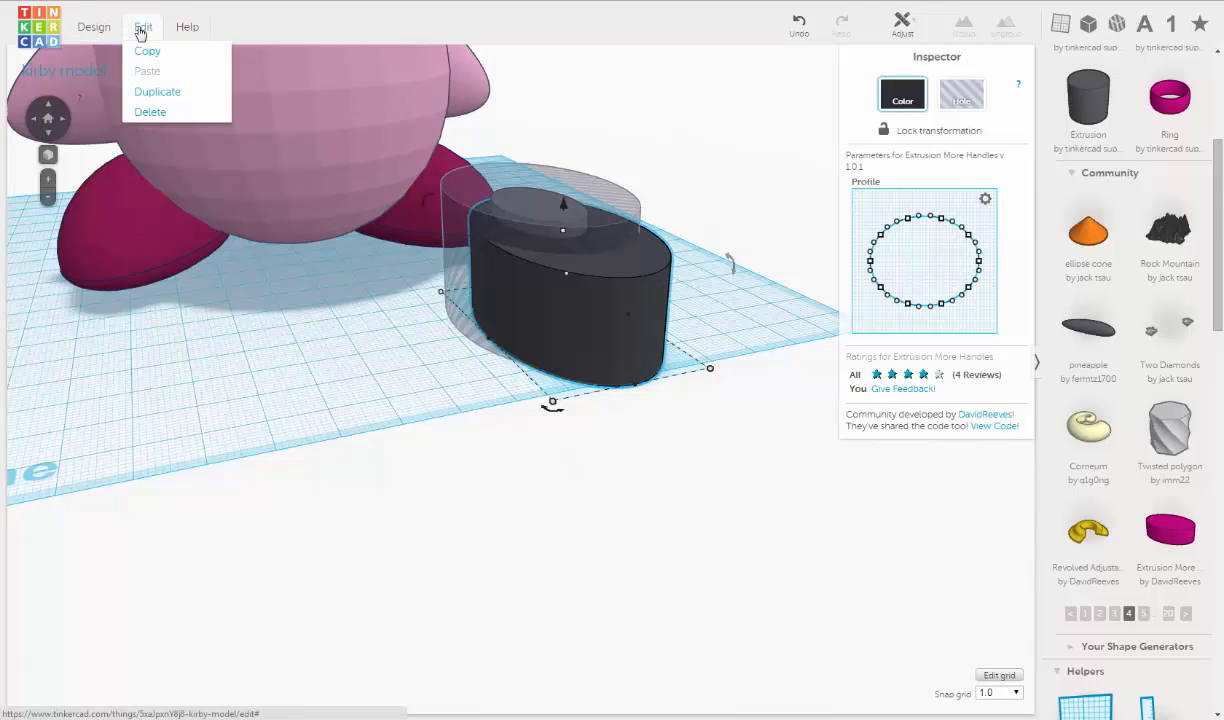
{"action": "left_click", "coordinate": [158, 96]}
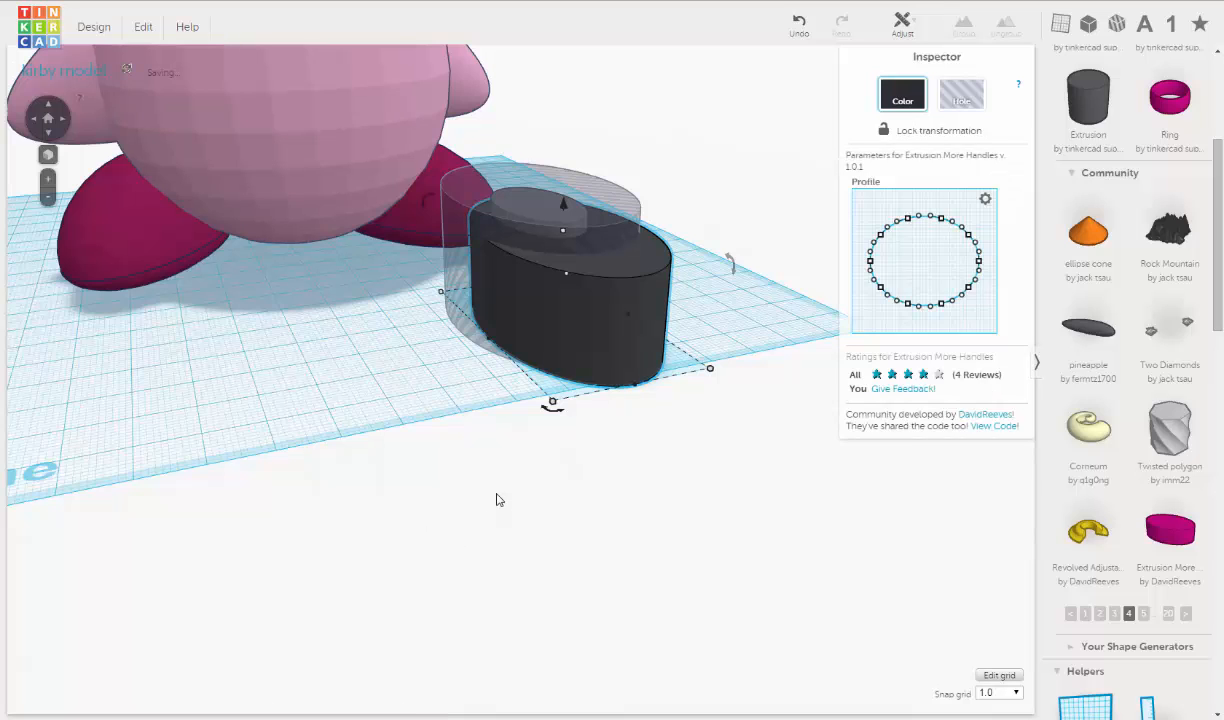
{"action": "scroll", "coordinate": [489, 582], "scroll_direction": "up", "scroll_amount": 3}
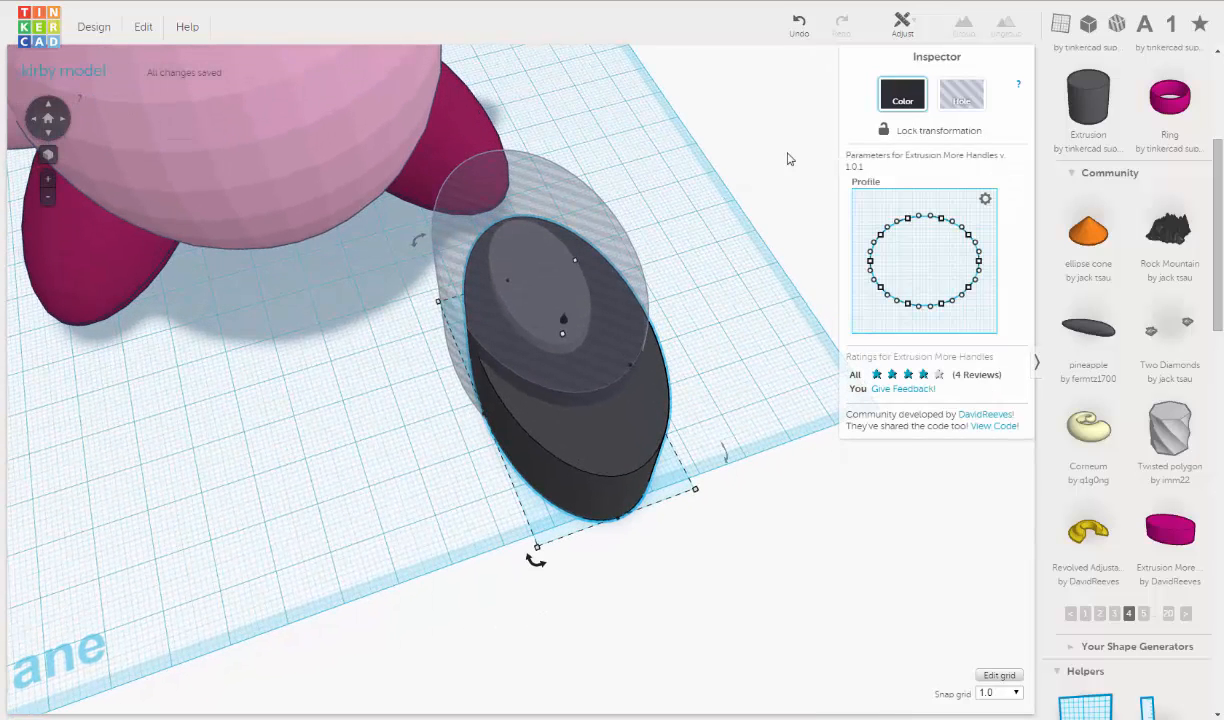
{"action": "left_click", "coordinate": [902, 96]}
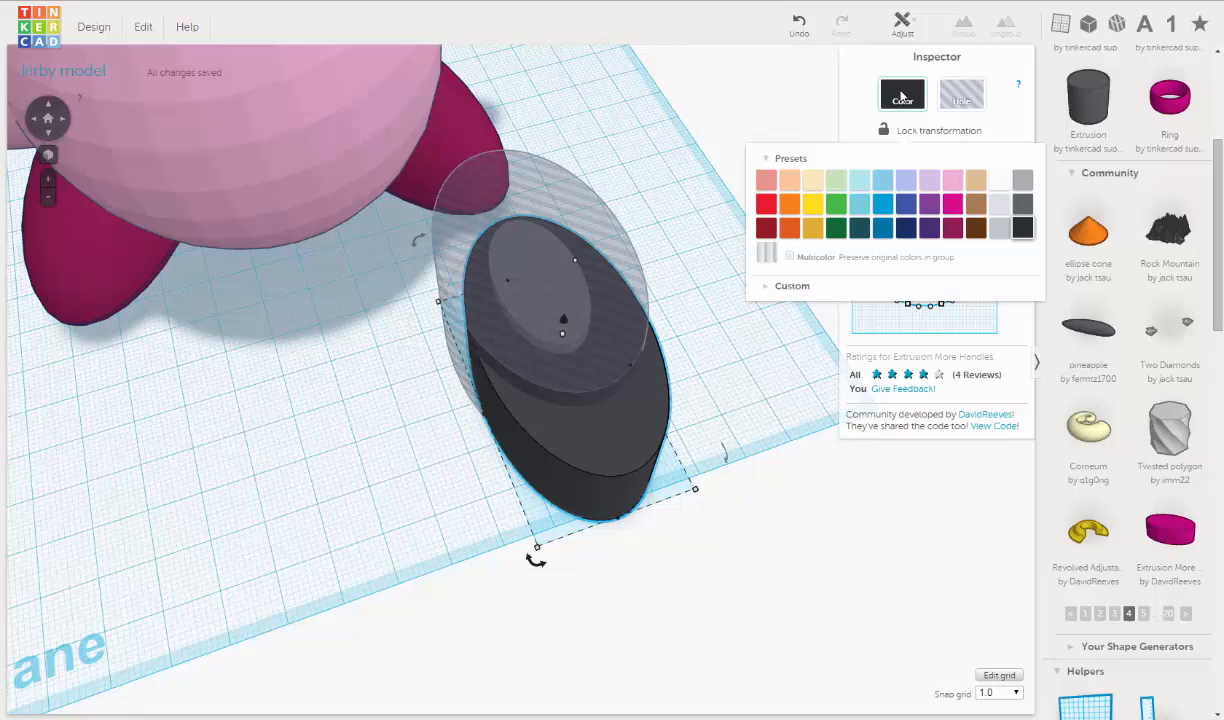
{"action": "left_click", "coordinate": [883, 208]}
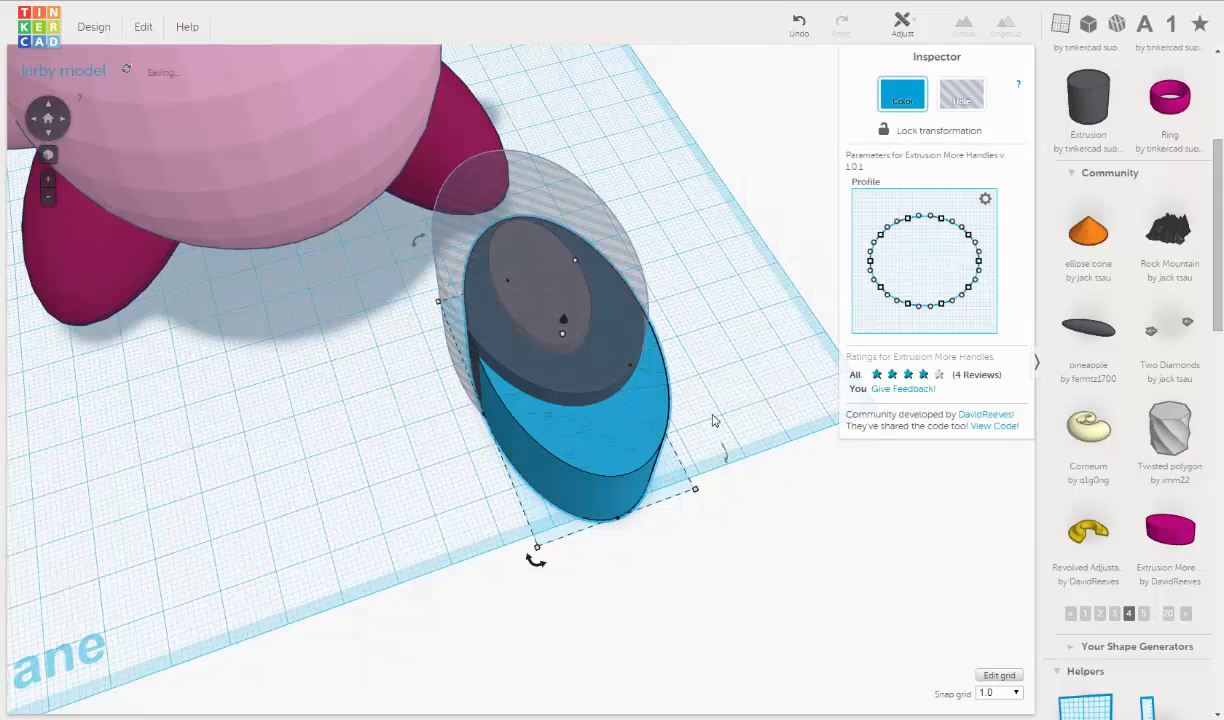
Step: Try to raise the blue ellipse above the black one, and undo the move
{"action": "right_click_drag", "start_coordinate": [746, 346], "coordinate": [749, 341]}
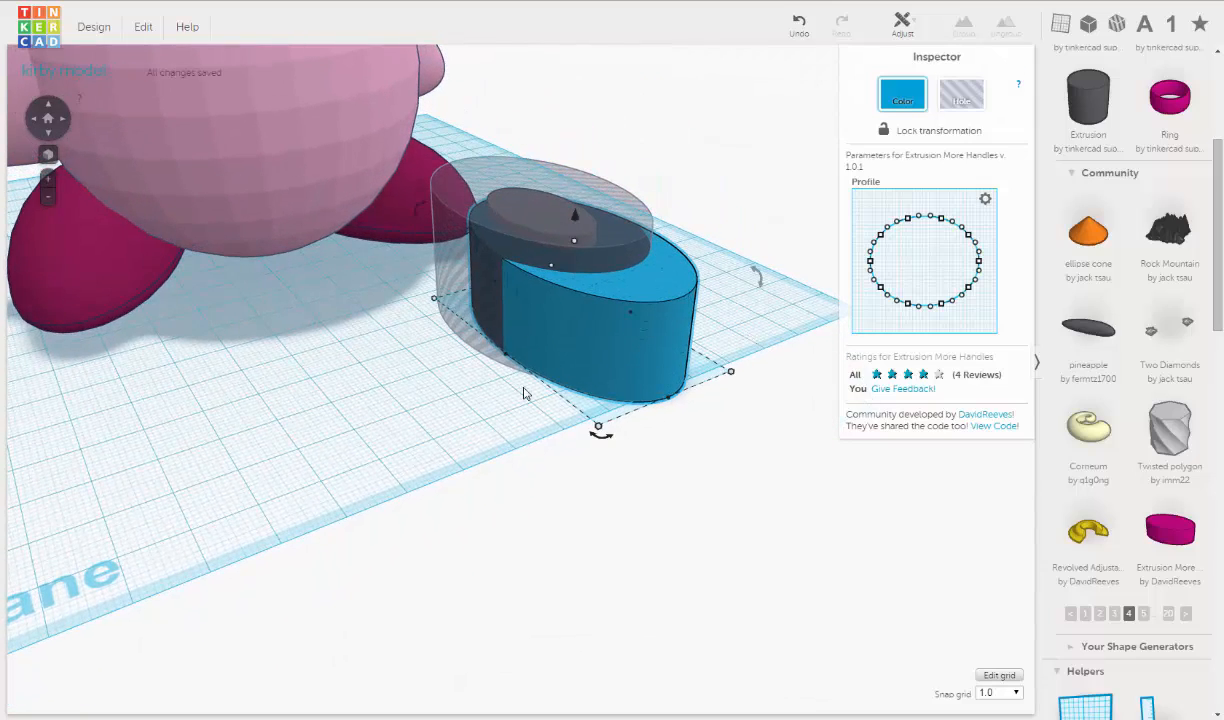
{"action": "right_click_drag", "start_coordinate": [527, 394], "coordinate": [557, 406]}
{"action": "scroll", "coordinate": [557, 406], "scroll_direction": "up", "scroll_amount": 2}
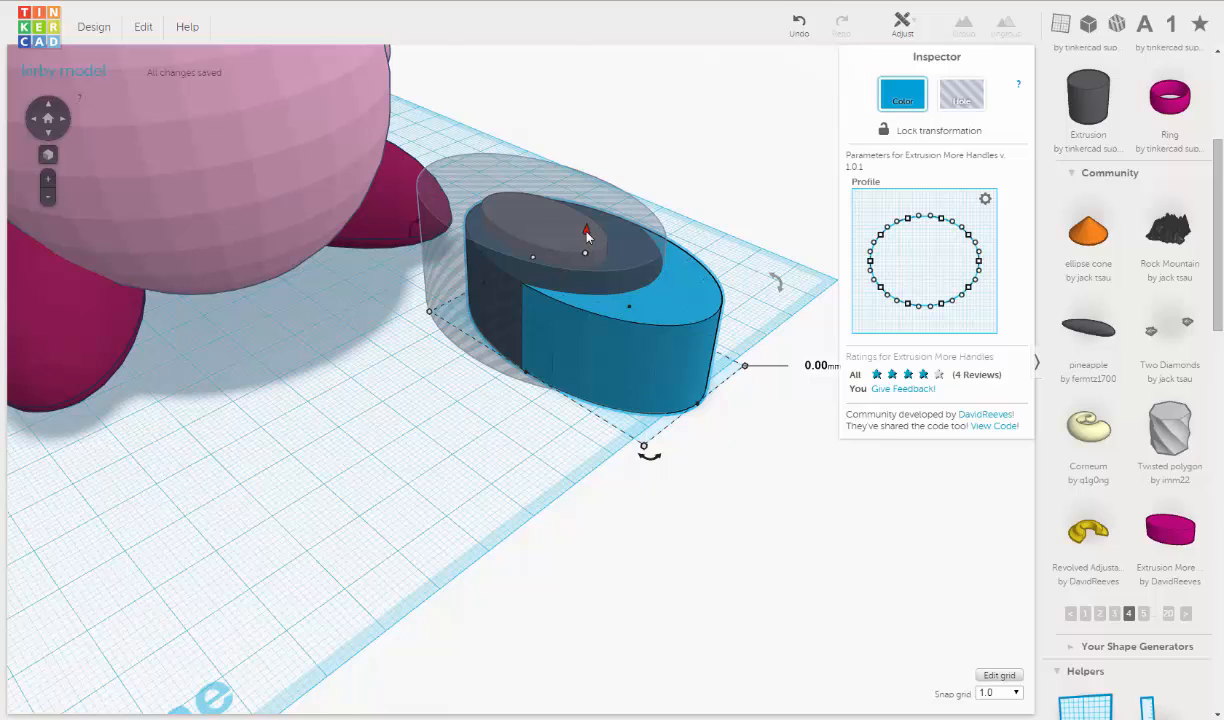
{"action": "left_click_drag", "start_coordinate": [587, 235], "coordinate": [577, 198]}
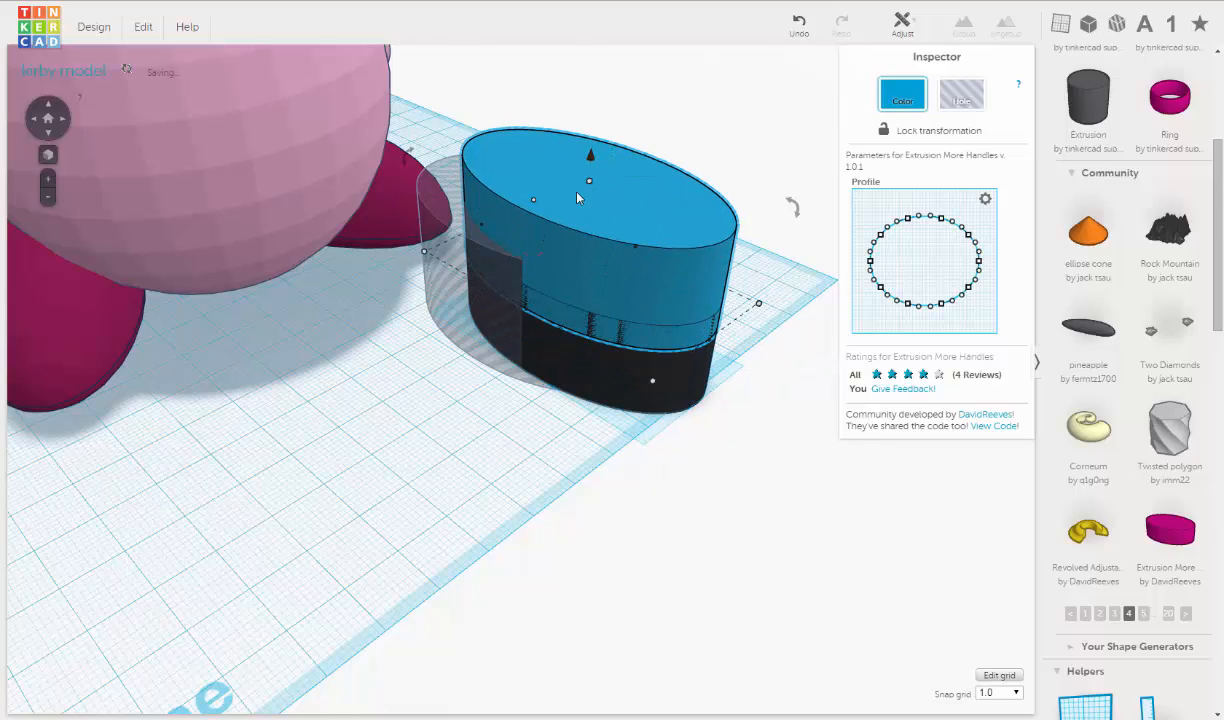
{"action": "left_click", "coordinate": [797, 22]}
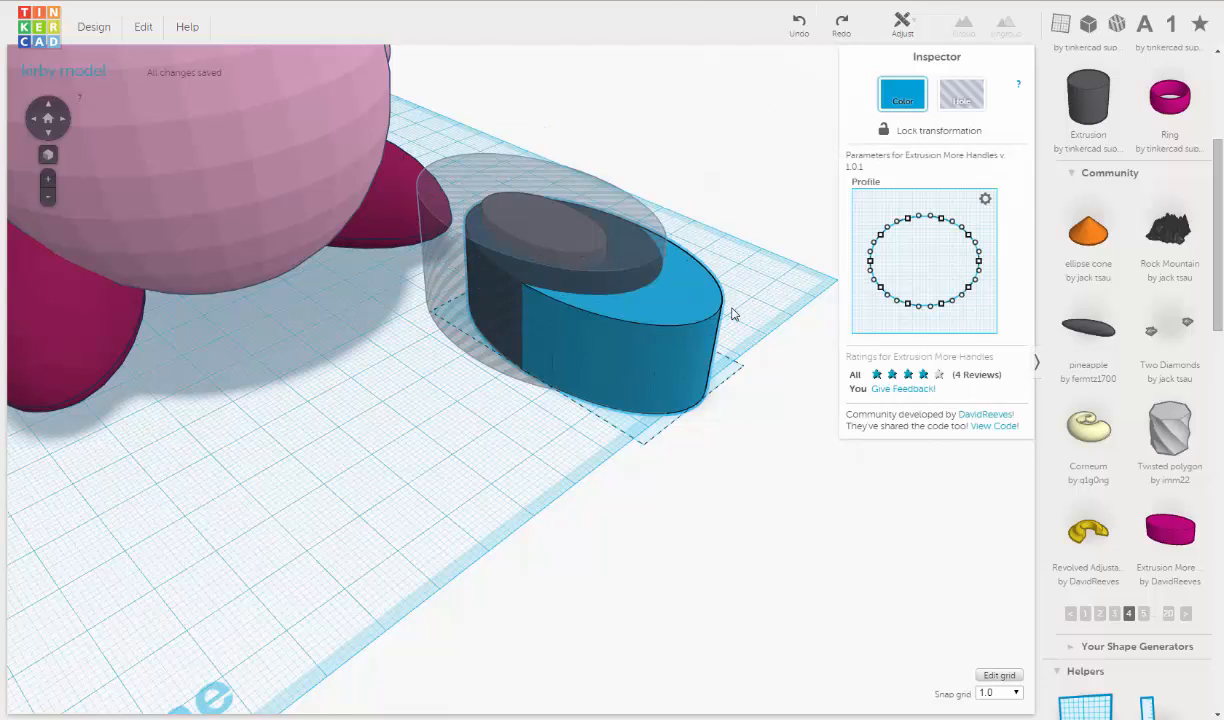
Step: Group the hole ellipse with the blue ellipse to cut away the blue upper area over the black ellipse
{"action": "right_click_drag", "start_coordinate": [730, 300], "coordinate": [663, 259]}
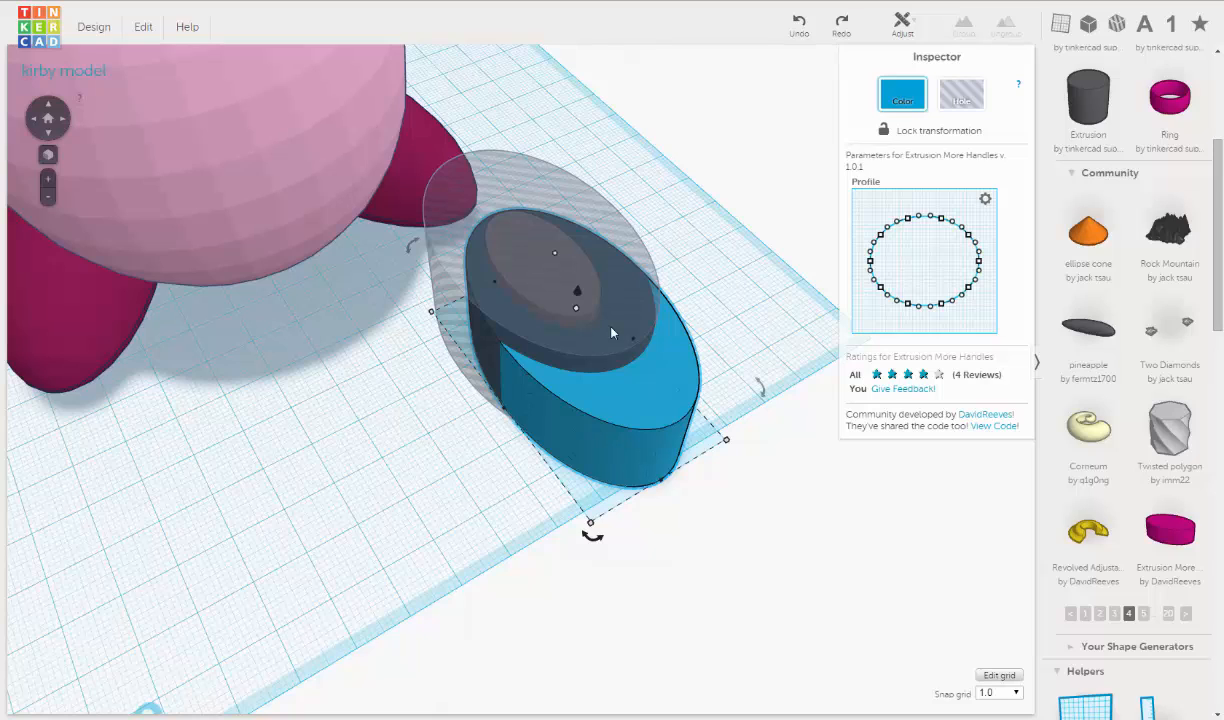
{"action": "left_click", "coordinate": [532, 200]}
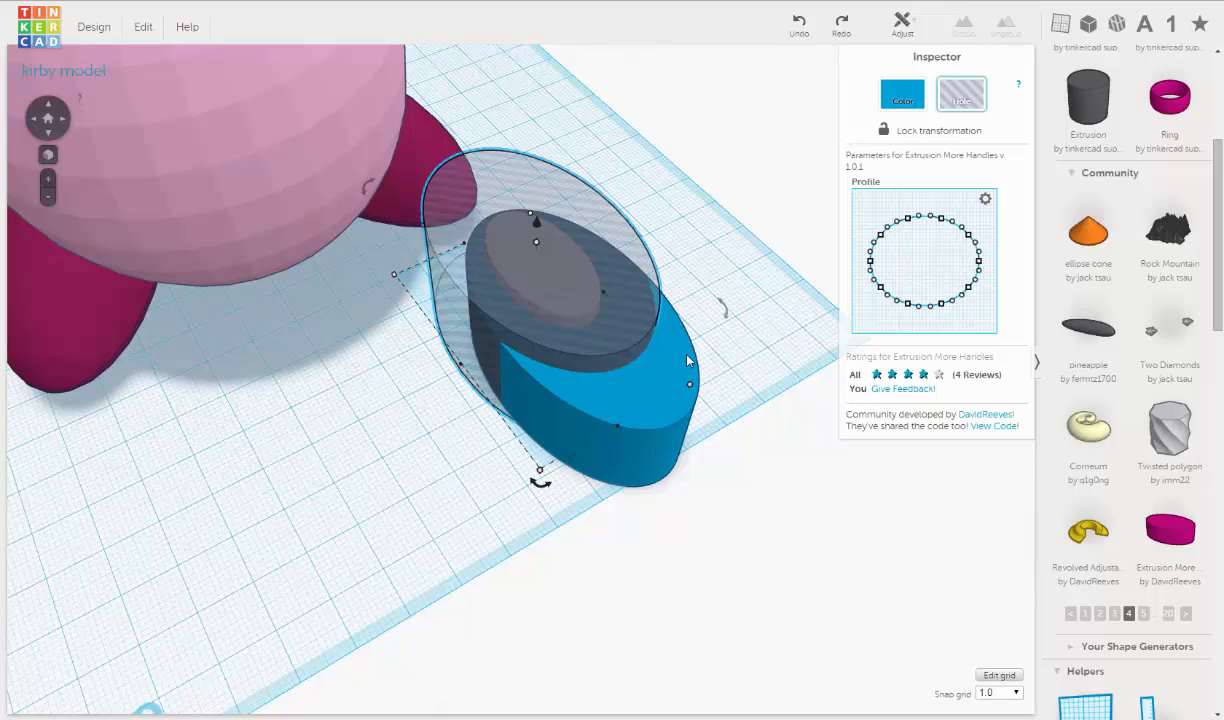
{"action": "left_click", "coordinate": [657, 337], "text": "shift"}
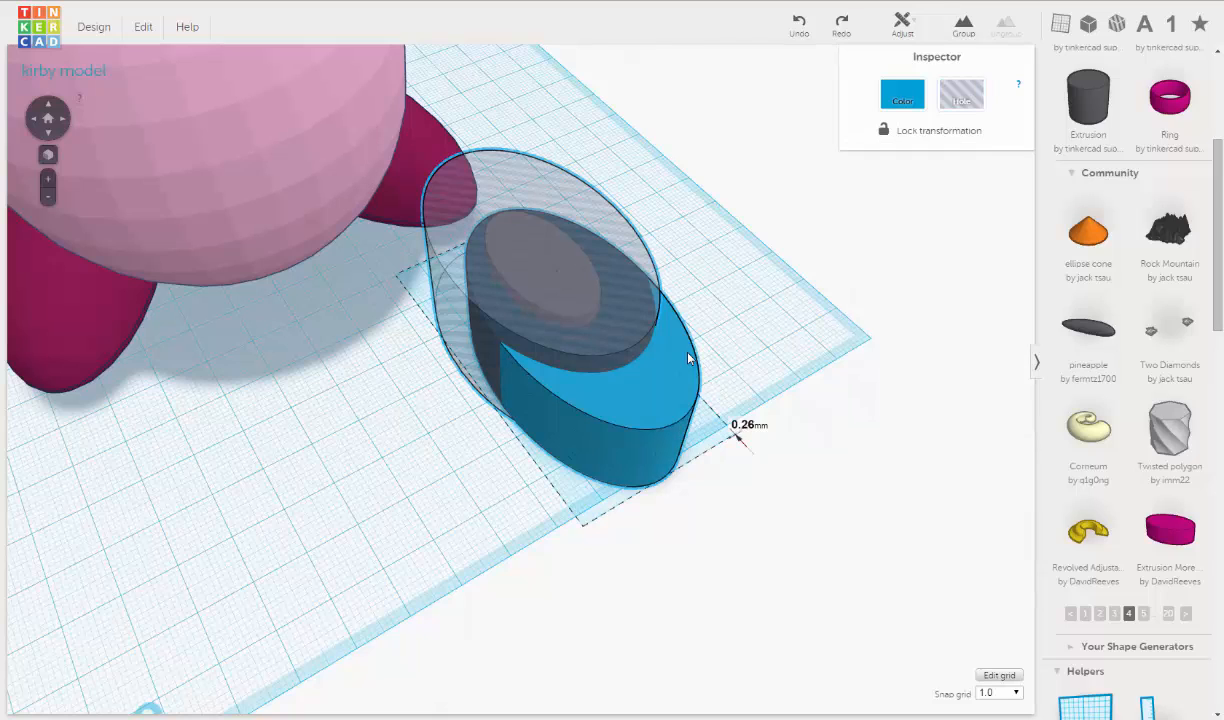
{"action": "left_click", "coordinate": [962, 26]}
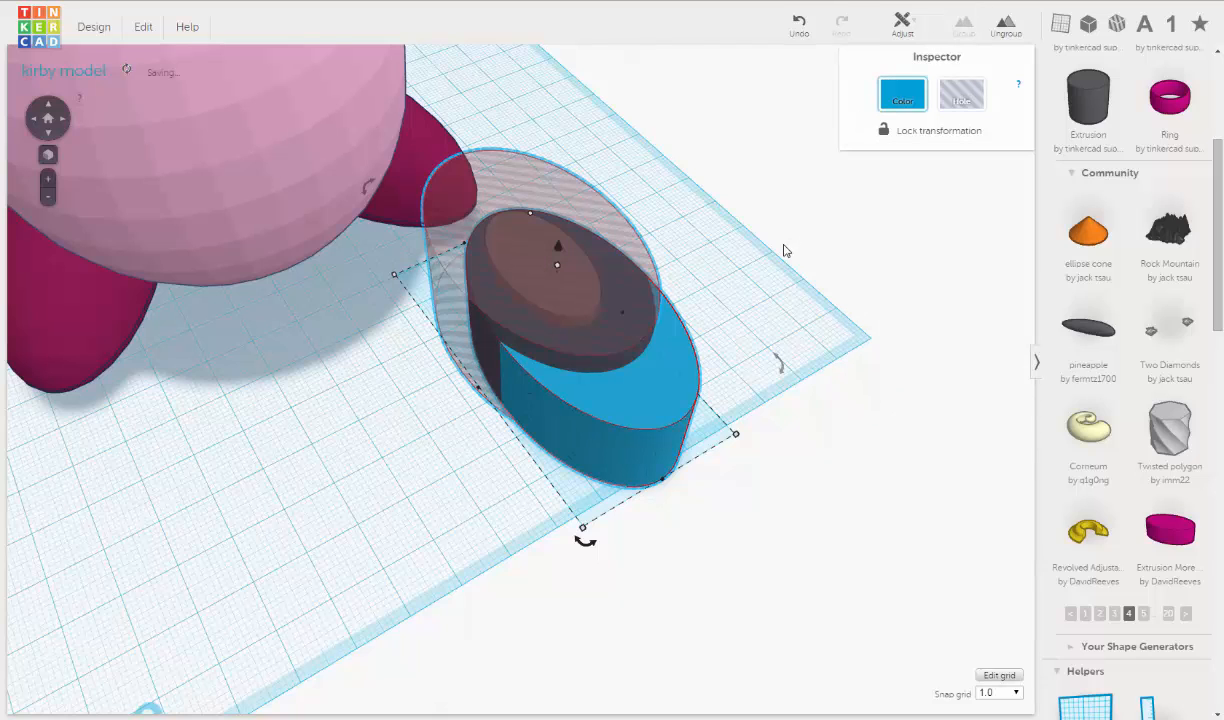
{"action": "right_click_drag", "start_coordinate": [687, 288], "coordinate": [762, 191]}
{"action": "left_click", "coordinate": [762, 195]}
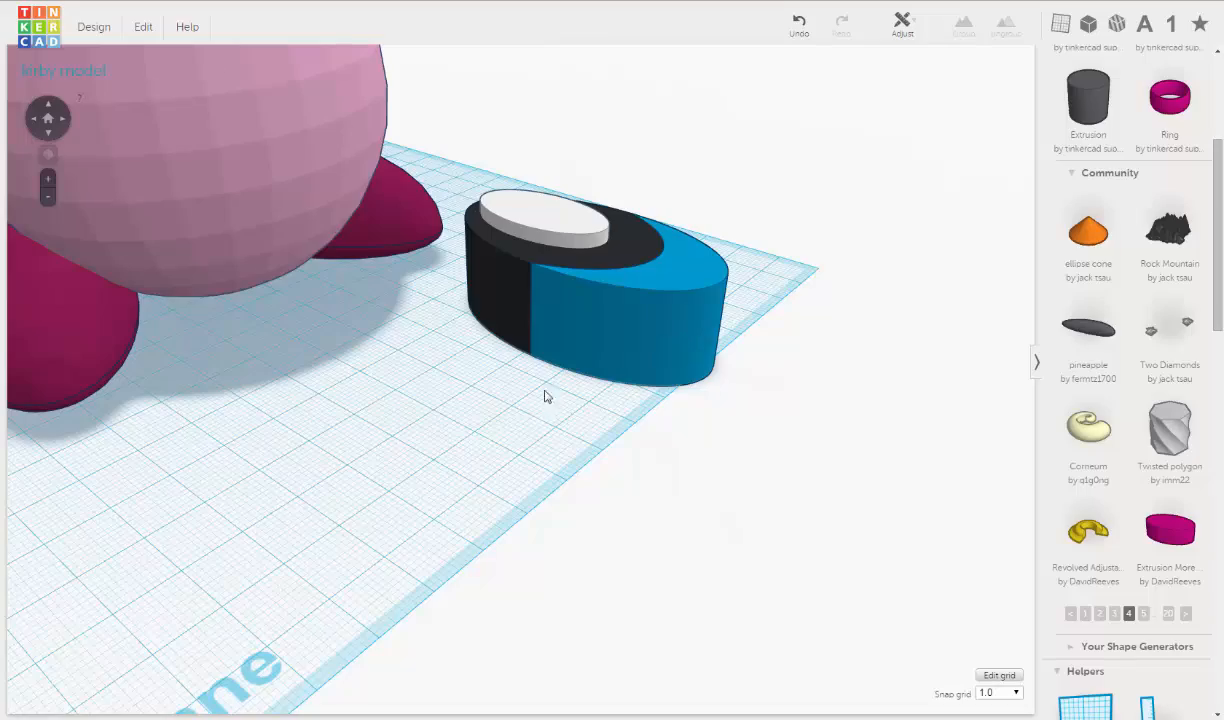
Step: Shrink the white ellipse proportionally to about 12 by 22 mm and raise it above the black ellipse's top surface
{"action": "right_click_drag", "start_coordinate": [544, 396], "coordinate": [412, 505]}
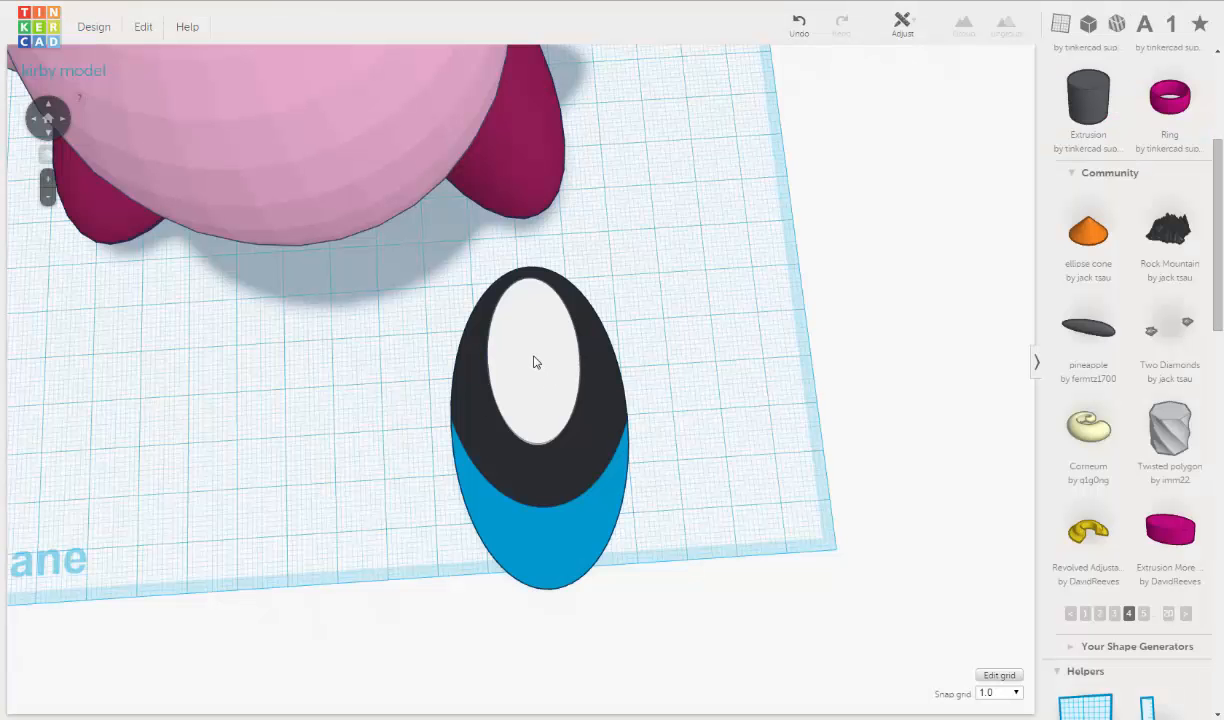
{"action": "left_click", "coordinate": [535, 362]}
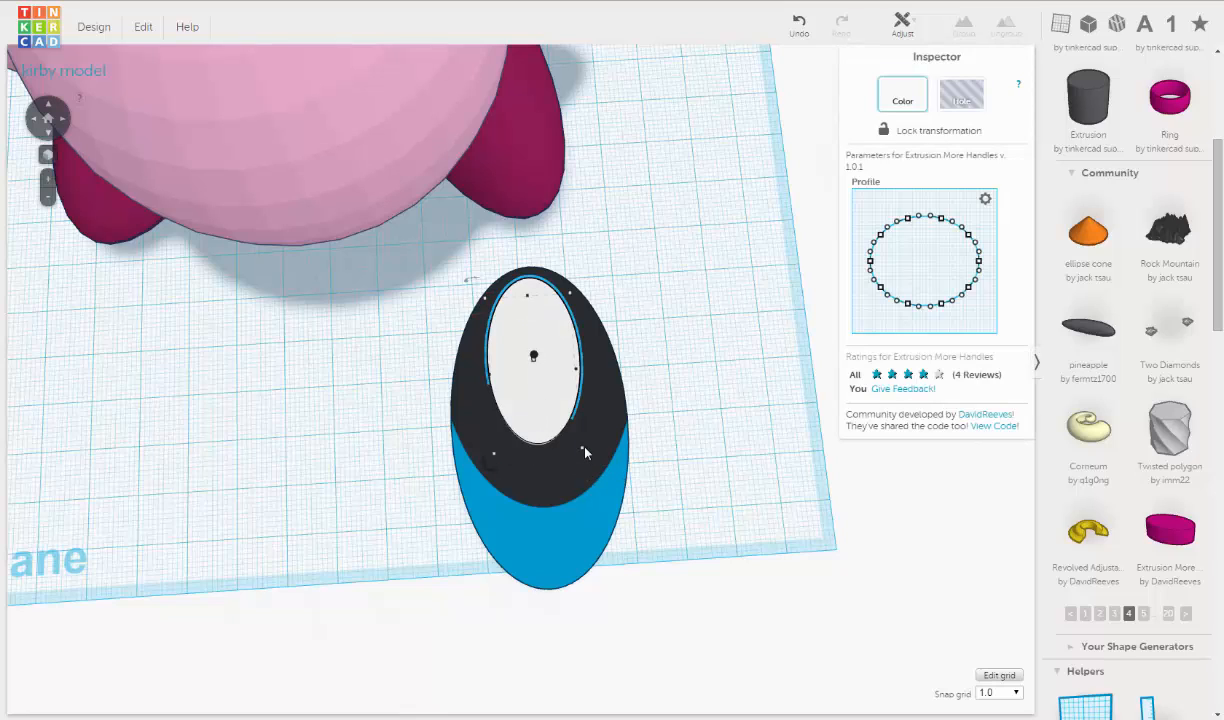
{"action": "mouse_move", "coordinate": [580, 454]}
{"action": "right_click_drag", "start_coordinate": [604, 460], "coordinate": [608, 388]}
{"action": "mouse_move", "coordinate": [604, 394]}
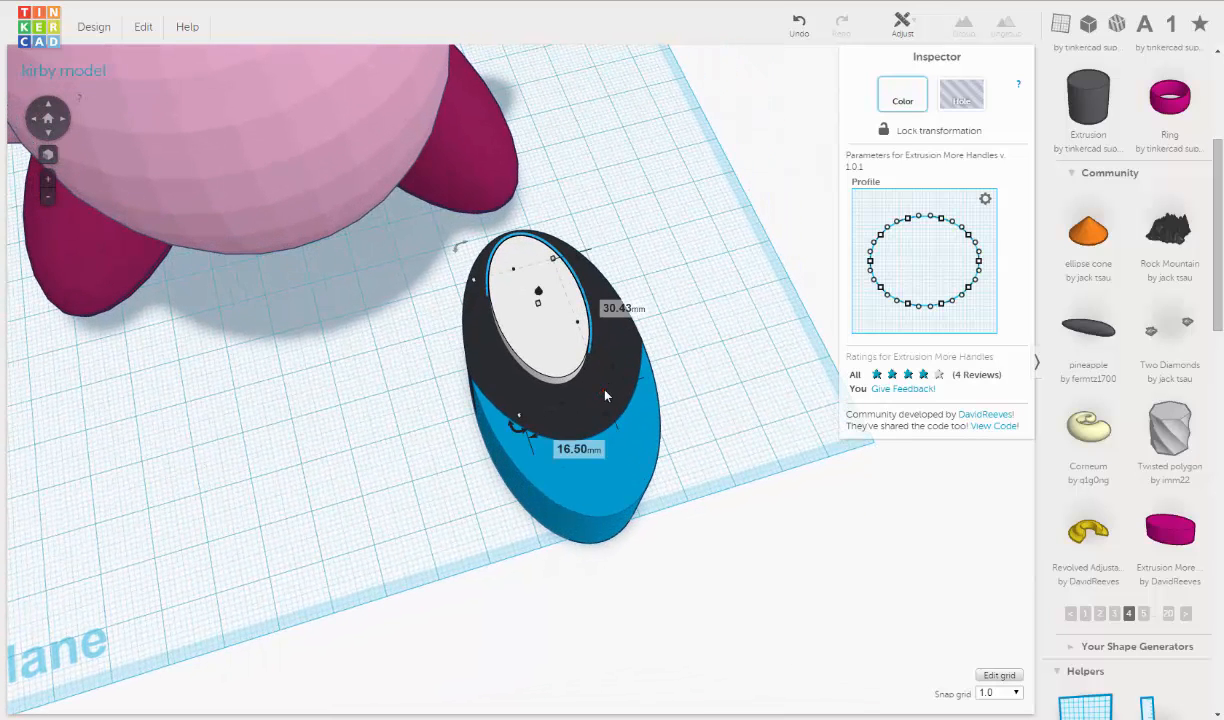
{"action": "left_click_drag", "start_coordinate": [604, 395], "coordinate": [570, 368]}
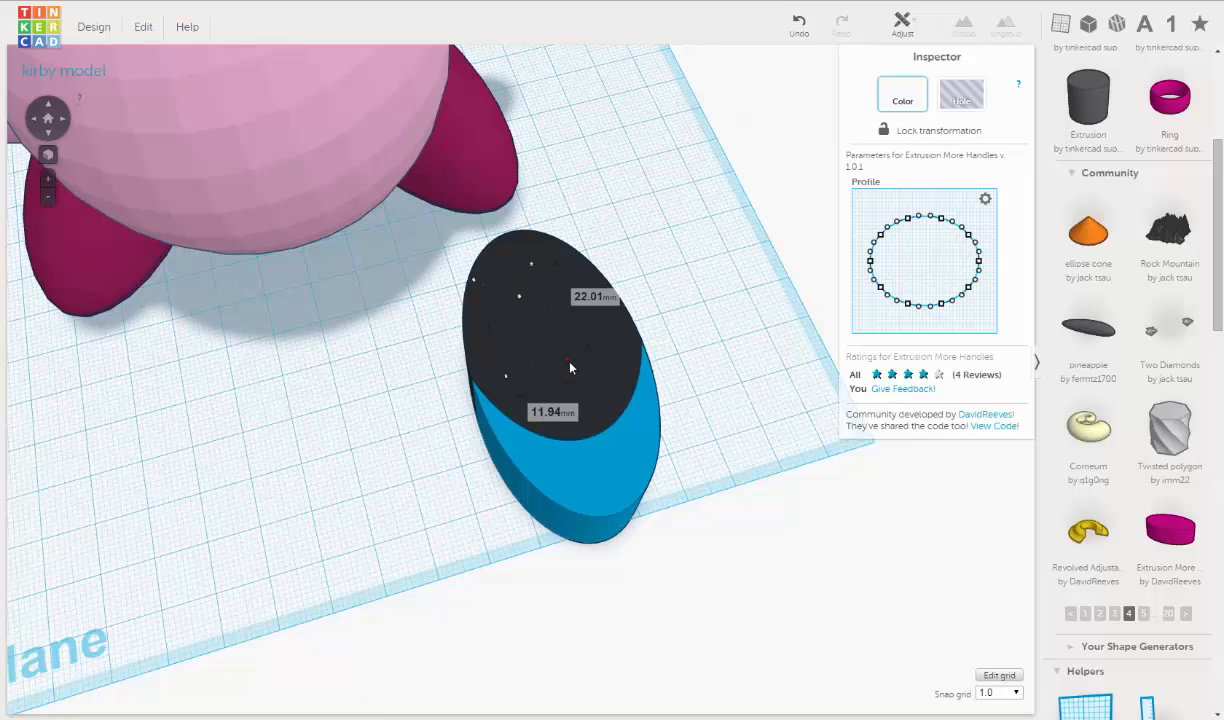
{"action": "right_click_drag", "start_coordinate": [404, 350], "coordinate": [517, 253]}
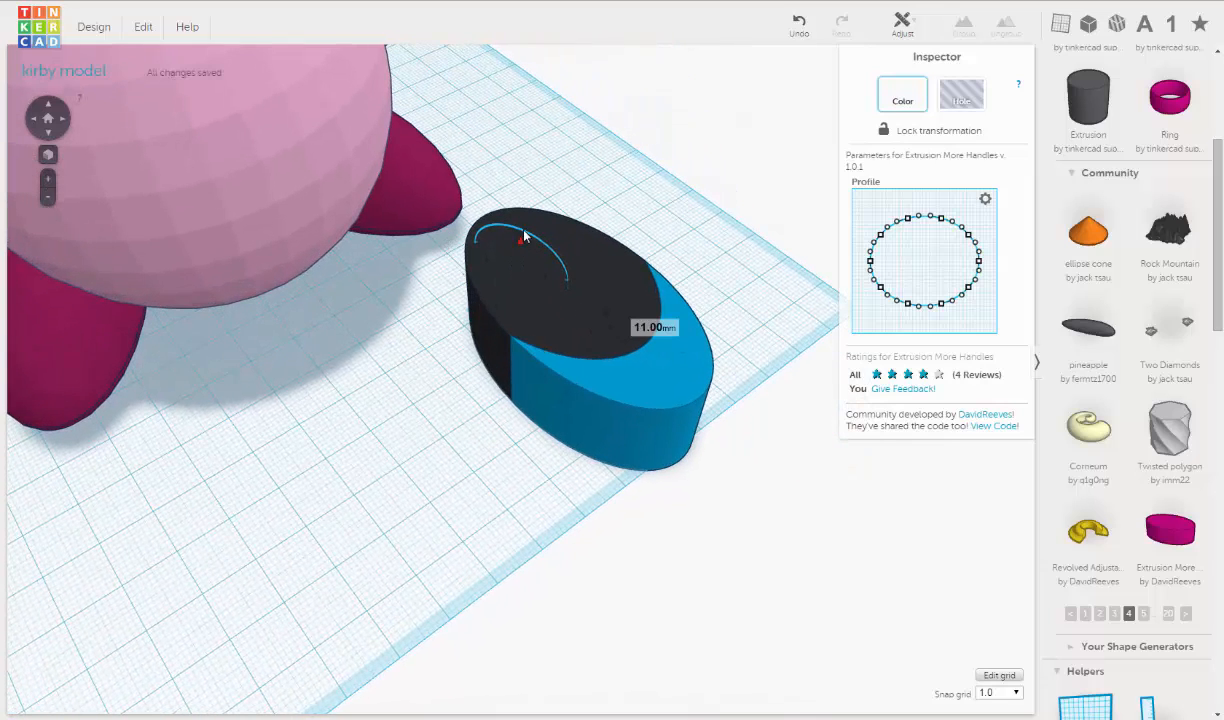
{"action": "left_click_drag", "start_coordinate": [510, 246], "coordinate": [520, 231]}
{"action": "right_click_drag", "start_coordinate": [549, 233], "coordinate": [551, 310]}
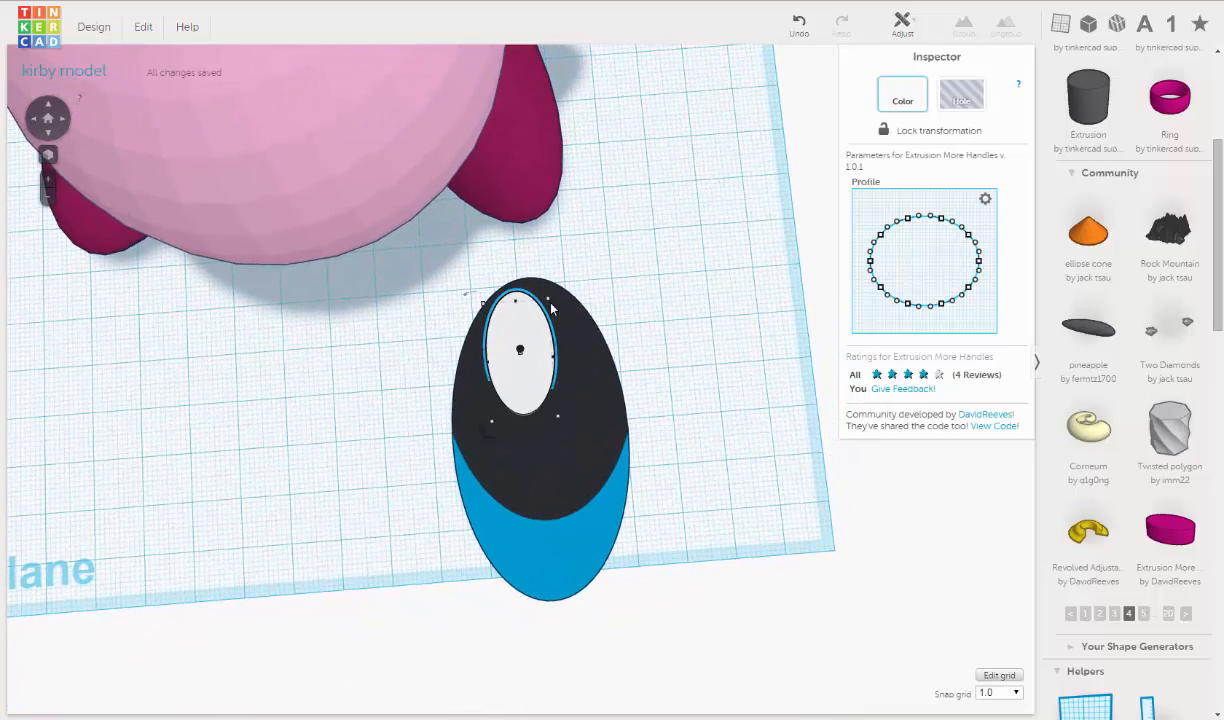
Step: Shift the smaller white ellipse 2 mm to the right within the upper part of the black ellipse
{"action": "key", "text": "Right"}
{"action": "key", "text": "Right"}
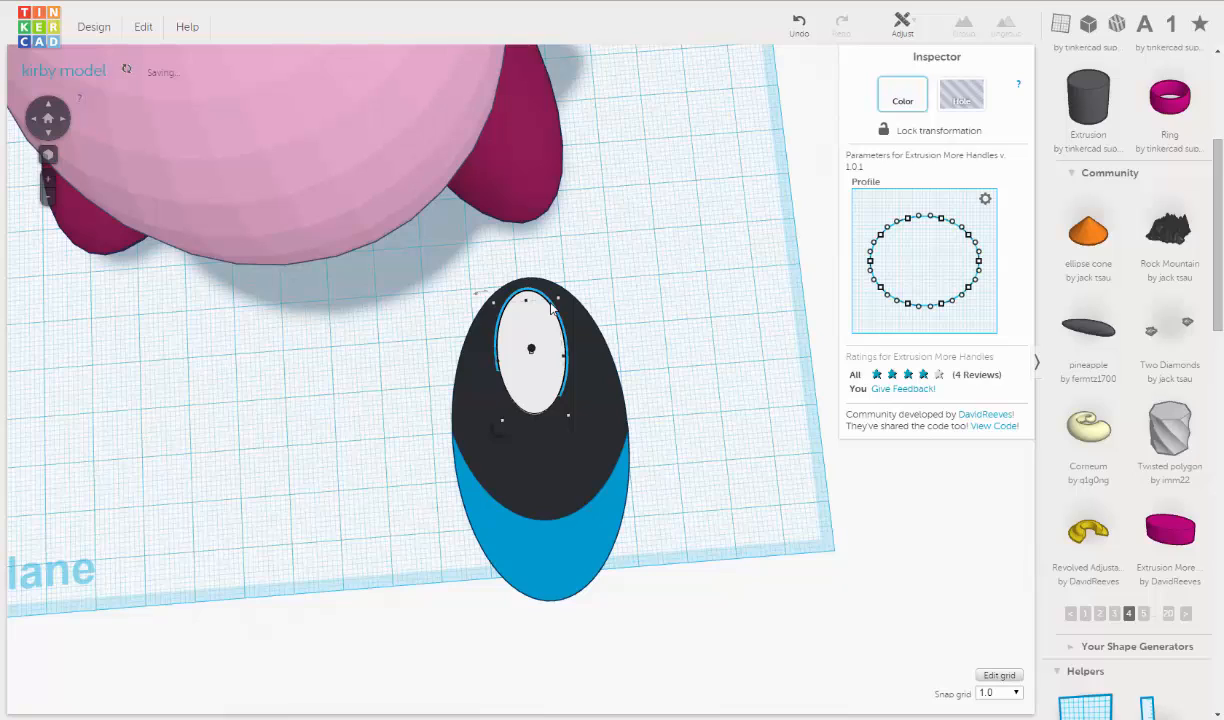
{"action": "key", "text": "Right"}
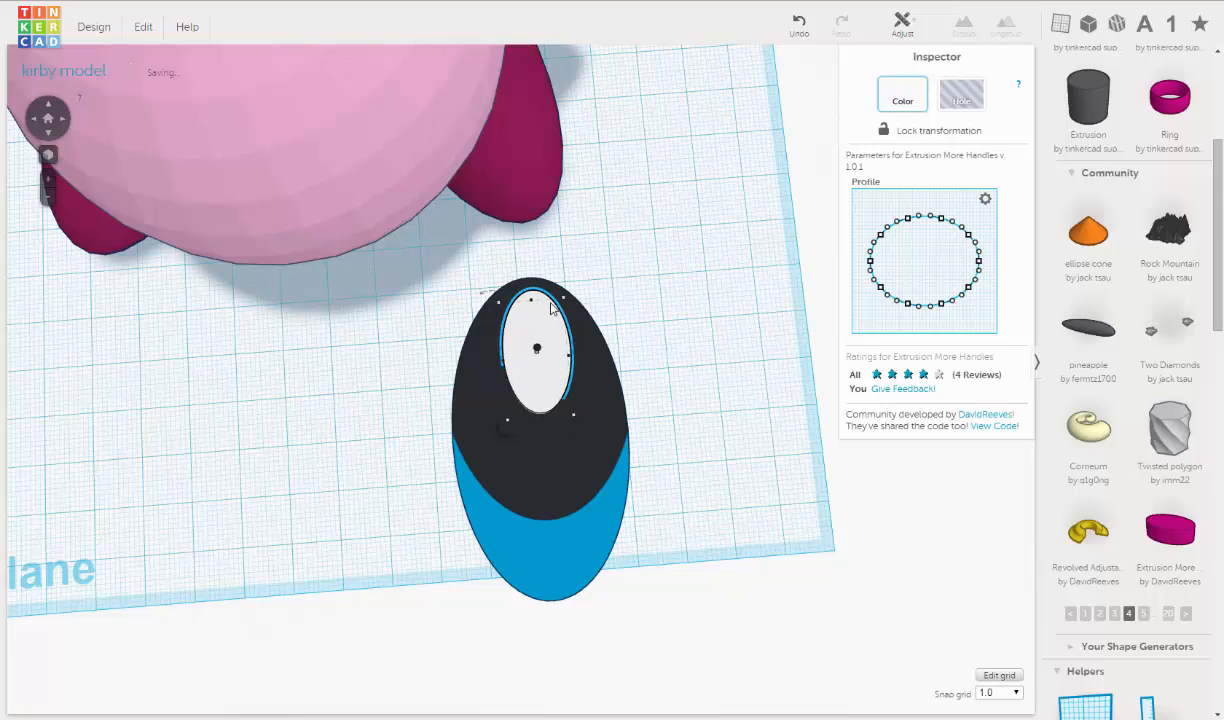
{"action": "key", "text": "Left"}
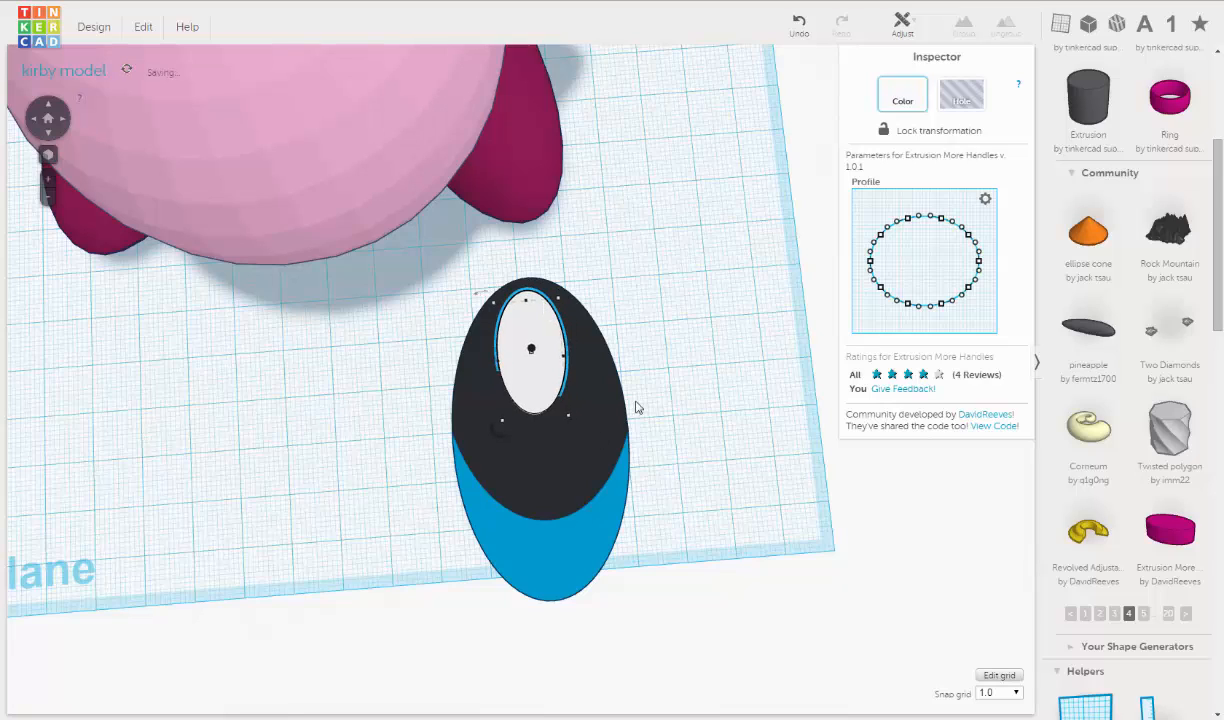
{"action": "left_click", "coordinate": [690, 500]}
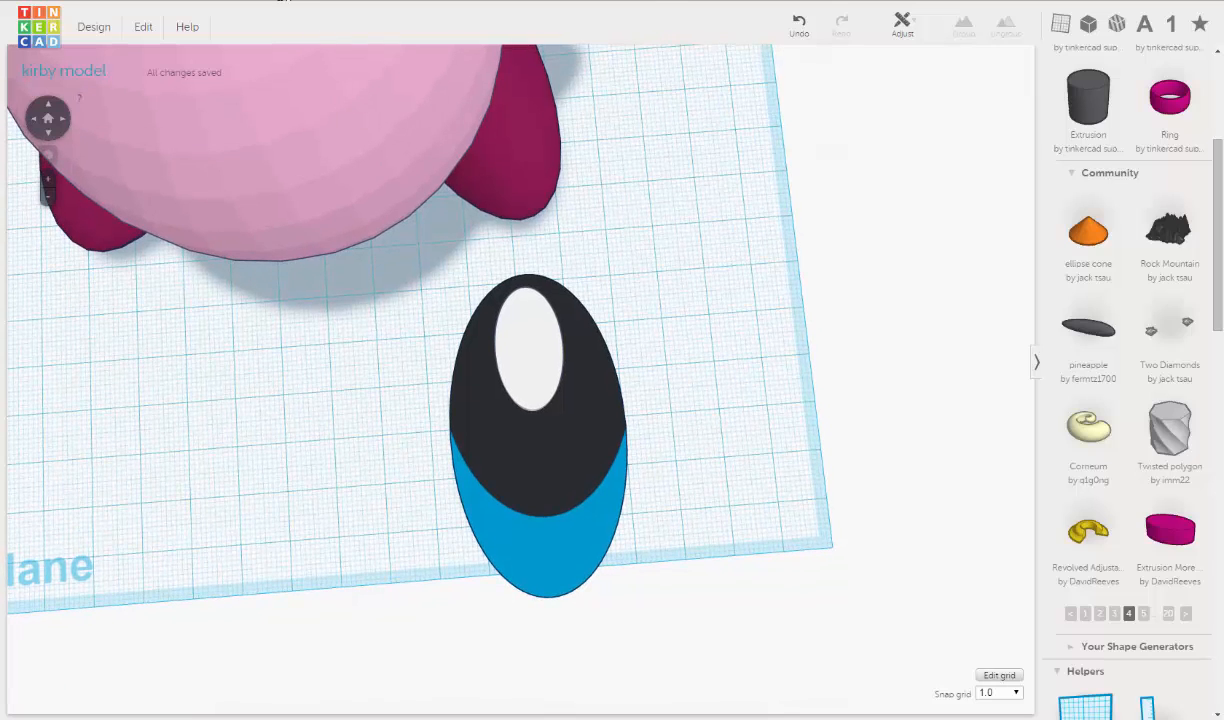
Step: Widen the white ellipse on both sides, keeping its length, so it fills more of the black ellipse's upper part
{"action": "left_click", "coordinate": [285, 2]}
{"action": "left_click", "coordinate": [544, 348]}
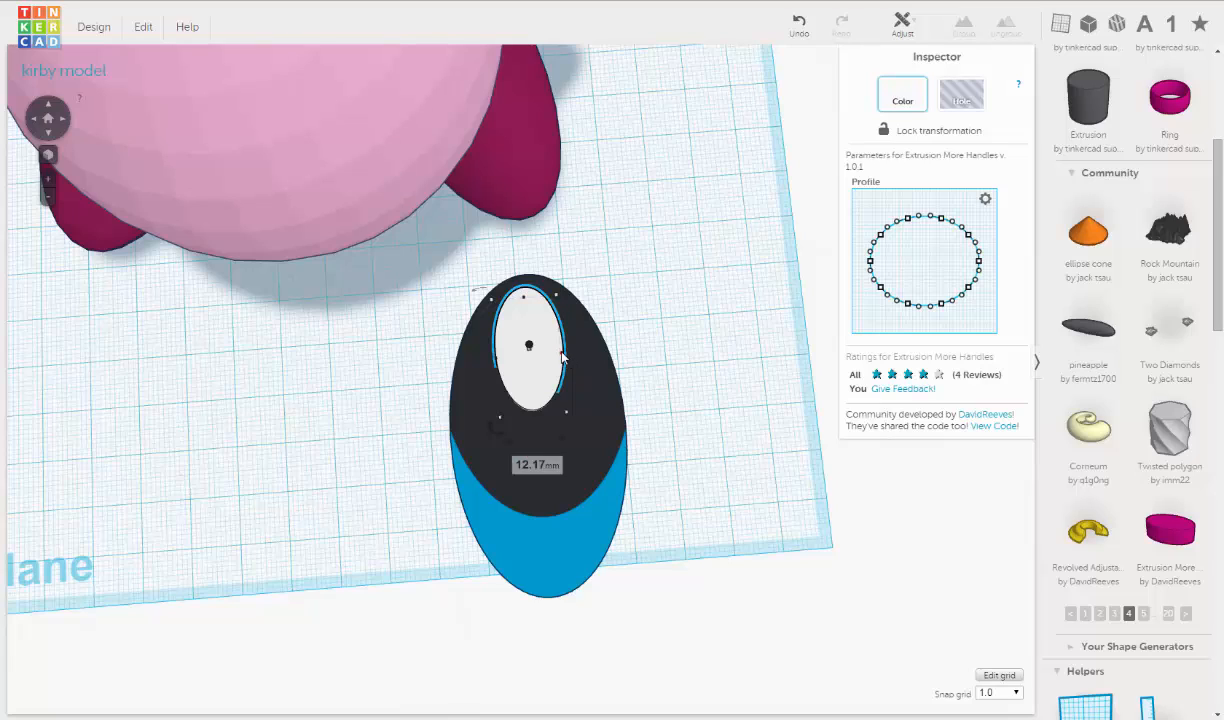
{"action": "left_click_drag", "start_coordinate": [562, 357], "coordinate": [573, 362]}
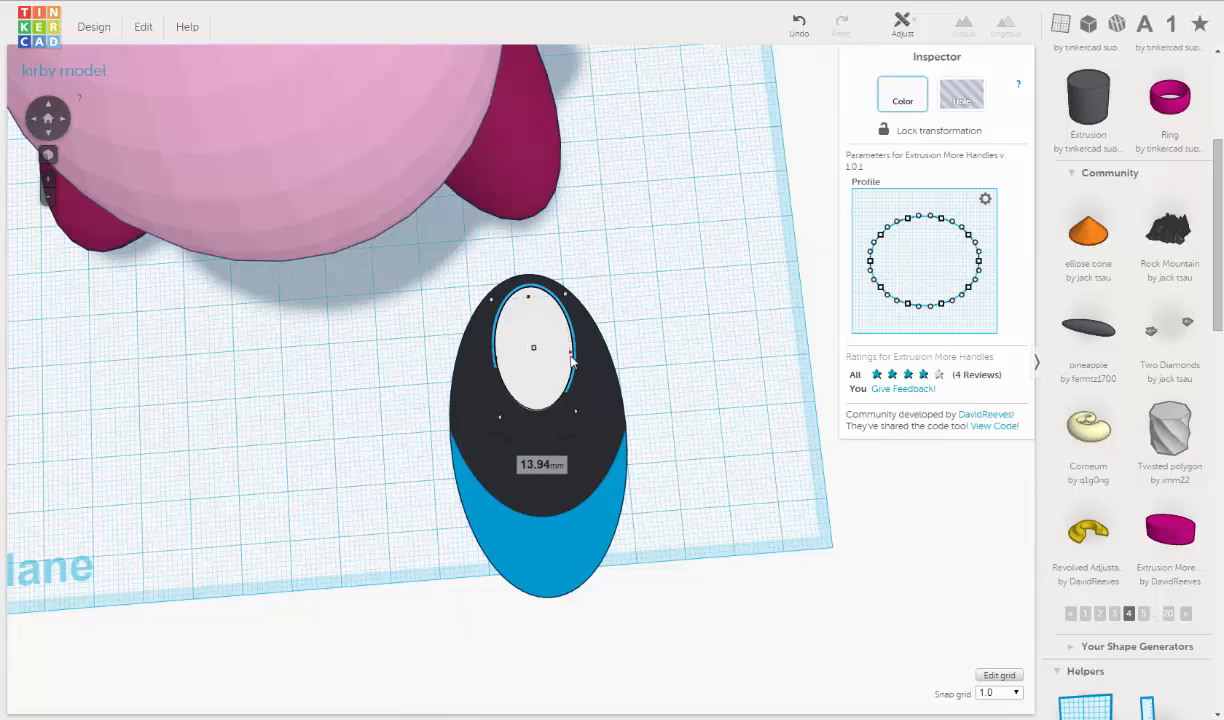
{"action": "left_click_drag", "start_coordinate": [492, 360], "coordinate": [490, 364]}
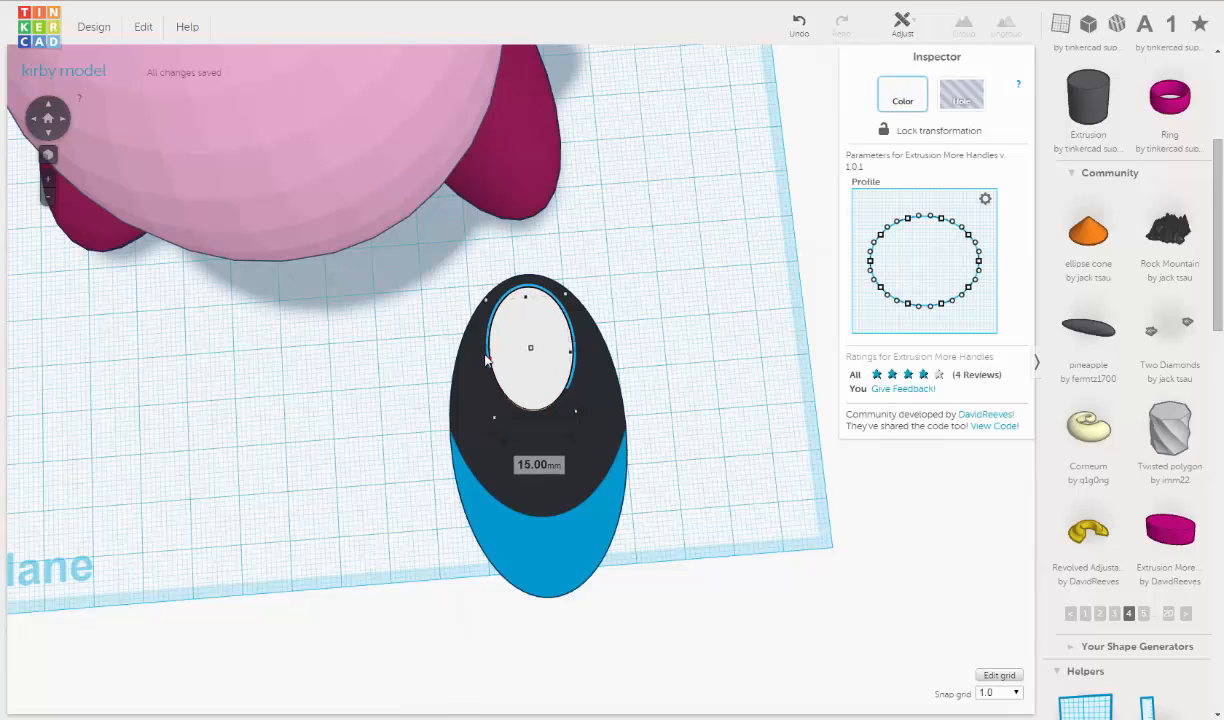
{"action": "left_click_drag", "start_coordinate": [486, 360], "coordinate": [487, 362]}
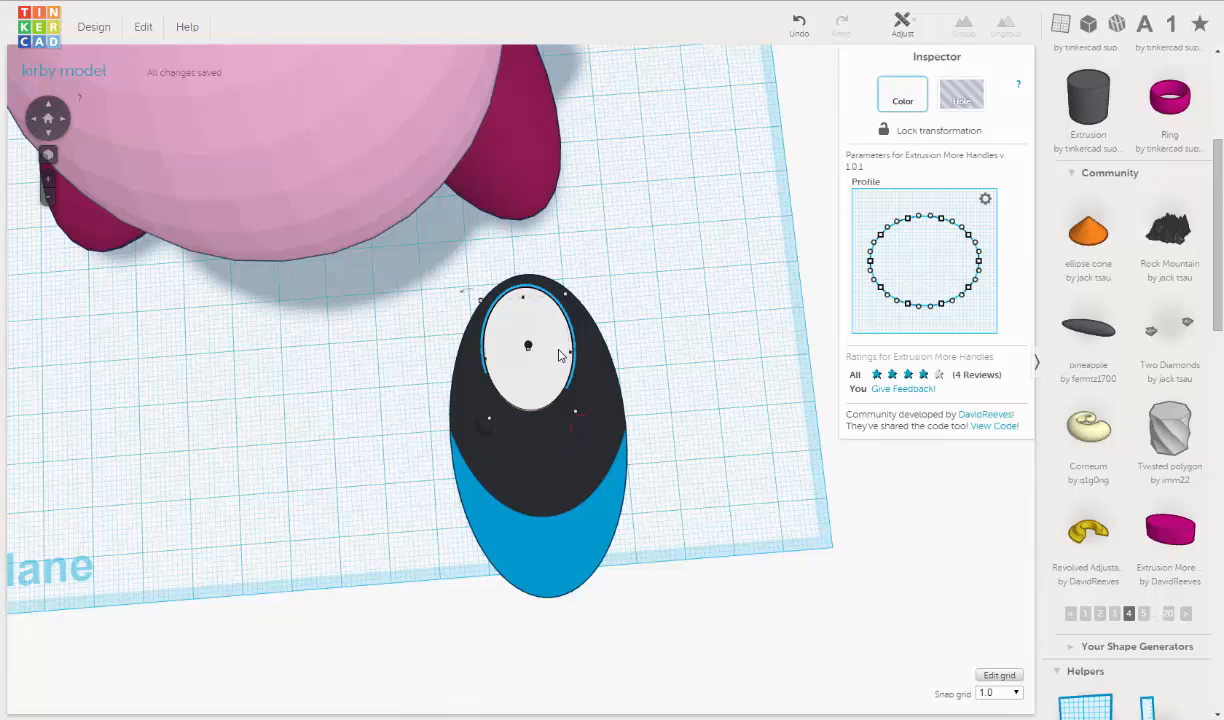
Step: Centre the white ellipse by moving it 1 mm right and 0.5 mm back left with a 0.5 snap grid, and restore the snap grid to 1.0
{"action": "key", "text": "Right"}
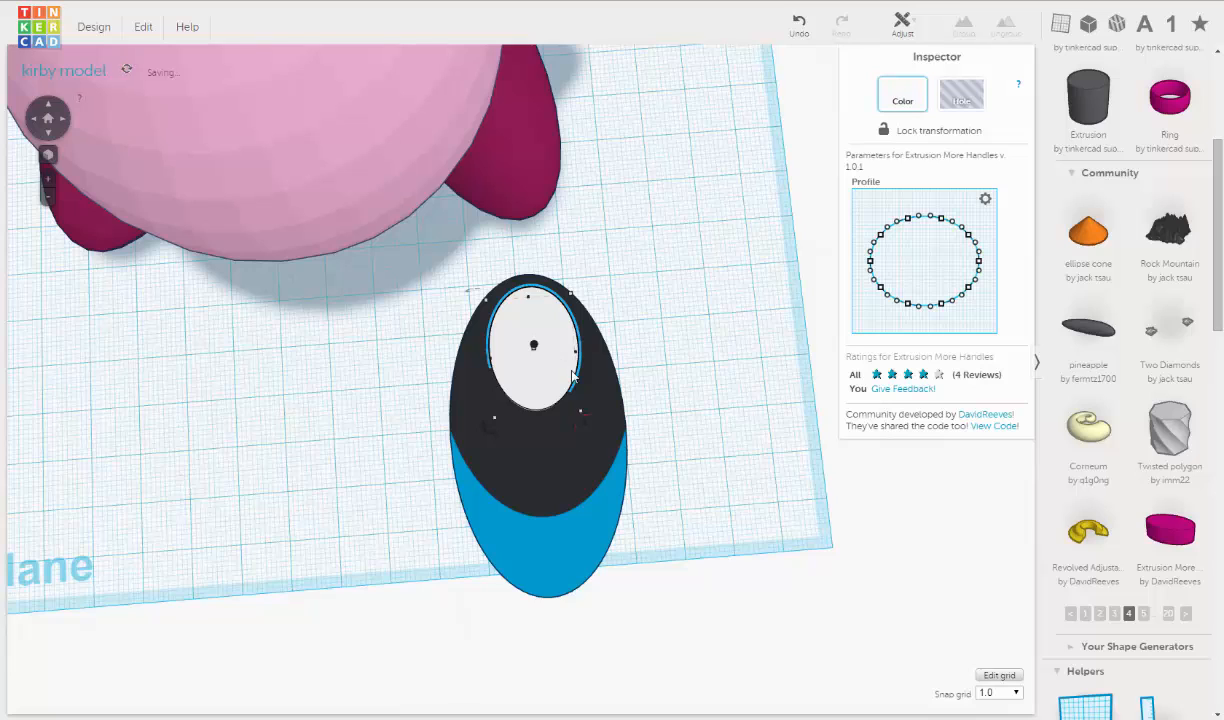
{"action": "scroll", "coordinate": [579, 388], "scroll_direction": "up", "scroll_amount": 2}
{"action": "scroll", "coordinate": [592, 408], "scroll_direction": "up", "scroll_amount": 2}
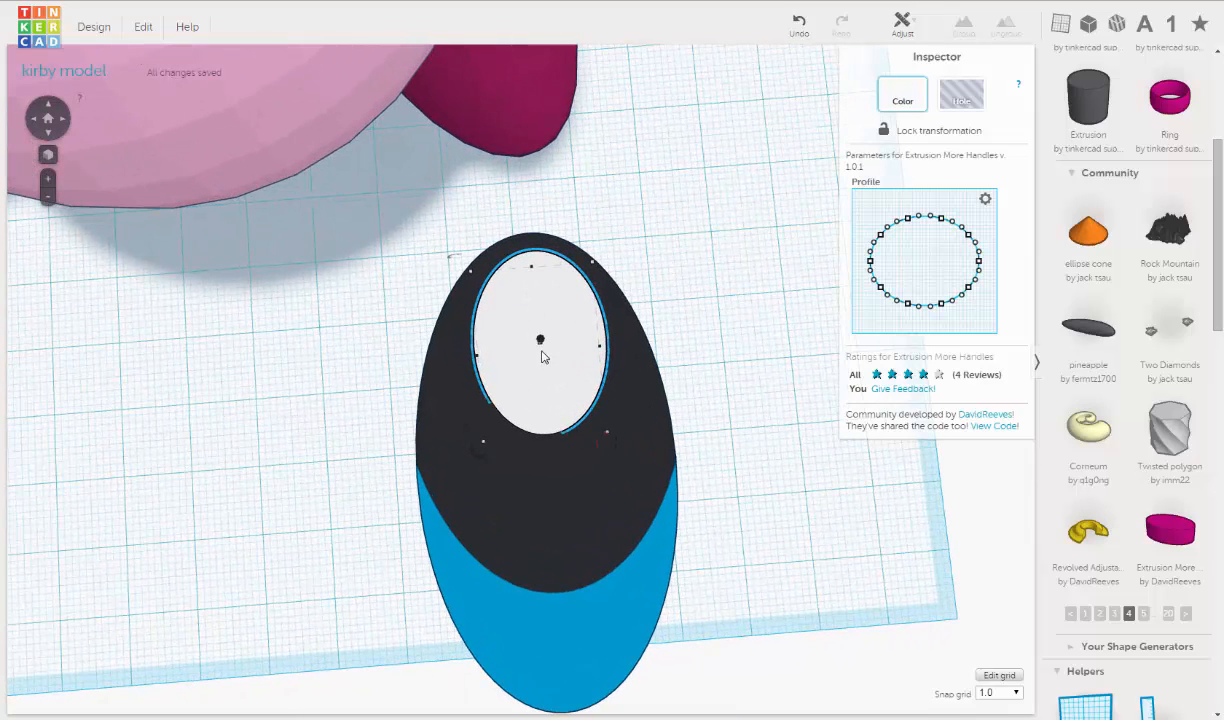
{"action": "left_click", "coordinate": [1017, 693]}
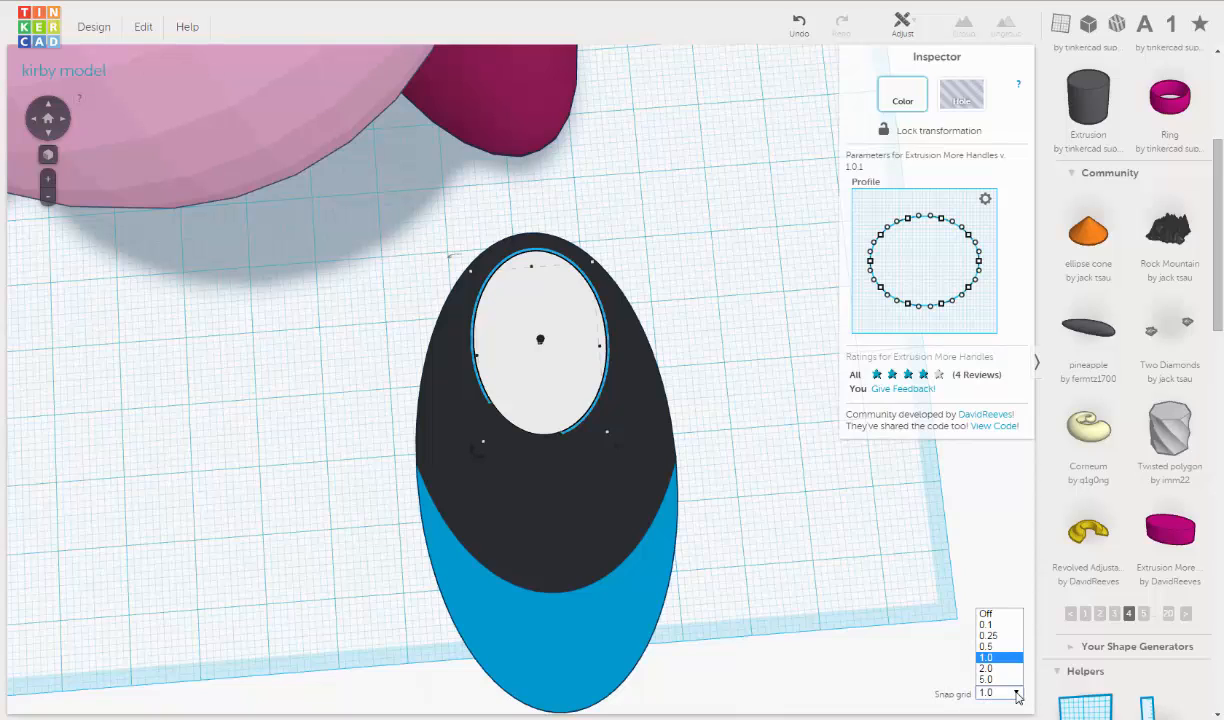
{"action": "left_click", "coordinate": [988, 647]}
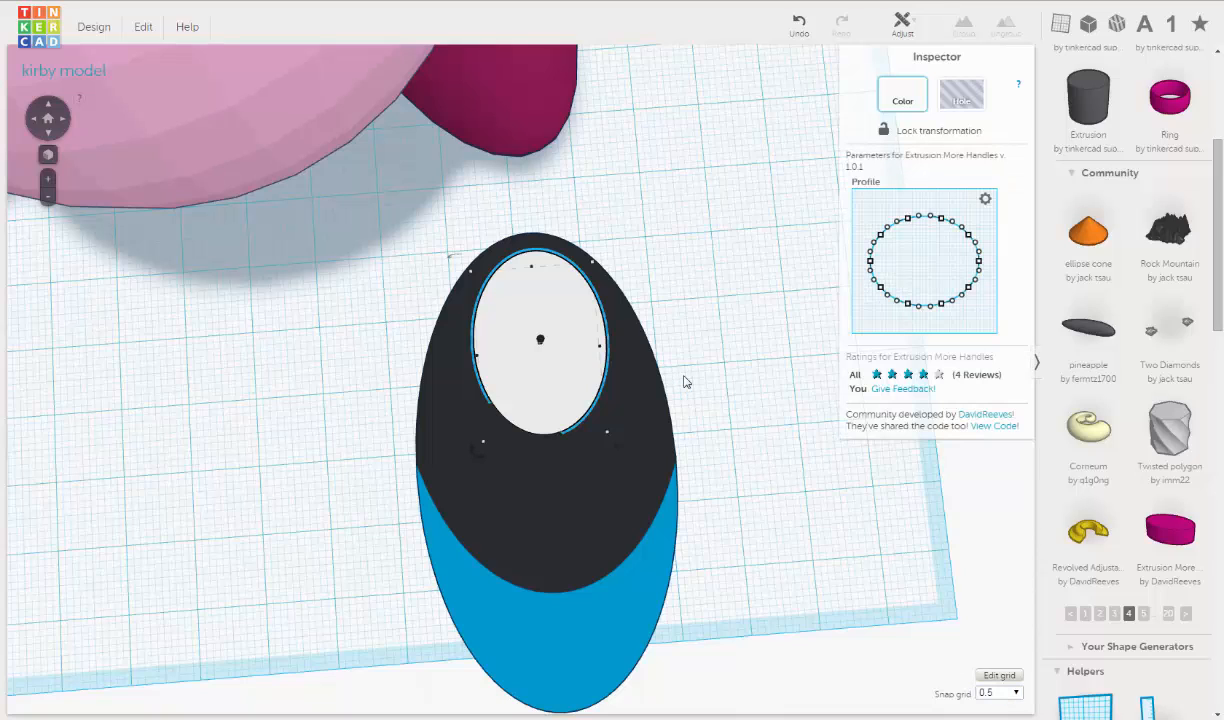
{"action": "key", "text": "Left"}
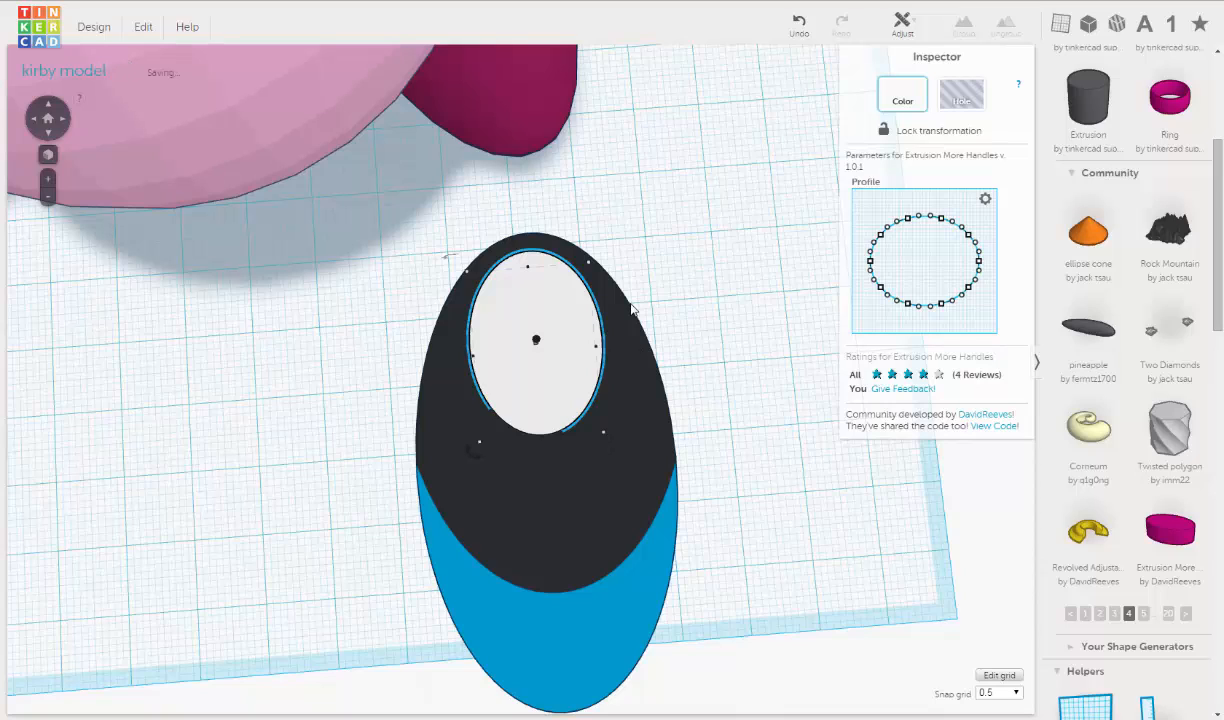
{"action": "left_click", "coordinate": [1017, 692]}
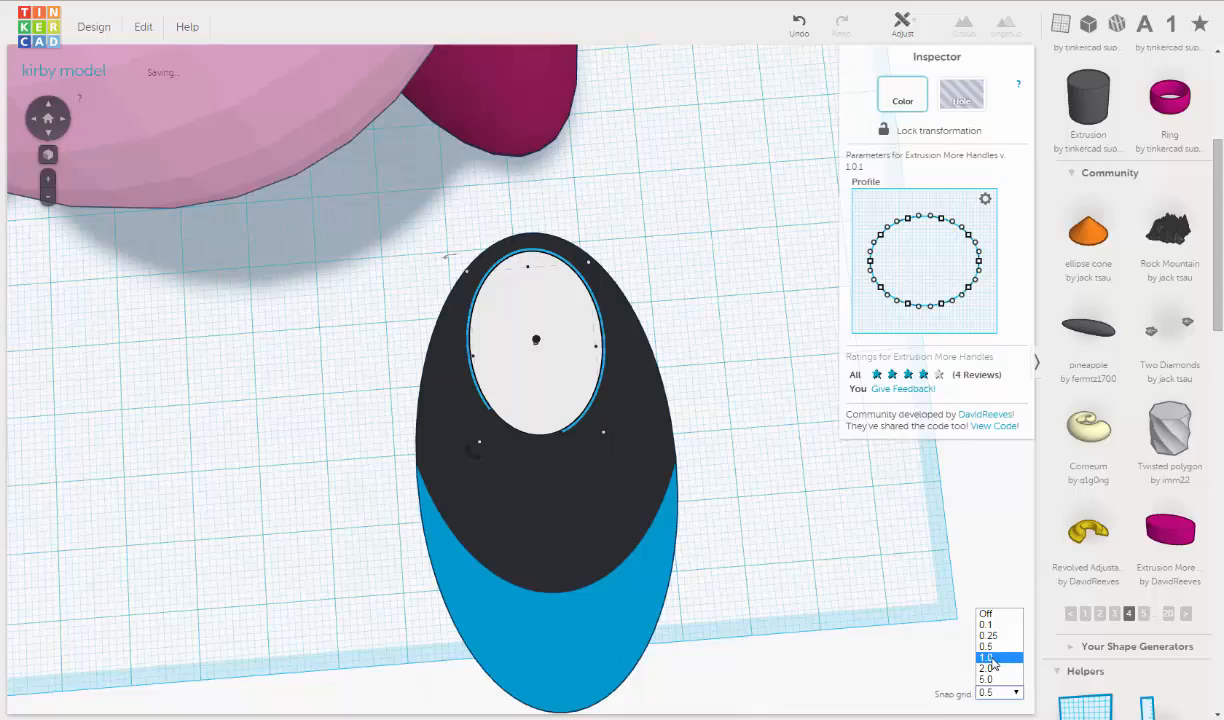
{"action": "left_click", "coordinate": [993, 657]}
Step: Examine the eye from above and from the side, checking how far the white ellipse stands above the black and blue parts
{"action": "right_click_drag", "start_coordinate": [729, 488], "coordinate": [753, 457]}
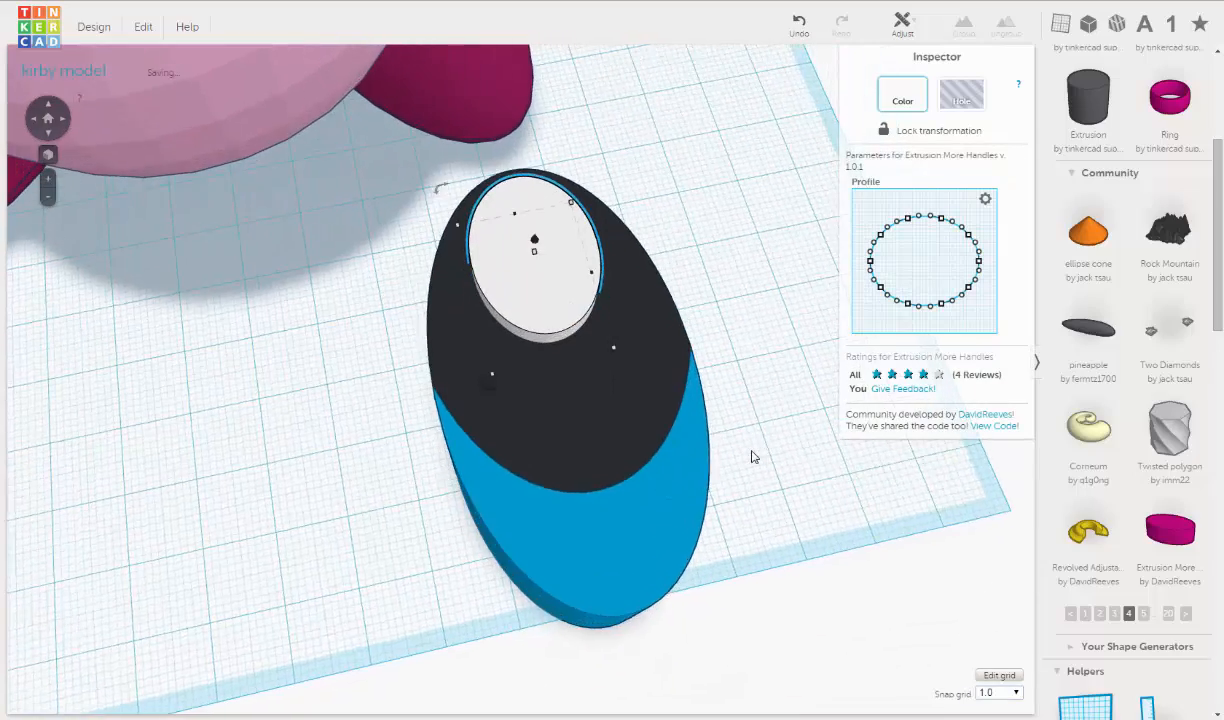
{"action": "scroll", "coordinate": [753, 457], "scroll_direction": "down", "scroll_amount": 5}
{"action": "left_click", "coordinate": [440, 490]}
{"action": "right_click_drag", "start_coordinate": [448, 492], "coordinate": [564, 449]}
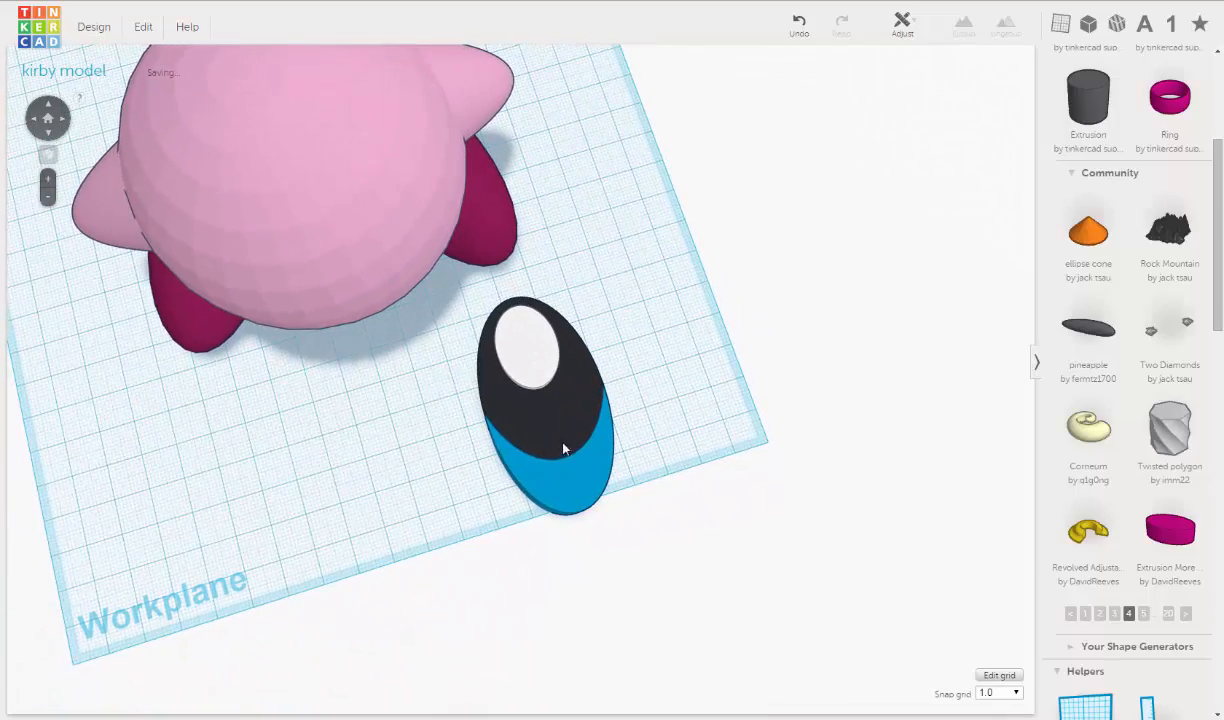
{"action": "right_click_drag", "start_coordinate": [630, 390], "coordinate": [478, 418]}
{"action": "scroll", "coordinate": [494, 413], "scroll_direction": "up", "scroll_amount": 5}
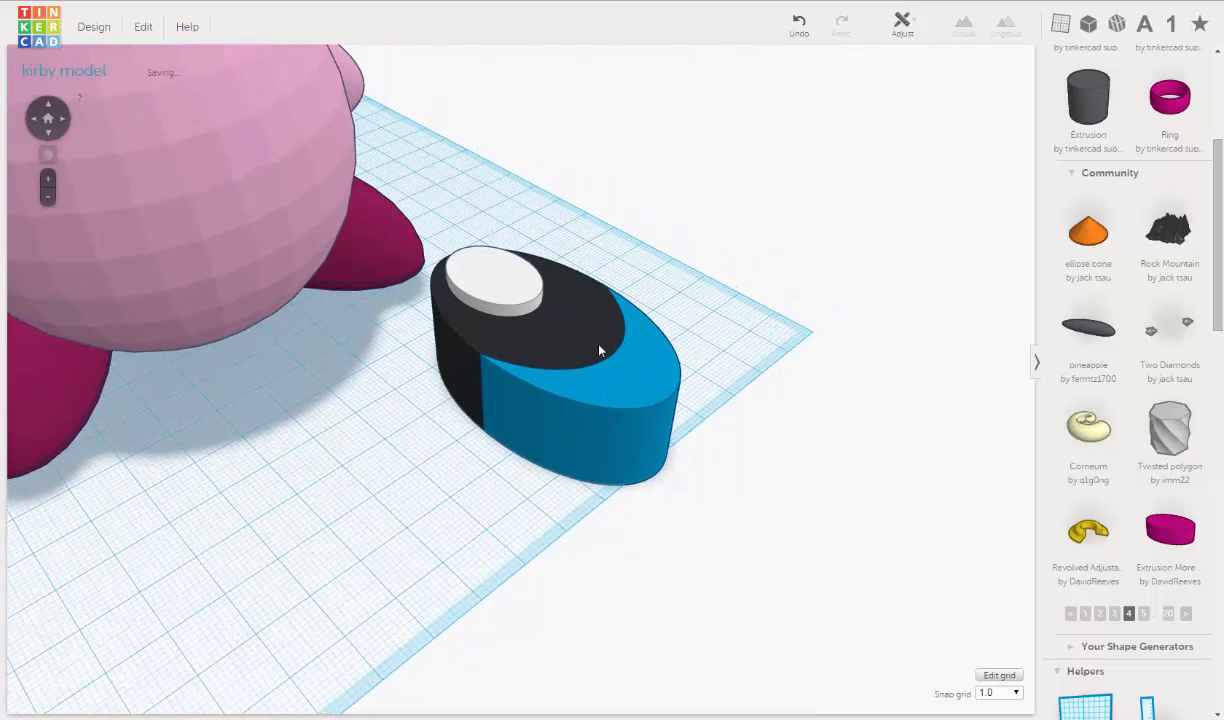
{"action": "left_click", "coordinate": [599, 350]}
{"action": "left_click", "coordinate": [588, 393]}
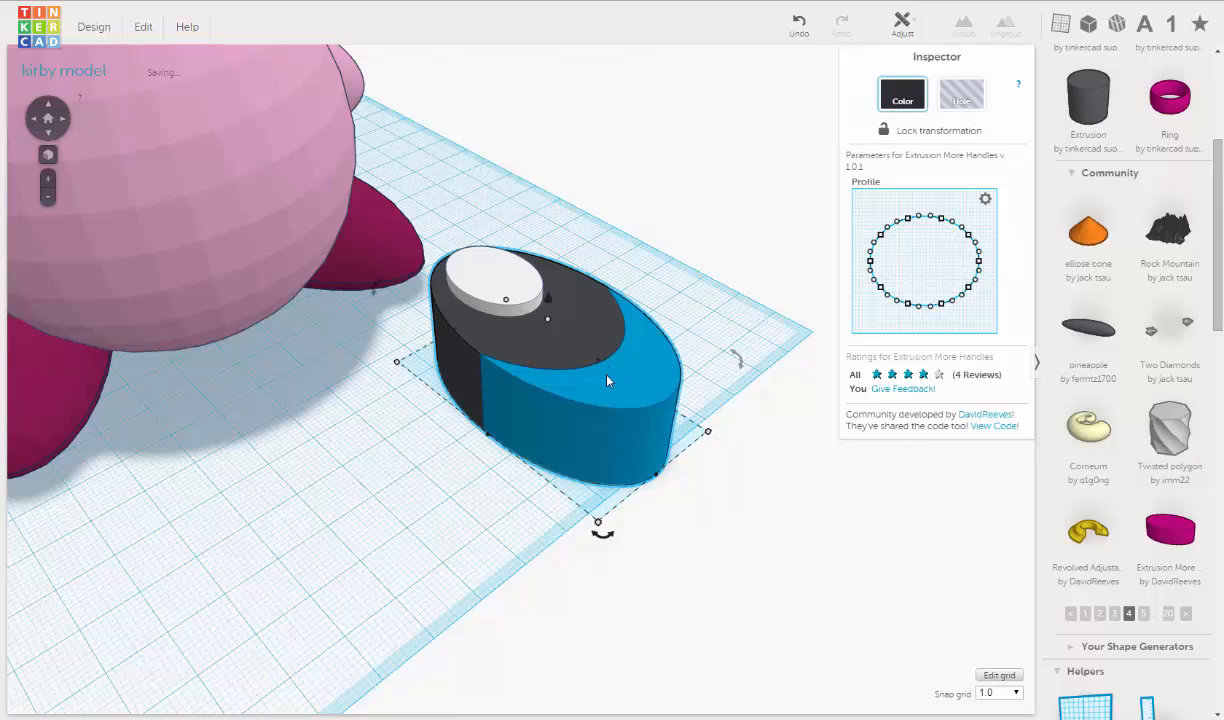
{"action": "left_click", "coordinate": [607, 380]}
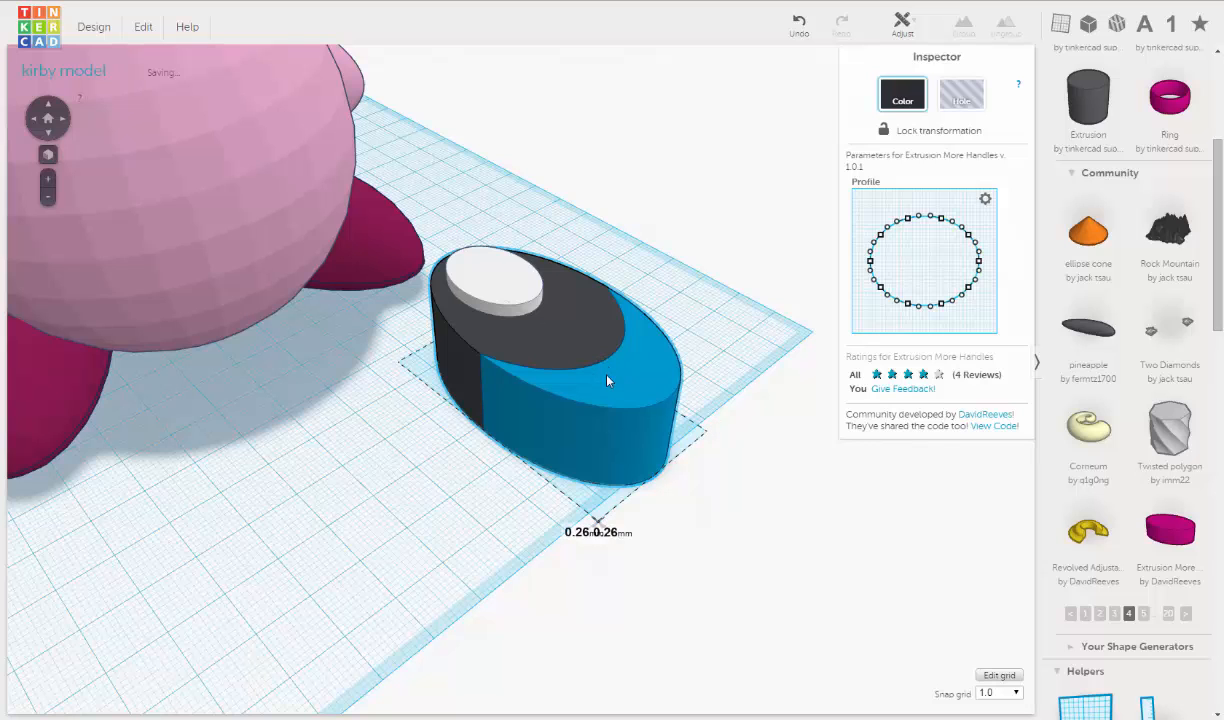
{"action": "right_click_drag", "start_coordinate": [566, 396], "coordinate": [600, 358]}
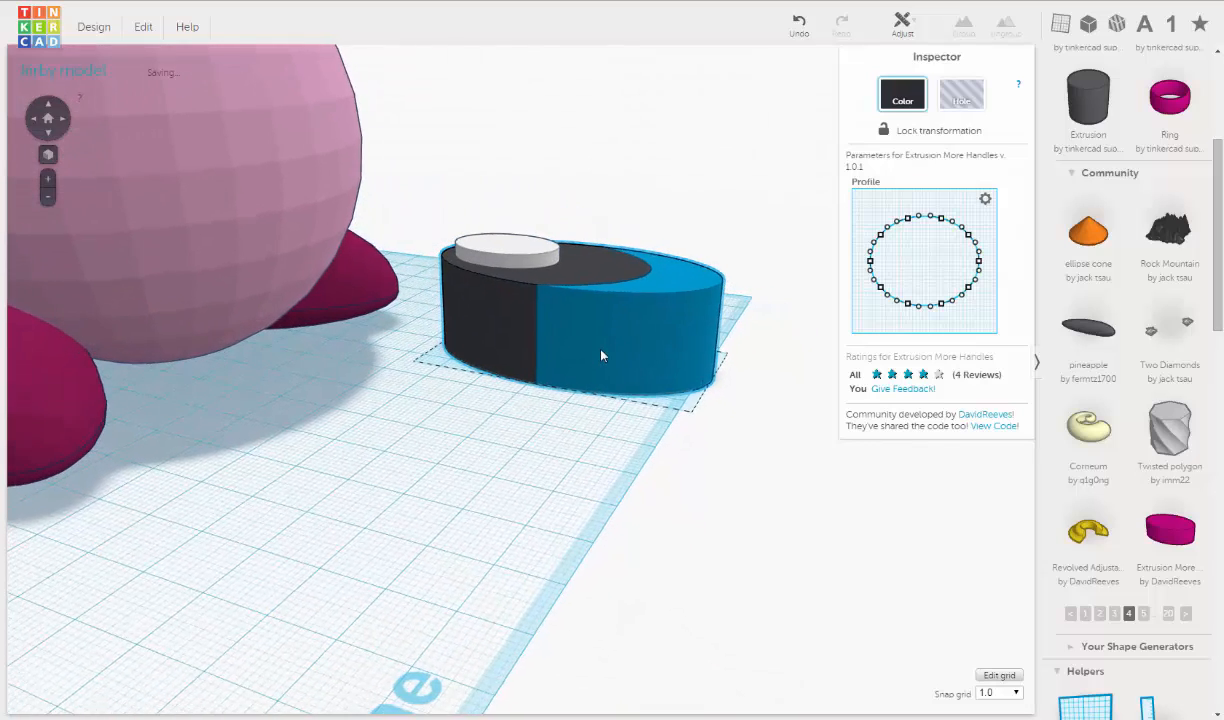
{"action": "scroll", "coordinate": [560, 420], "scroll_direction": "up", "scroll_amount": 4}
{"action": "middle_click_drag", "start_coordinate": [550, 443], "coordinate": [493, 490]}
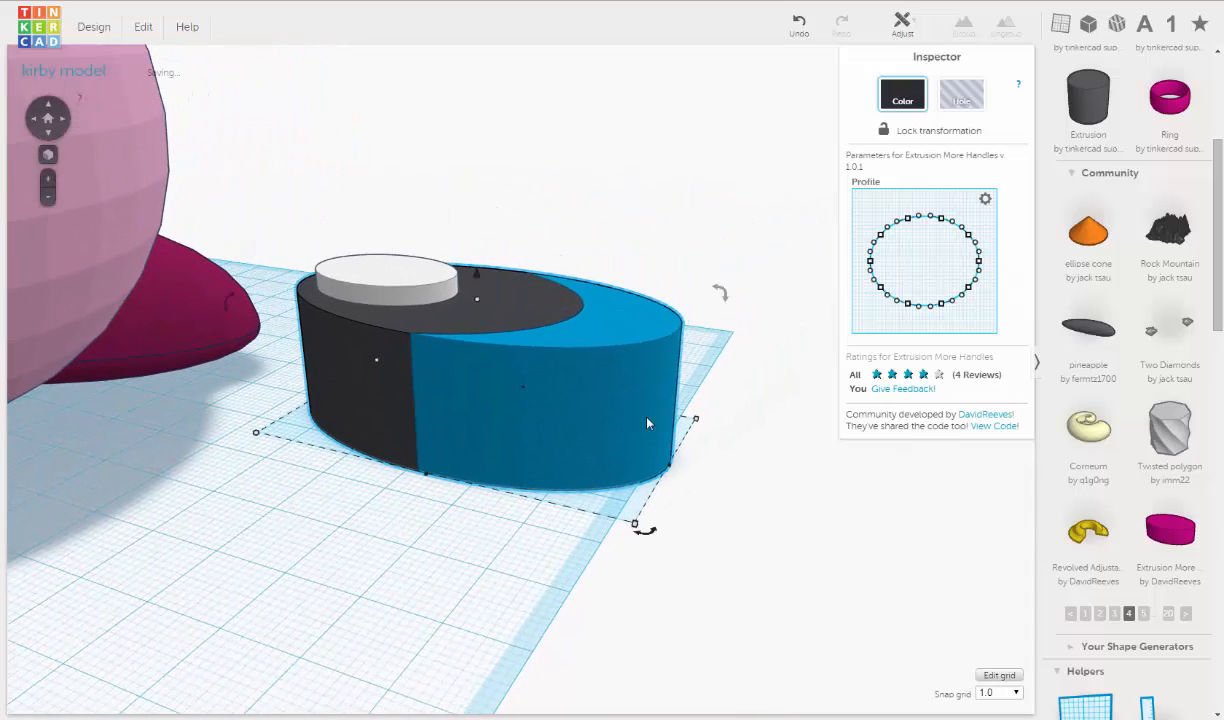
Step: Lower the white ellipse into the black ellipse, leaving only a thin layer protruding above its top surface
{"action": "left_click", "coordinate": [411, 279]}
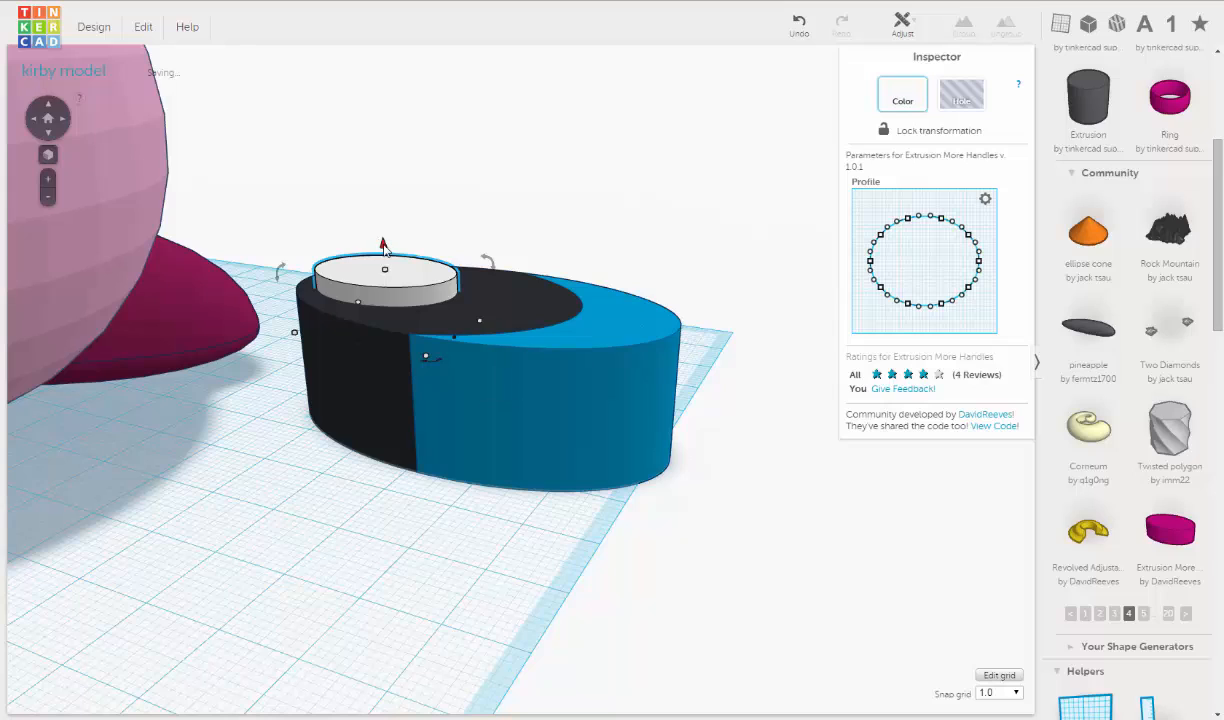
{"action": "left_click_drag", "start_coordinate": [381, 244], "coordinate": [386, 259]}
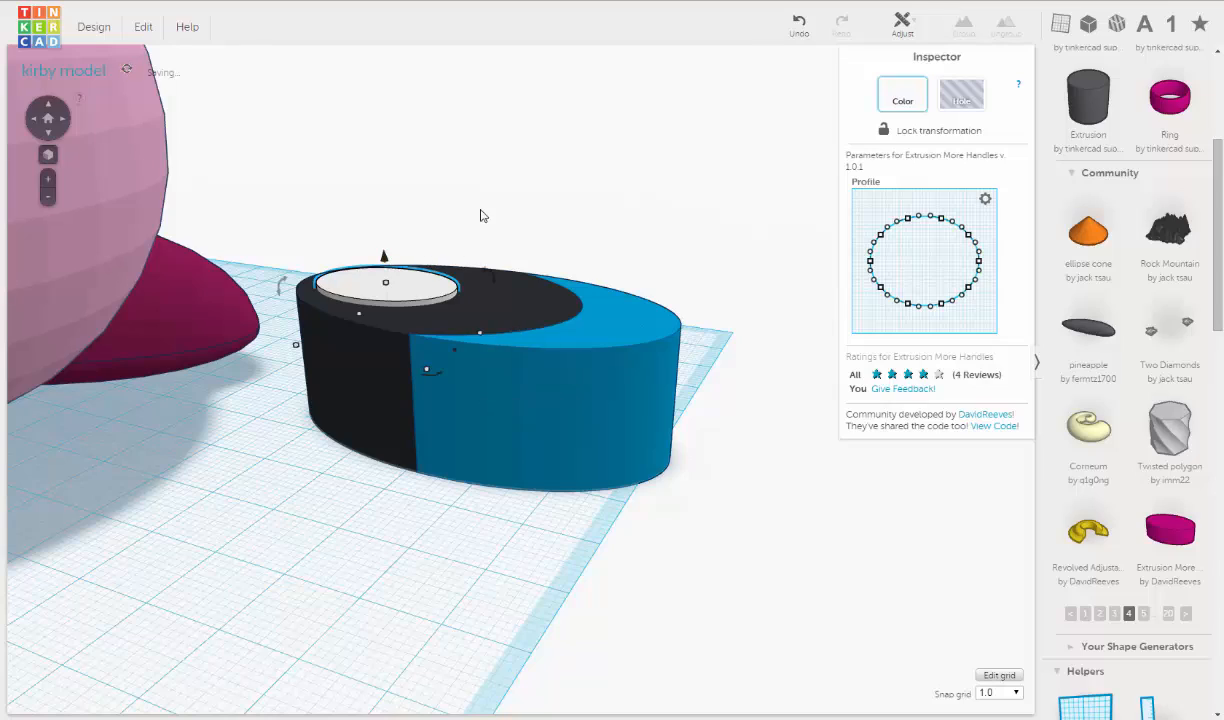
{"action": "right_click_drag", "start_coordinate": [481, 210], "coordinate": [410, 220]}
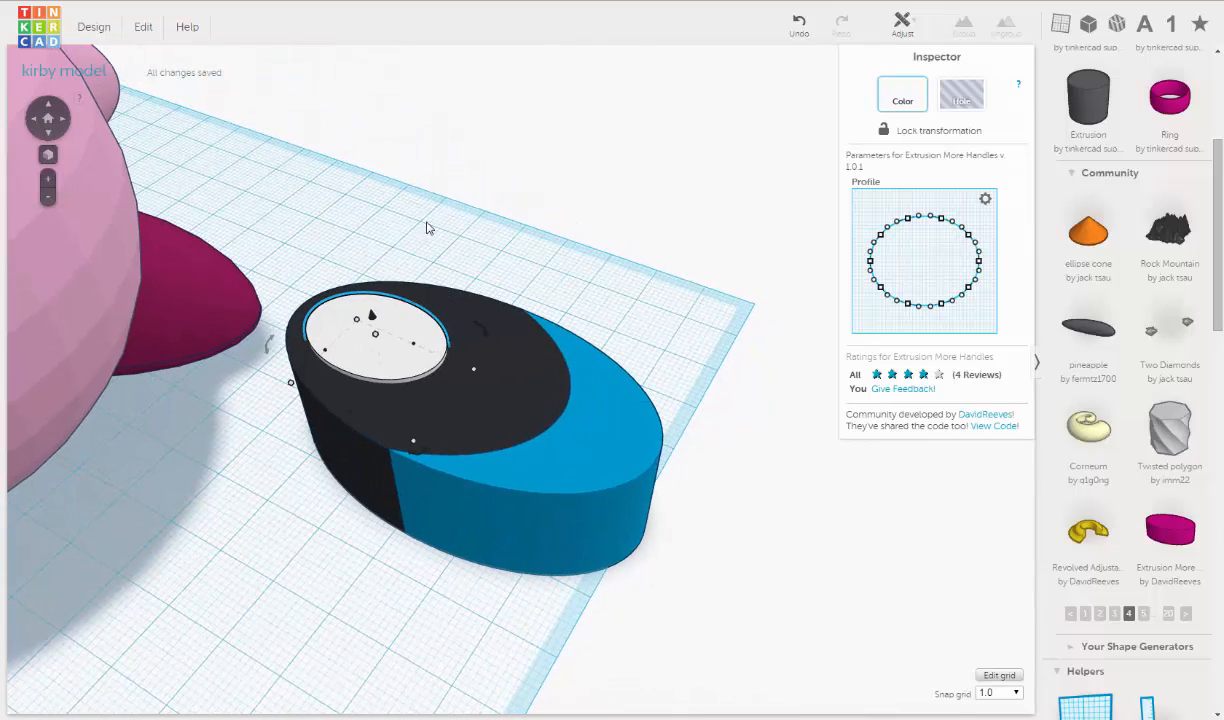
Step: Try to group the white, black and blue eye parts into one shape that preserves their original colours with Multicolor
{"action": "left_click_drag", "start_coordinate": [361, 184], "coordinate": [760, 545]}
{"action": "left_click", "coordinate": [955, 28]}
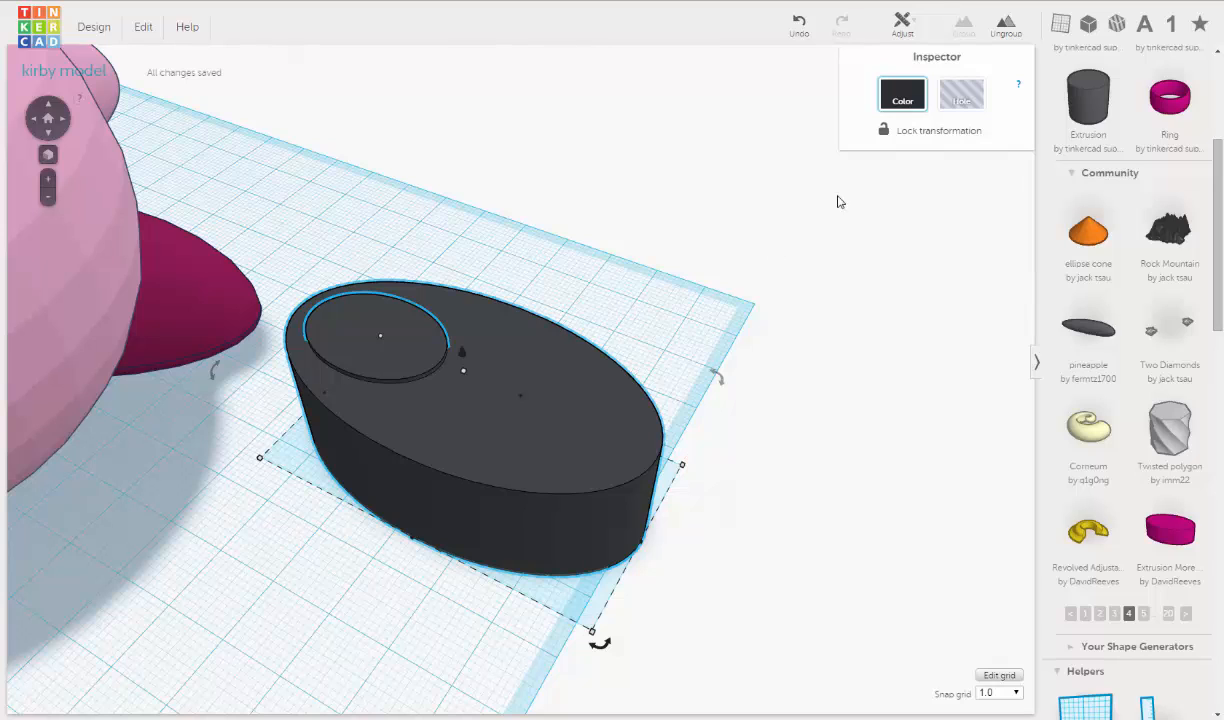
{"action": "left_click", "coordinate": [905, 100]}
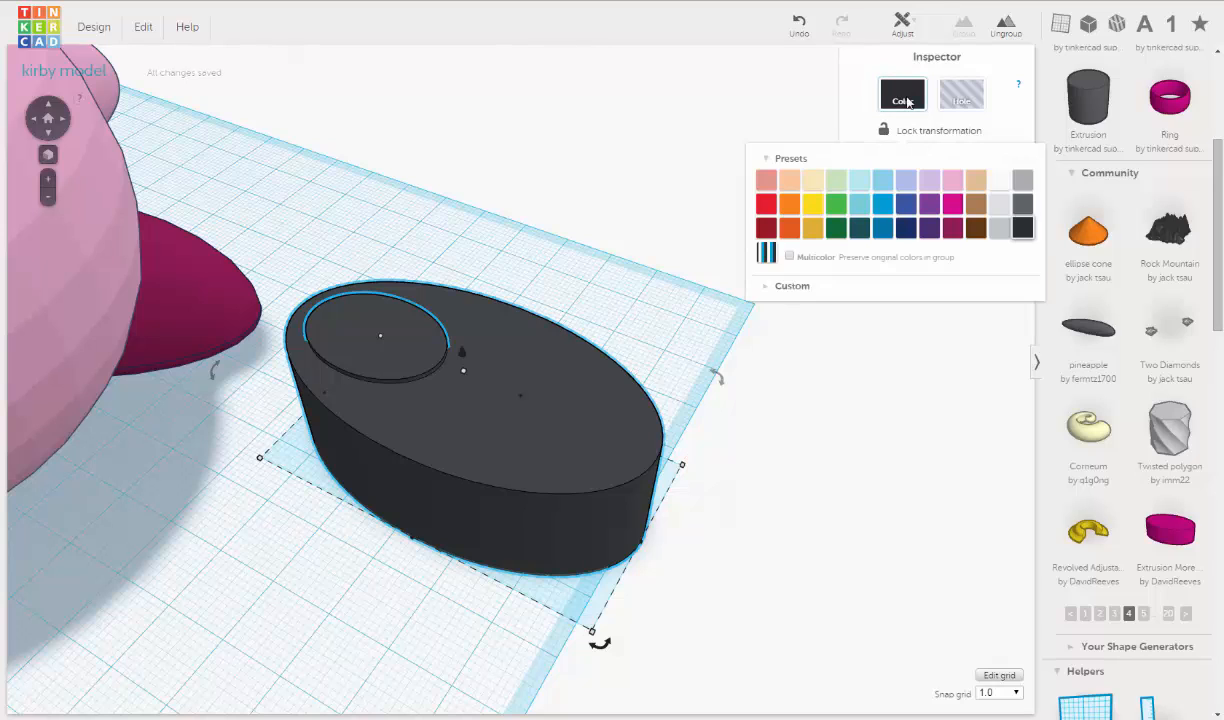
{"action": "left_click", "coordinate": [790, 257]}
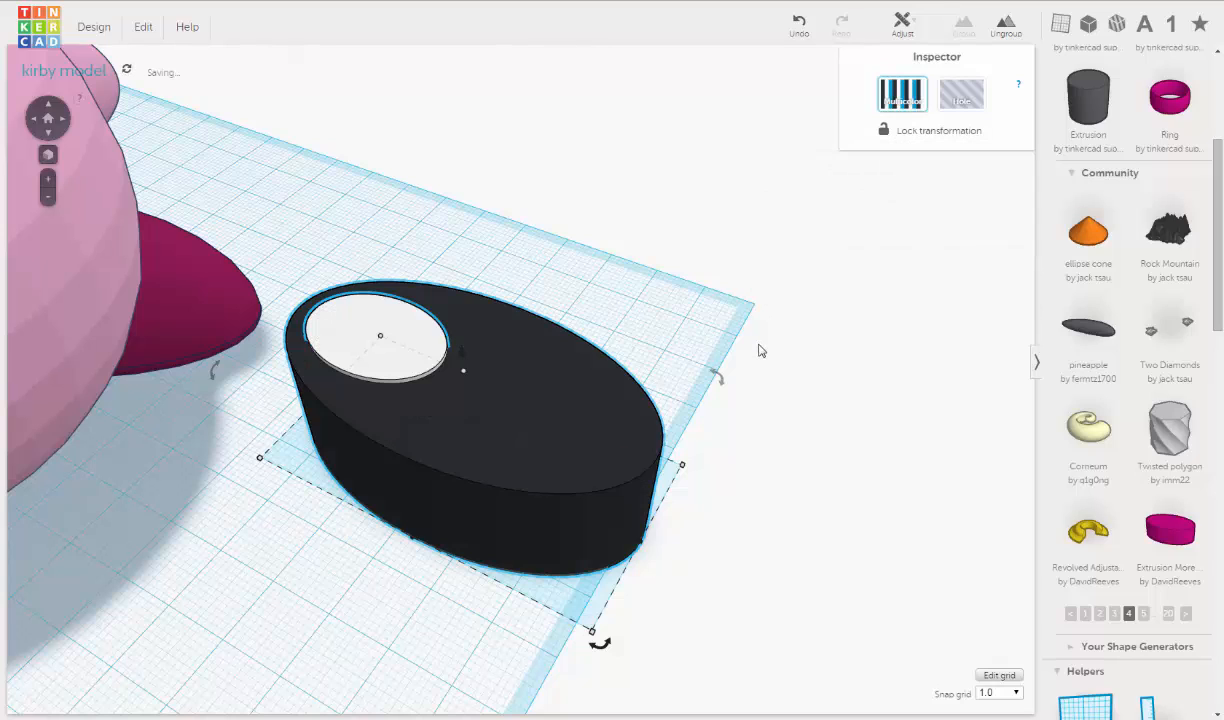
{"action": "left_click", "coordinate": [703, 413]}
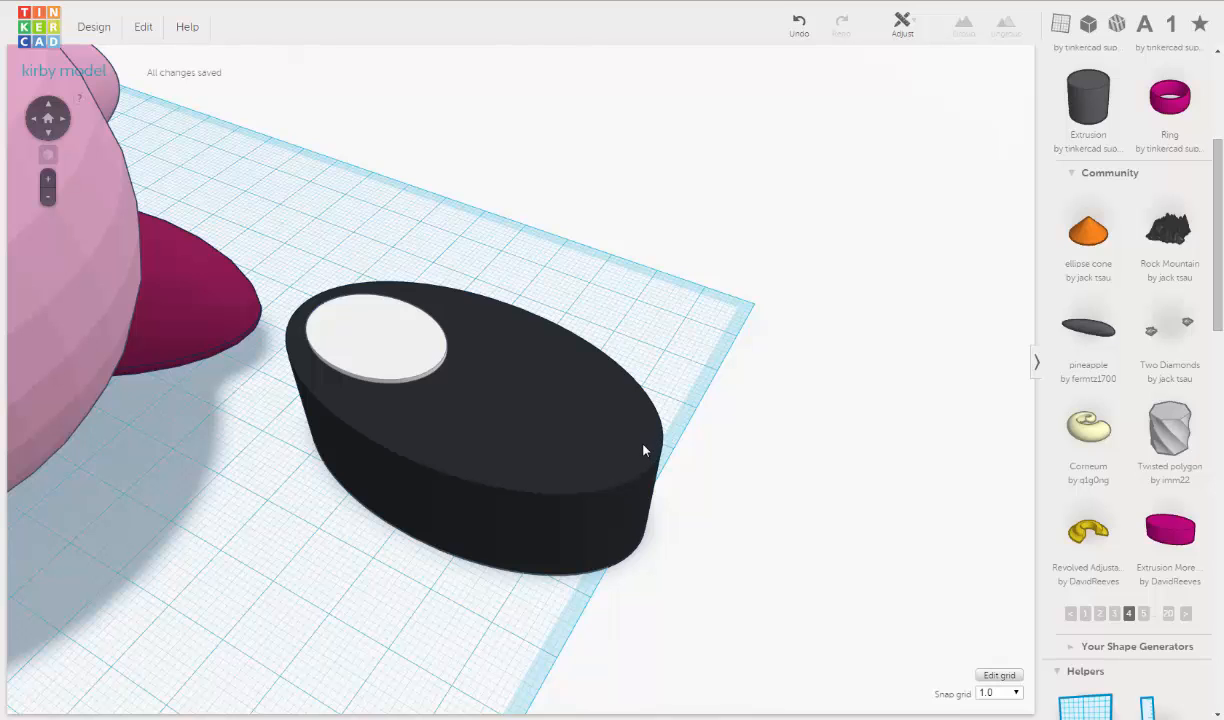
{"action": "left_click", "coordinate": [643, 451]}
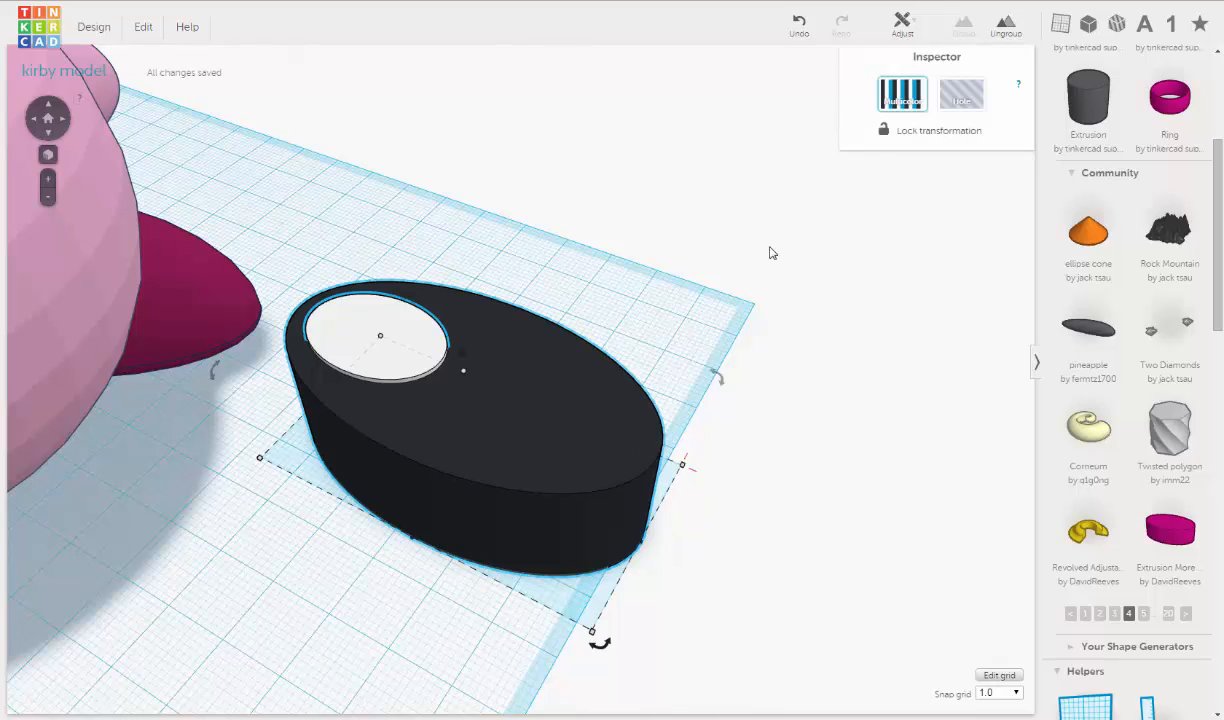
{"action": "mouse_move", "coordinate": [648, 330]}
{"action": "right_mouse_down"}
{"action": "mouse_move", "coordinate": [694, 238]}
{"action": "mouse_move", "coordinate": [667, 322]}
{"action": "right_mouse_up"}
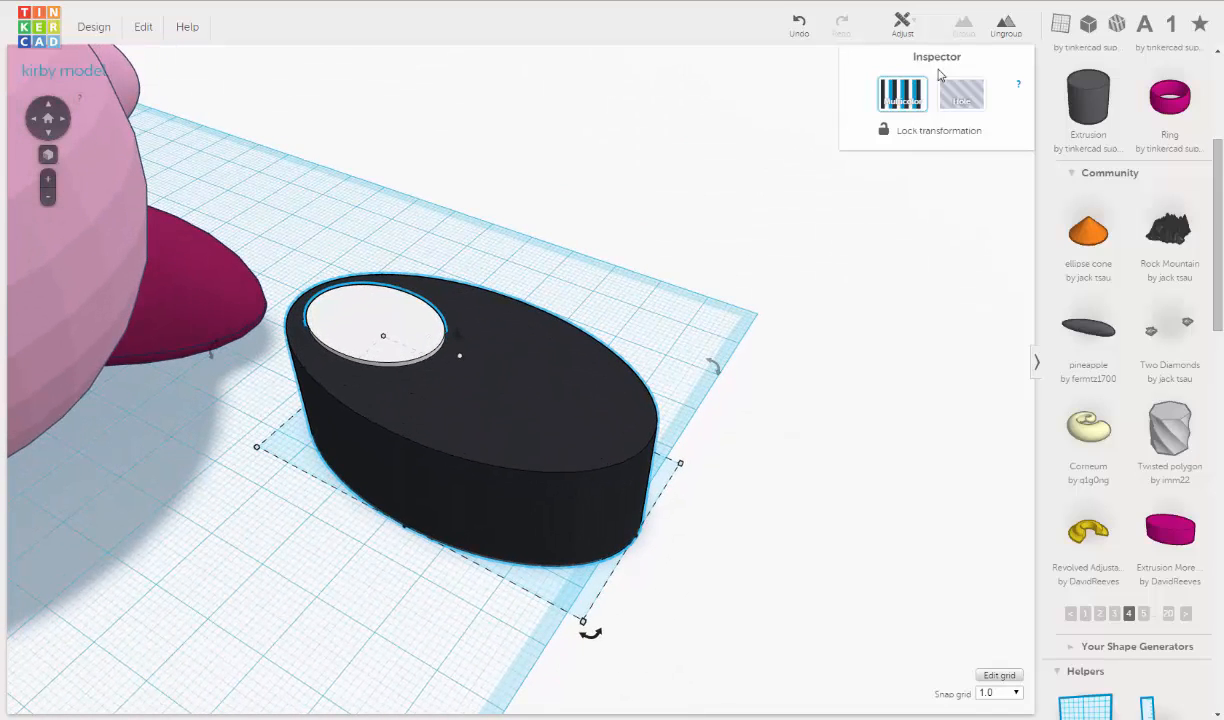
Step: Undo the Multicolor setting and the grouping of the eye parts, and check where the blue part meets the black ellipse
{"action": "left_click", "coordinate": [799, 30]}
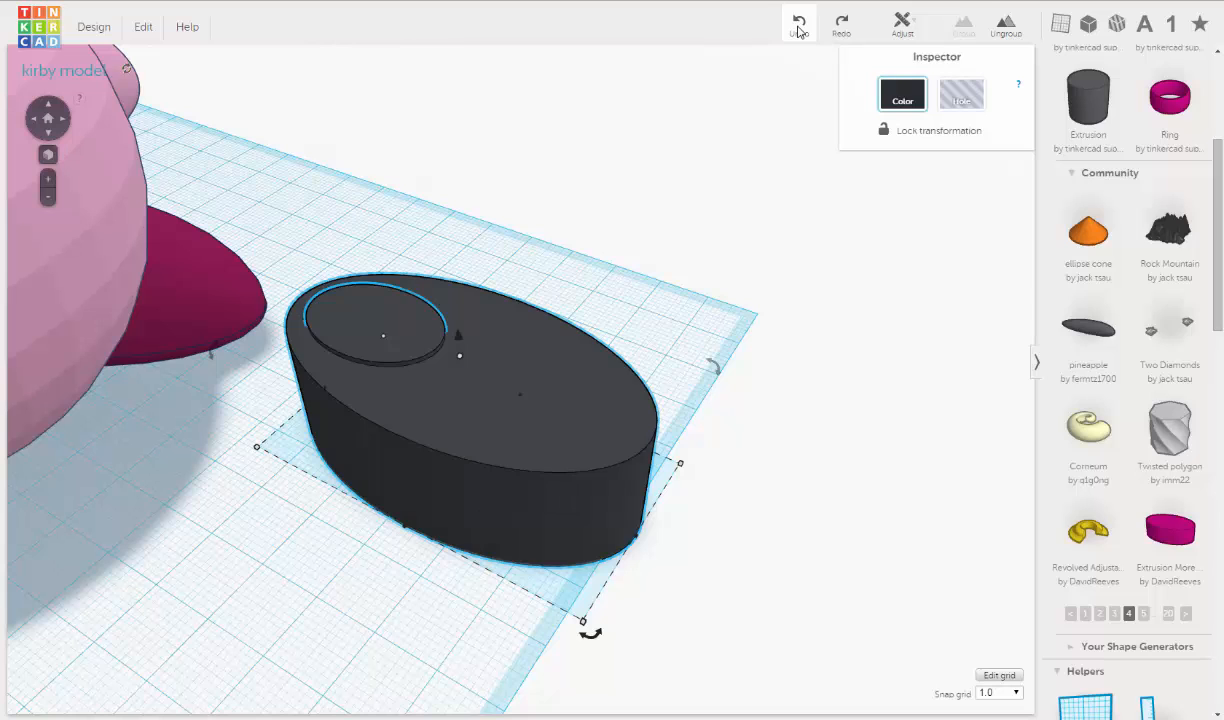
{"action": "left_click", "coordinate": [799, 30]}
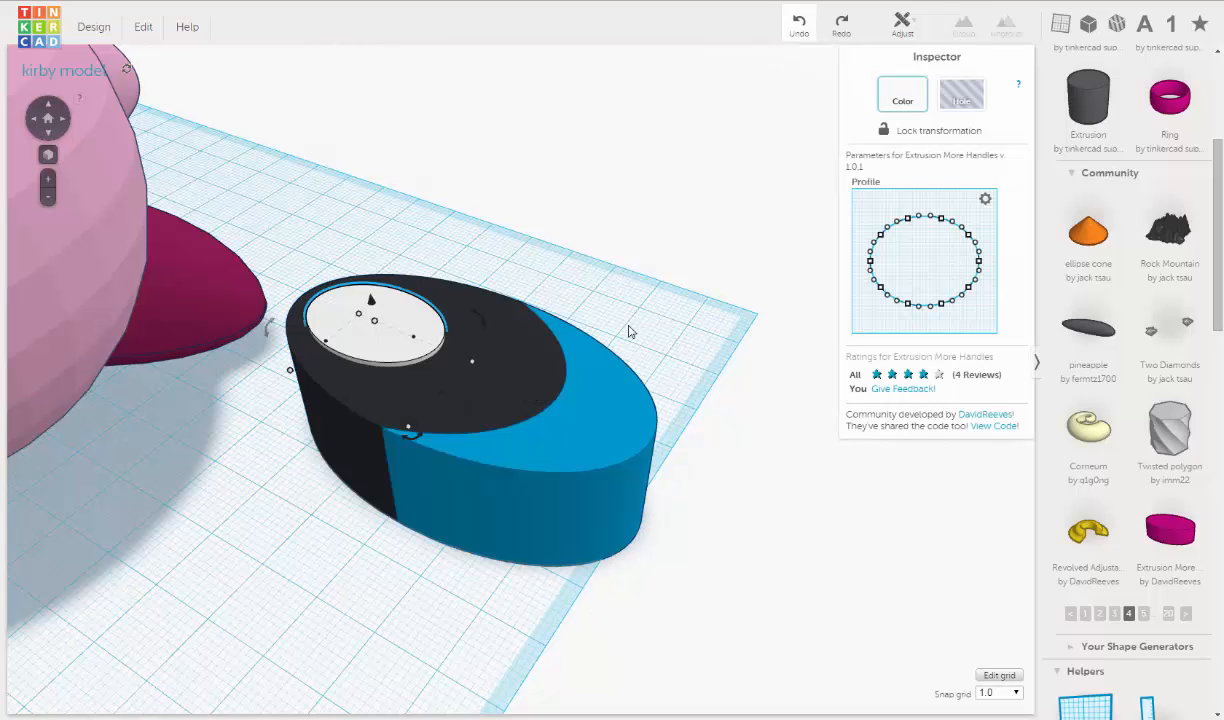
{"action": "left_click", "coordinate": [602, 377]}
{"action": "scroll", "coordinate": [511, 411], "scroll_direction": "up", "scroll_amount": 3}
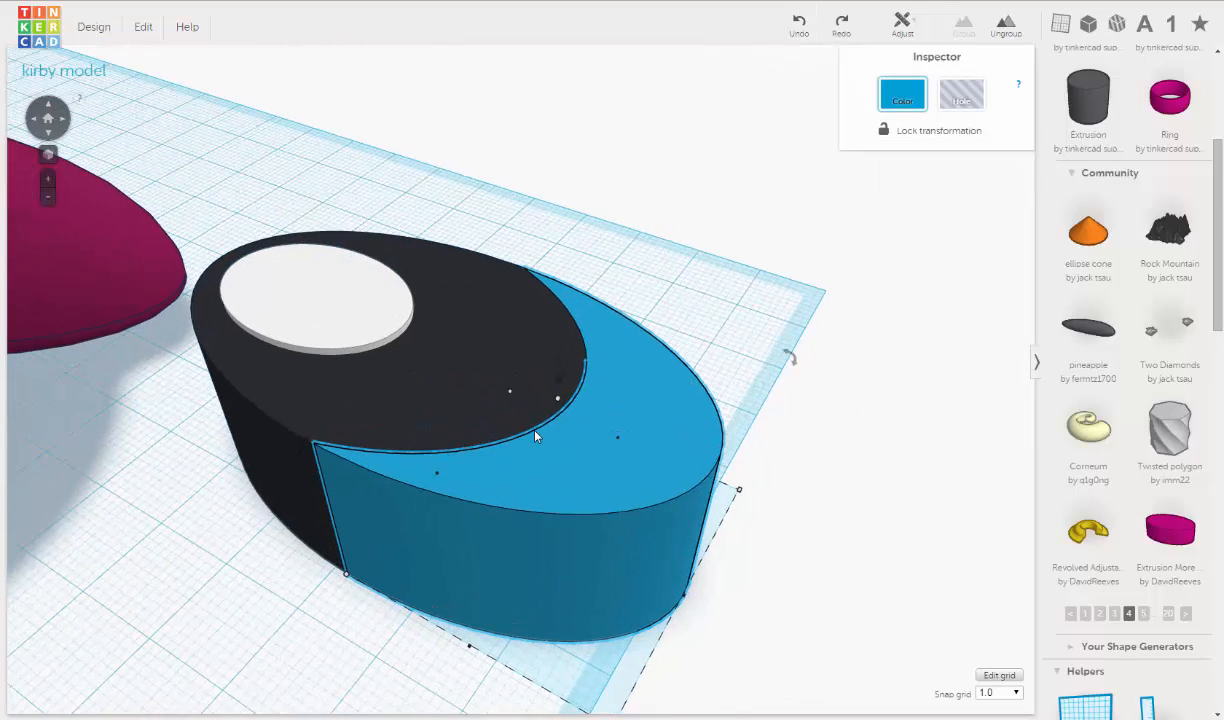
{"action": "right_click_drag", "start_coordinate": [645, 385], "coordinate": [518, 295]}
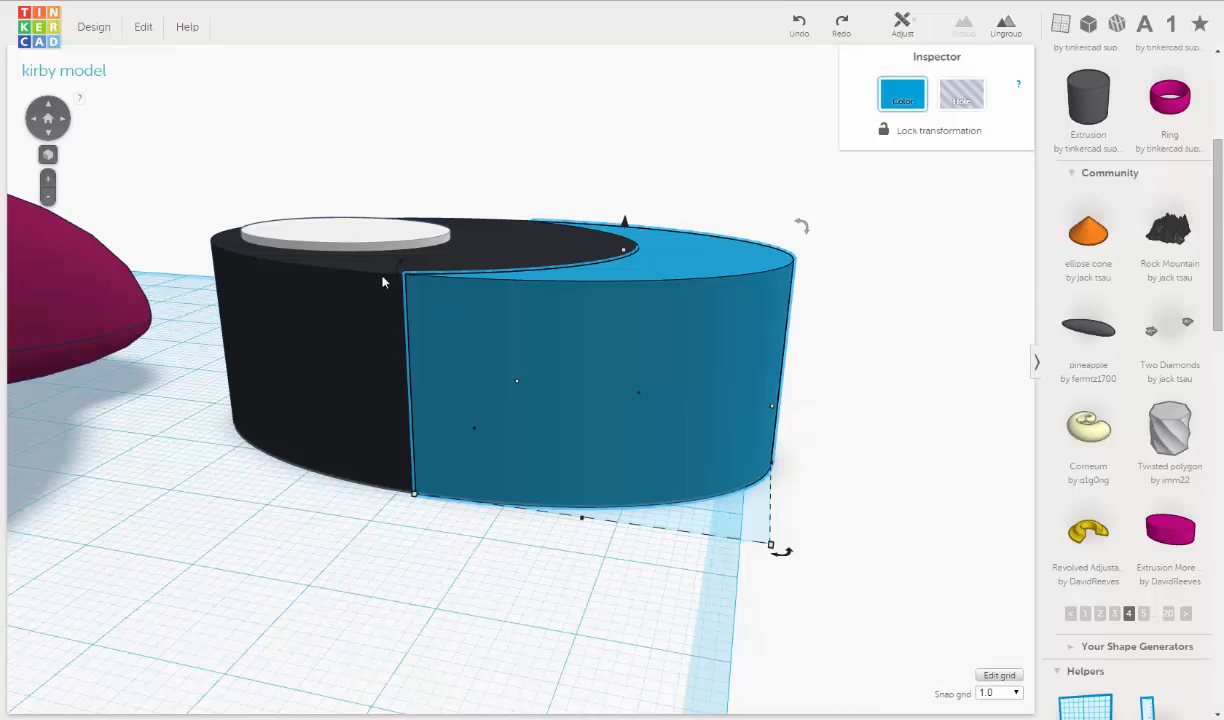
{"action": "scroll", "coordinate": [635, 265], "scroll_direction": "up", "scroll_amount": 5}
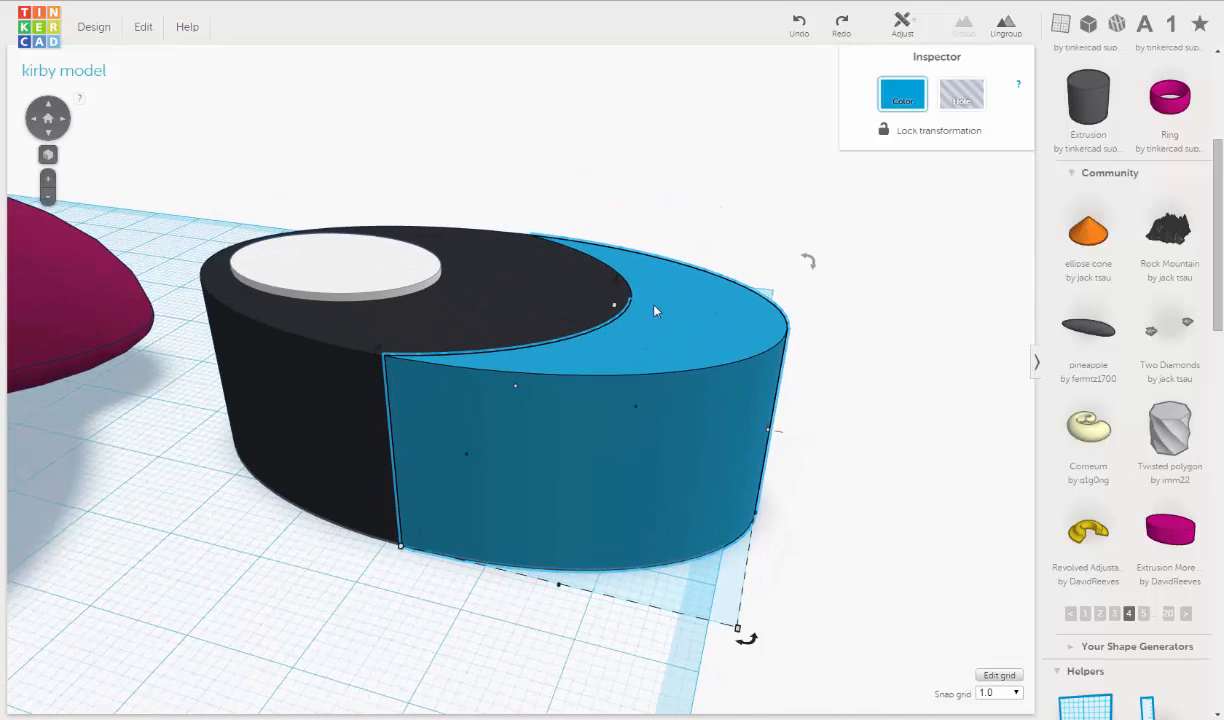
{"action": "scroll", "coordinate": [655, 311], "scroll_direction": "down", "scroll_amount": 3}
Step: Try copying the black ellipse and turning it into a hole
{"action": "left_click", "coordinate": [742, 361]}
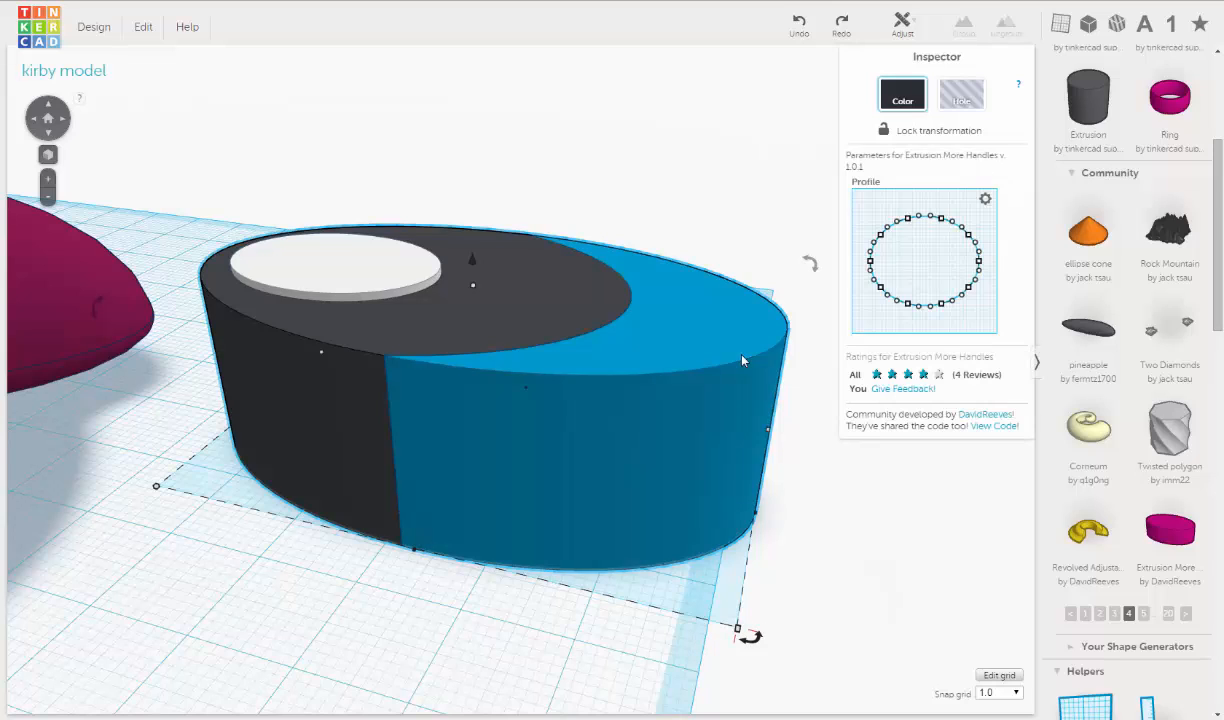
{"action": "left_click", "coordinate": [143, 35]}
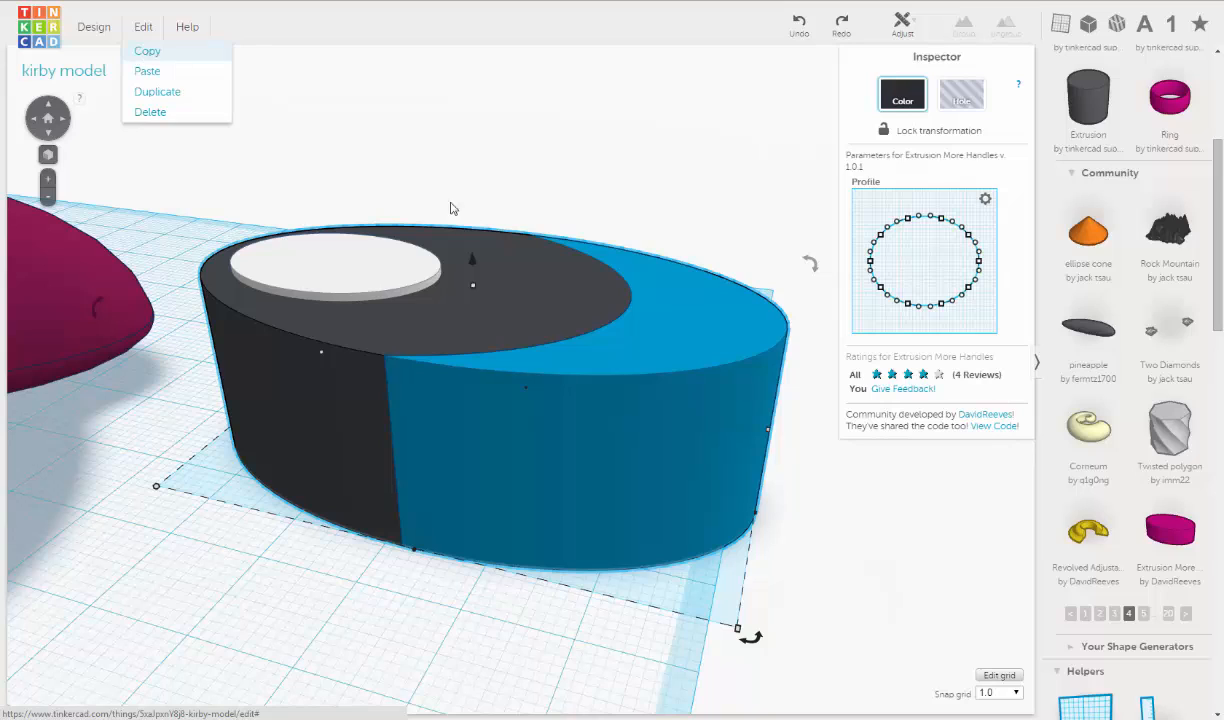
{"action": "left_click", "coordinate": [147, 51]}
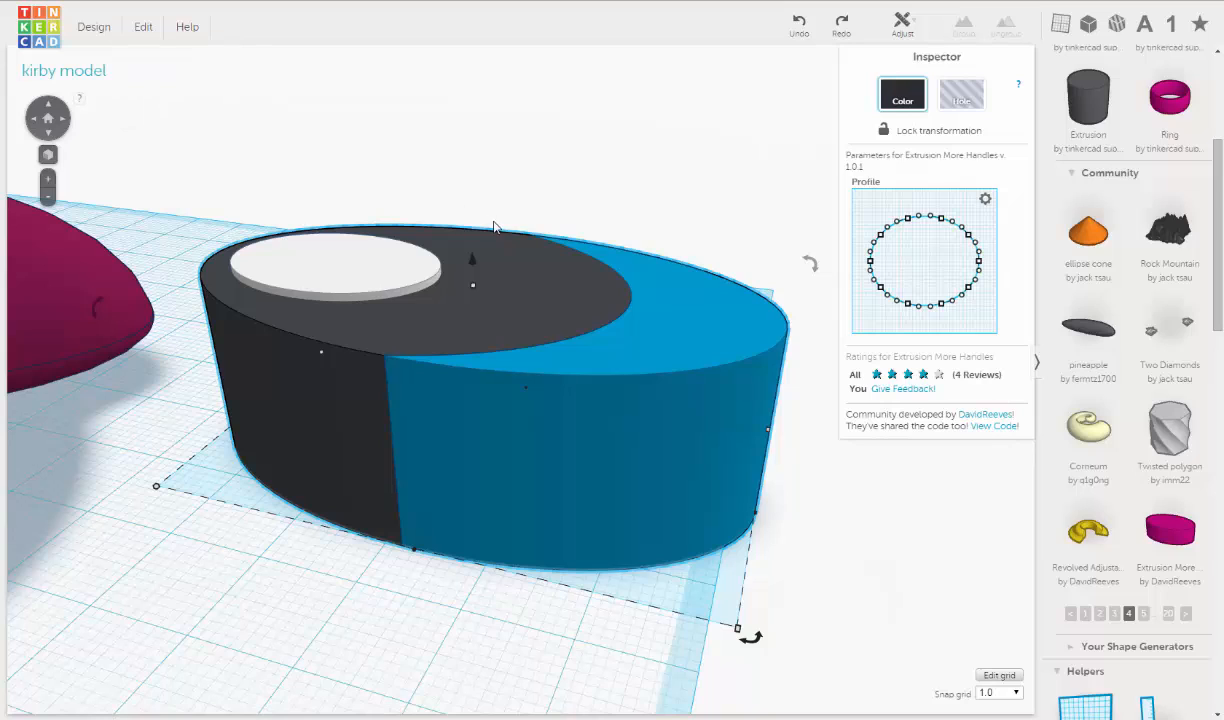
{"action": "left_click", "coordinate": [968, 98]}
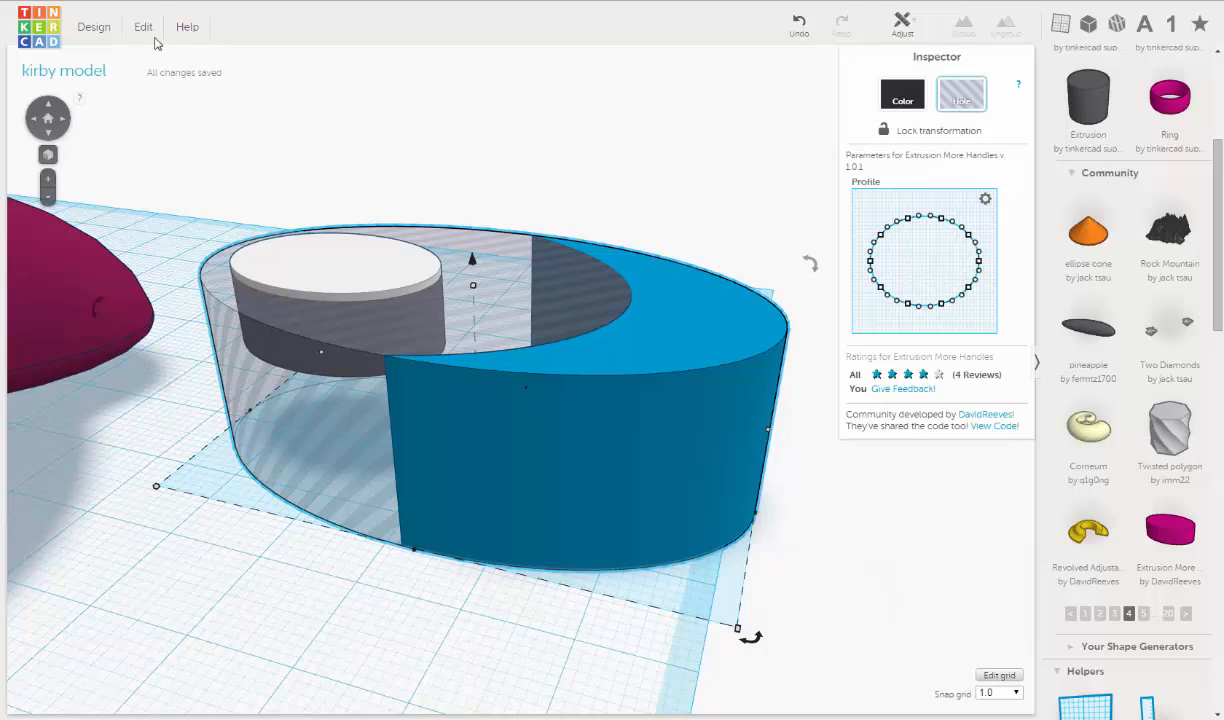
Step: Undo the hole conversion of the black ellipse, stepping through the history to the state with the white ellipse sunk into it
{"action": "left_click", "coordinate": [799, 24]}
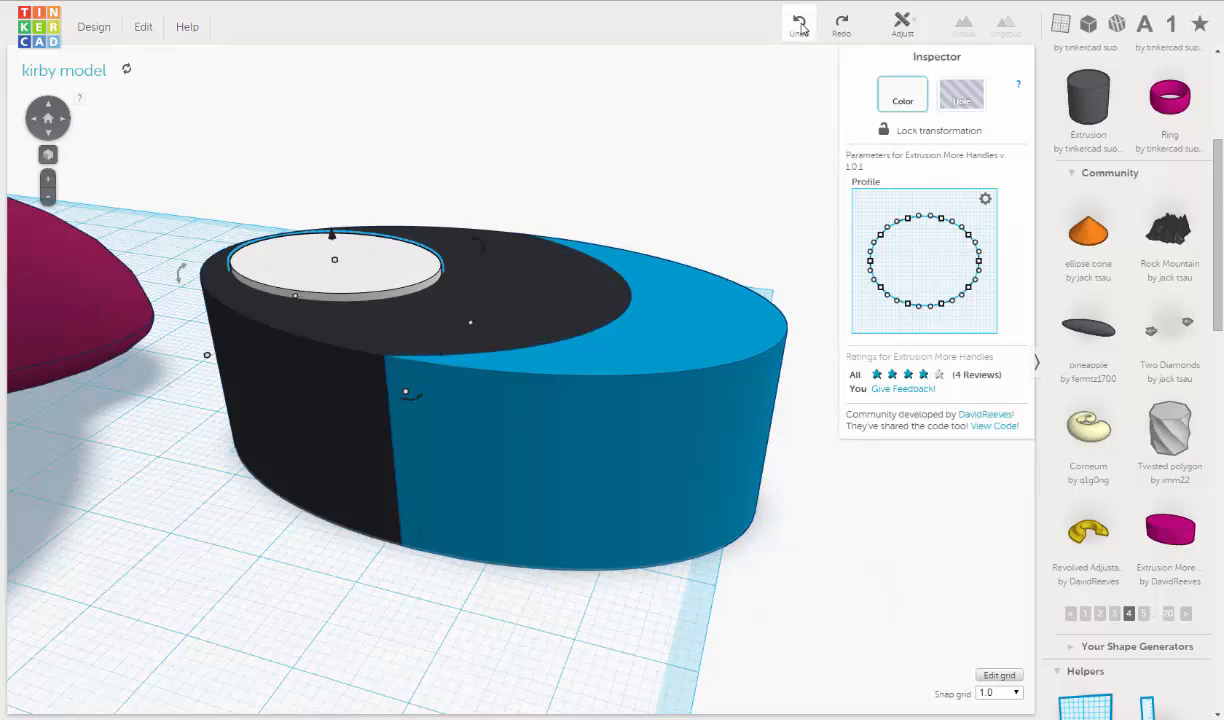
{"action": "left_click", "coordinate": [799, 24]}
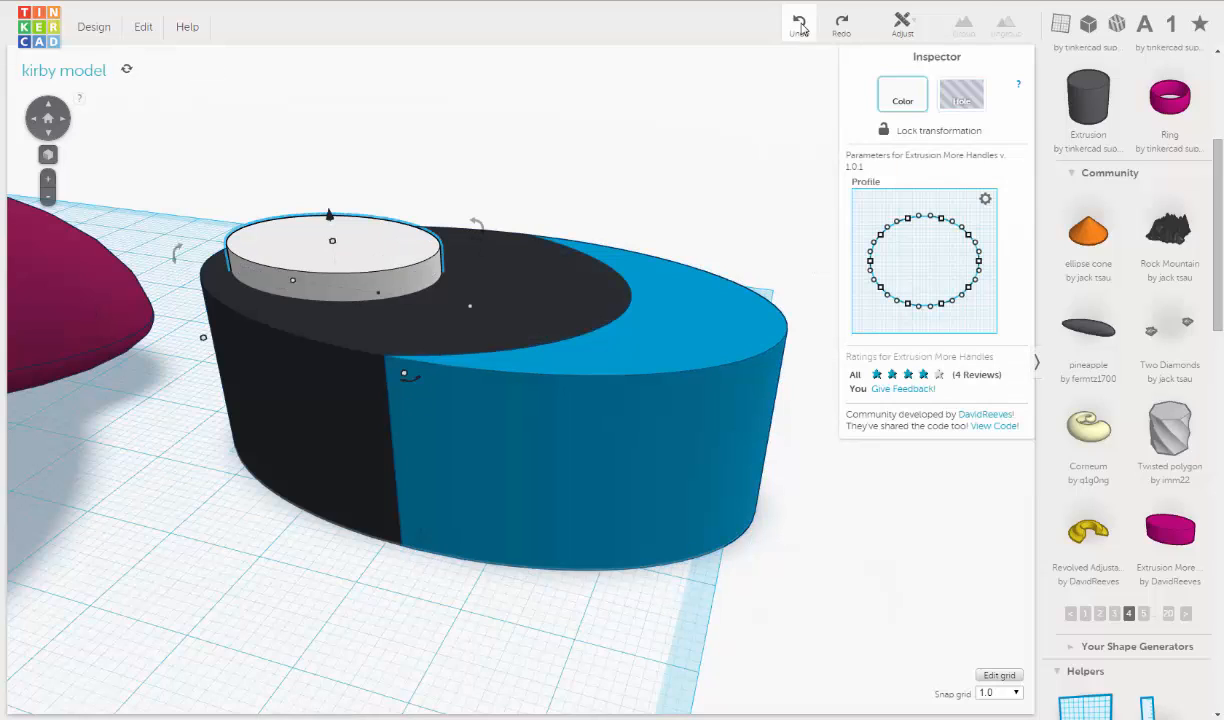
{"action": "left_click", "coordinate": [800, 26]}
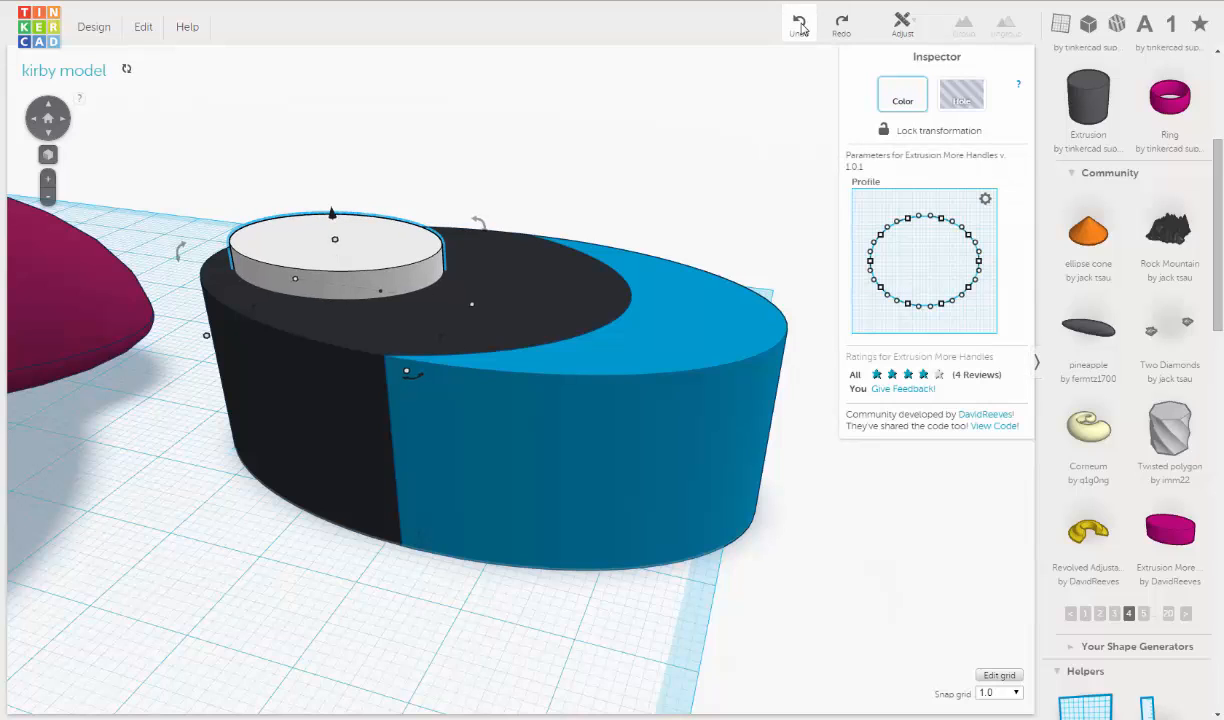
{"action": "left_click", "coordinate": [841, 25]}
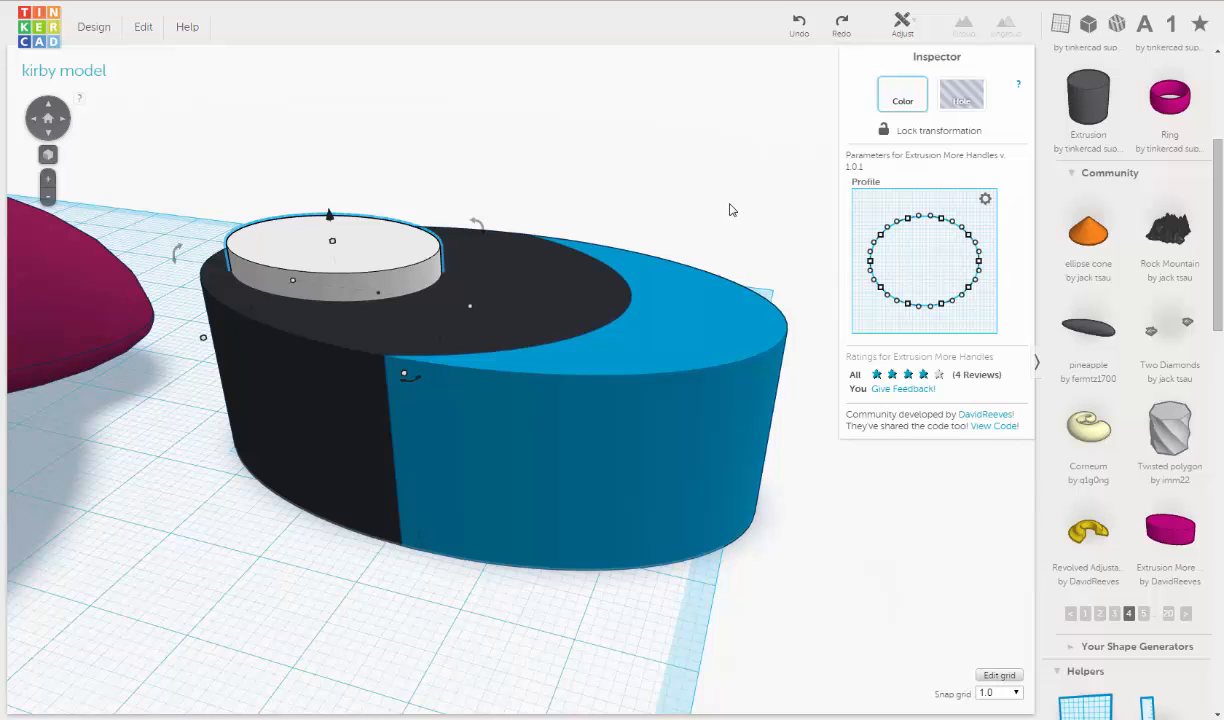
{"action": "right_click_drag", "start_coordinate": [688, 308], "coordinate": [664, 350]}
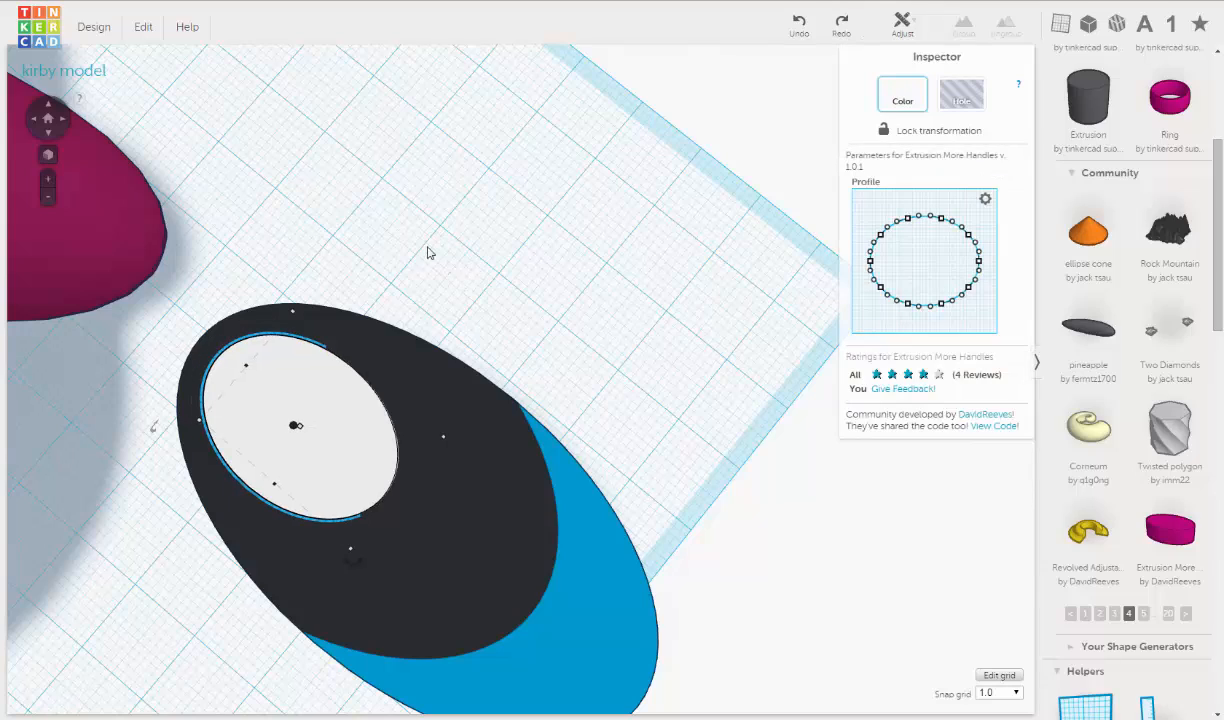
{"action": "right_click_drag", "start_coordinate": [429, 251], "coordinate": [364, 243]}
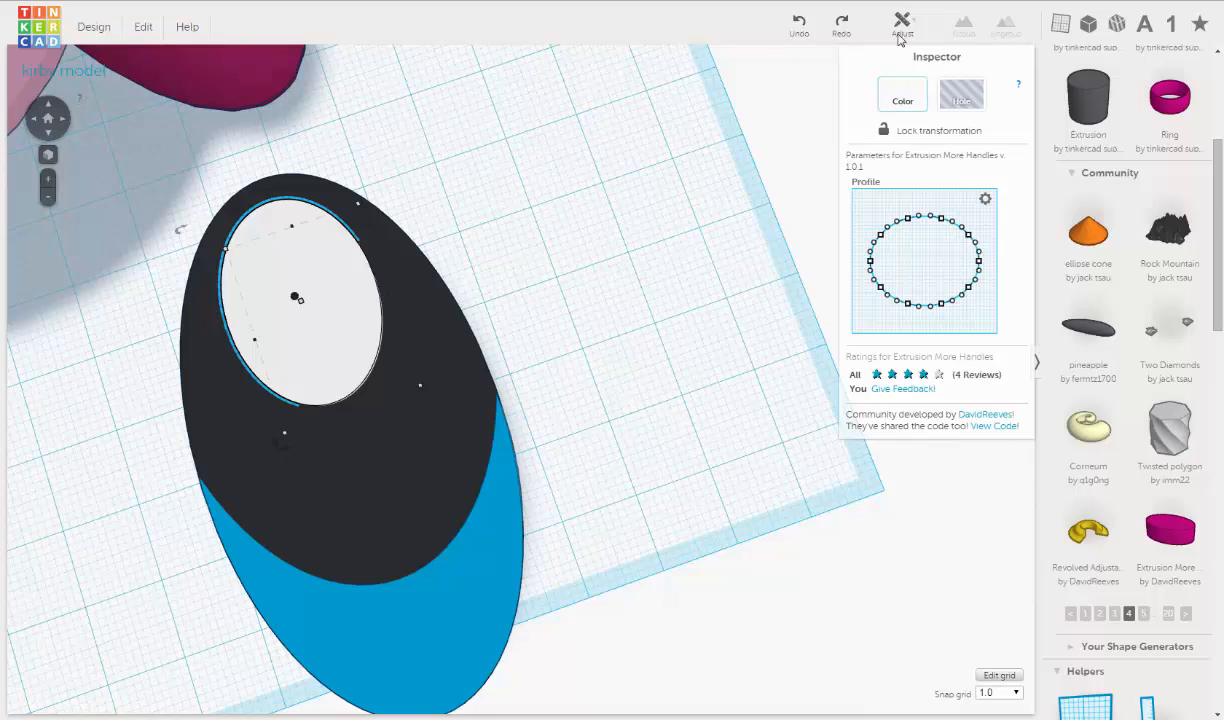
{"action": "left_click", "coordinate": [842, 24]}
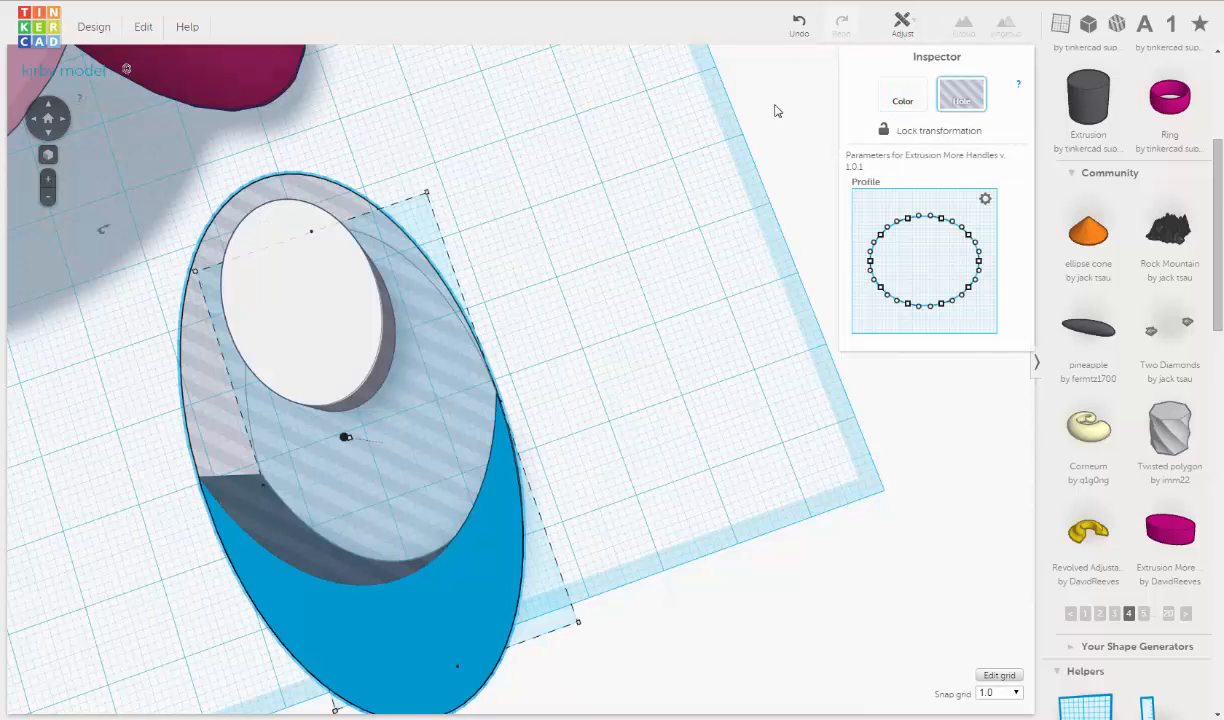
{"action": "right_click_drag", "start_coordinate": [519, 328], "coordinate": [668, 271]}
{"action": "key", "text": "ctrl+z"}
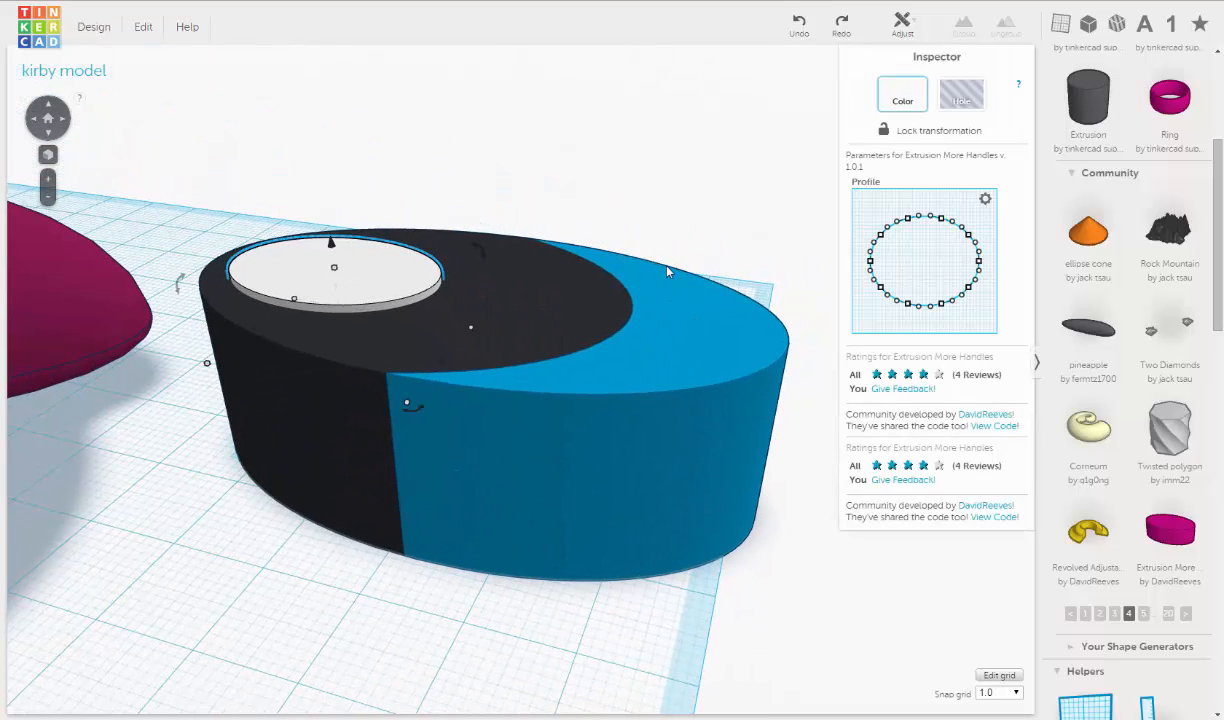
Step: Duplicate the blue crescent, turn the copy into a hole, and group it with the black ellipse to cut away their overlap
{"action": "left_click", "coordinate": [745, 460]}
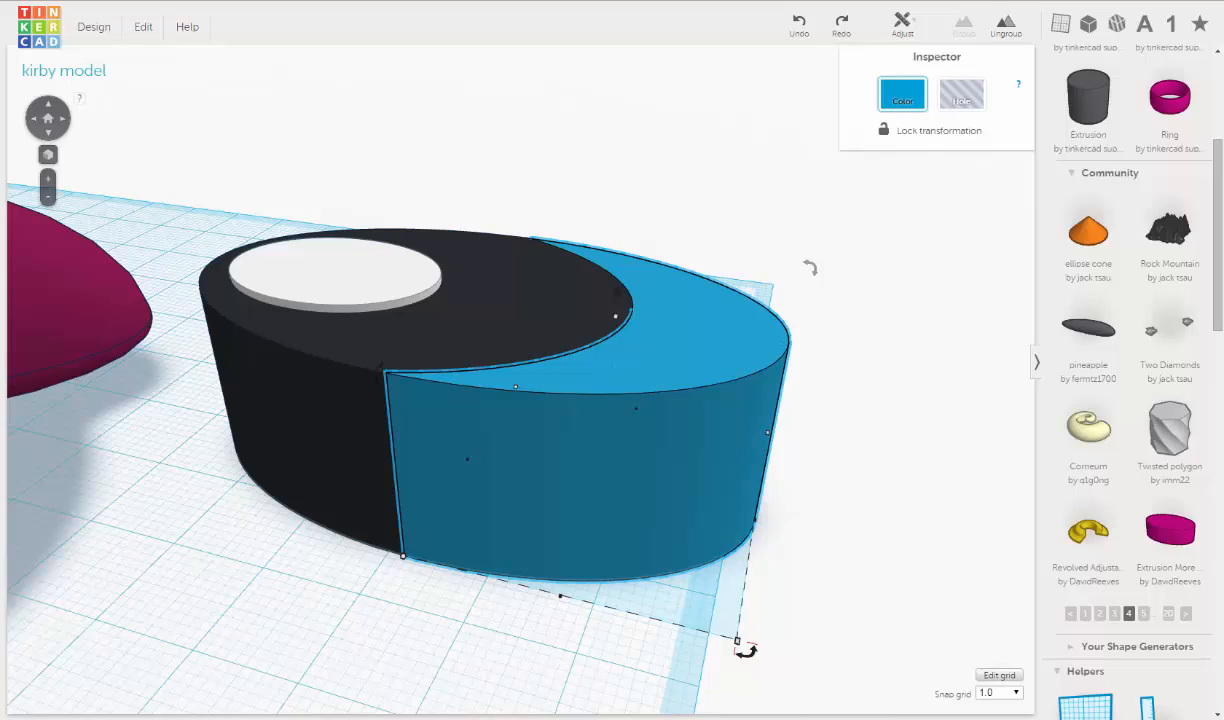
{"action": "left_click", "coordinate": [145, 30]}
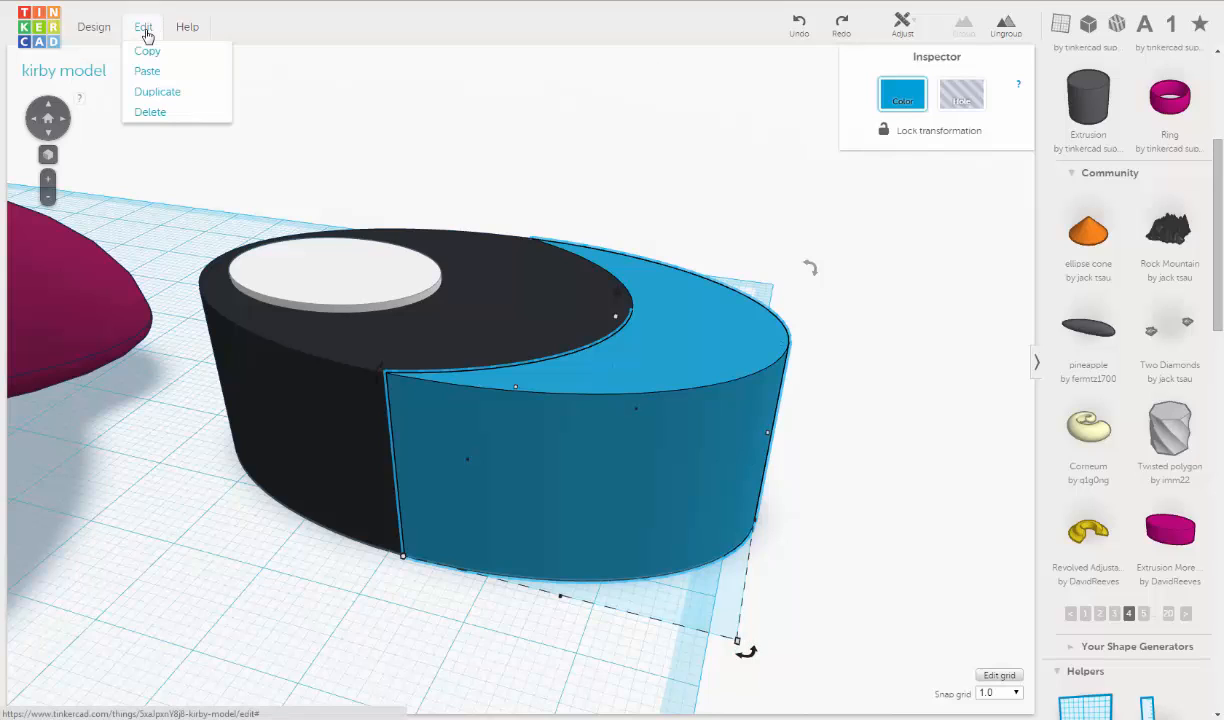
{"action": "left_click", "coordinate": [152, 92]}
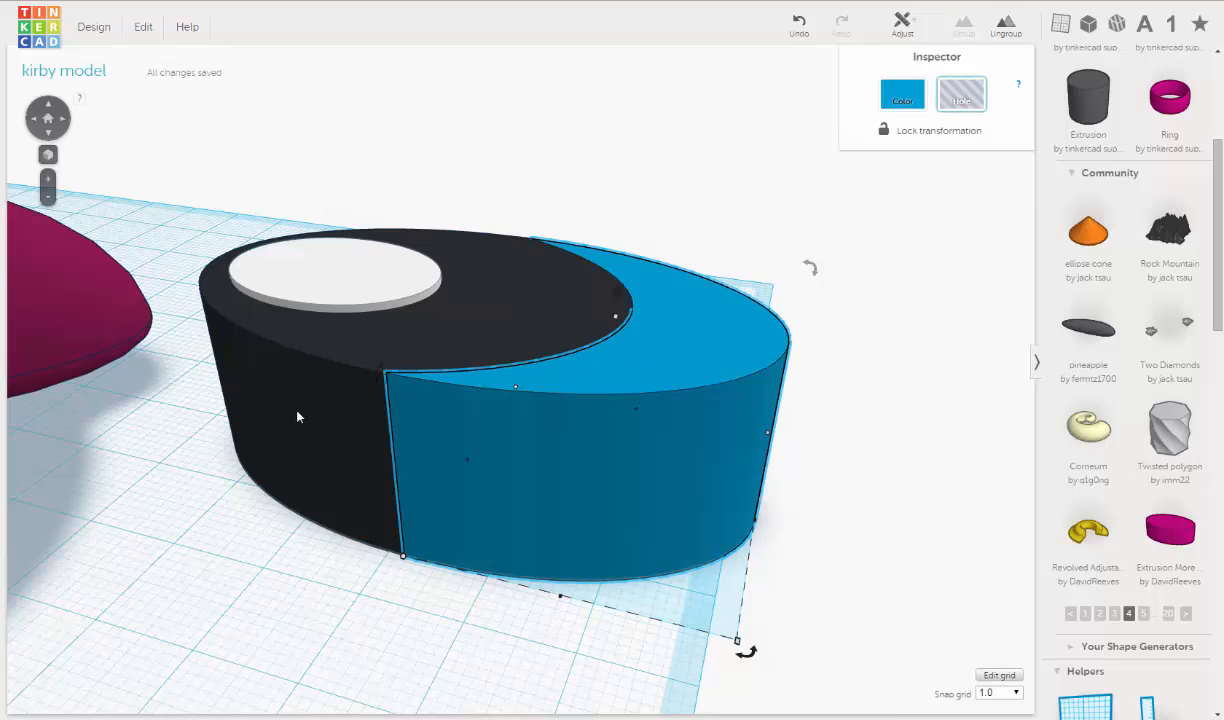
{"action": "left_click", "coordinate": [323, 401], "text": "shift"}
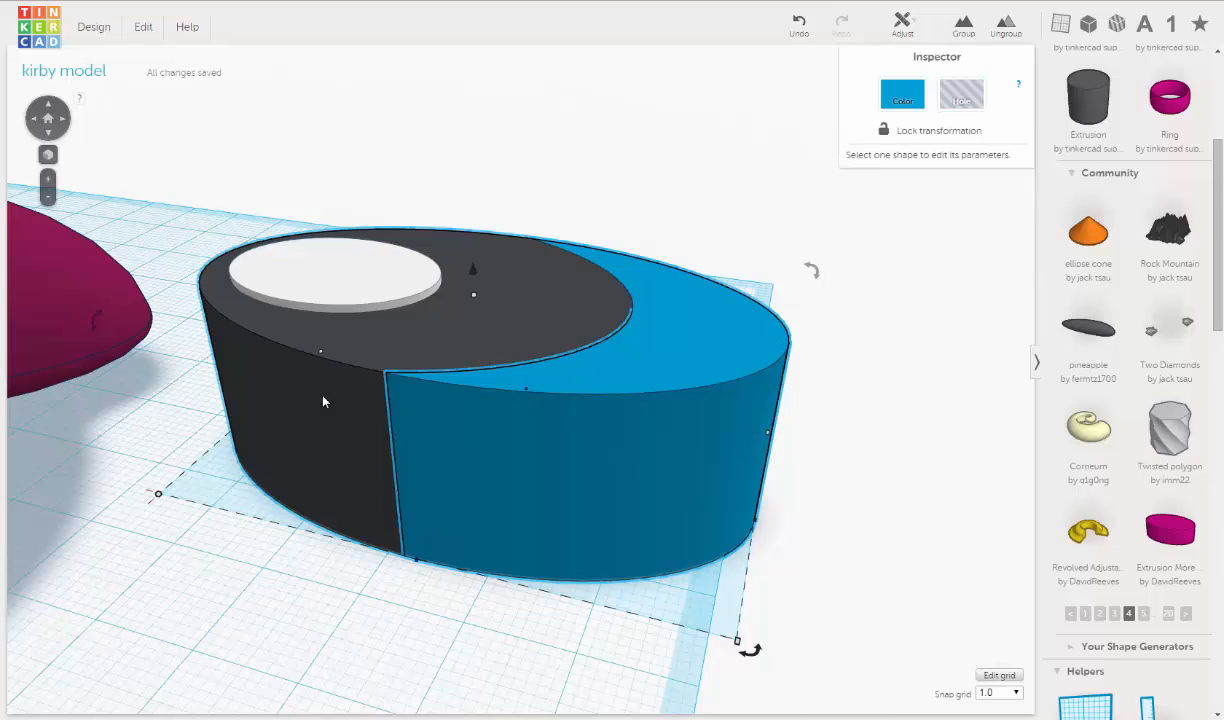
{"action": "left_click", "coordinate": [963, 28]}
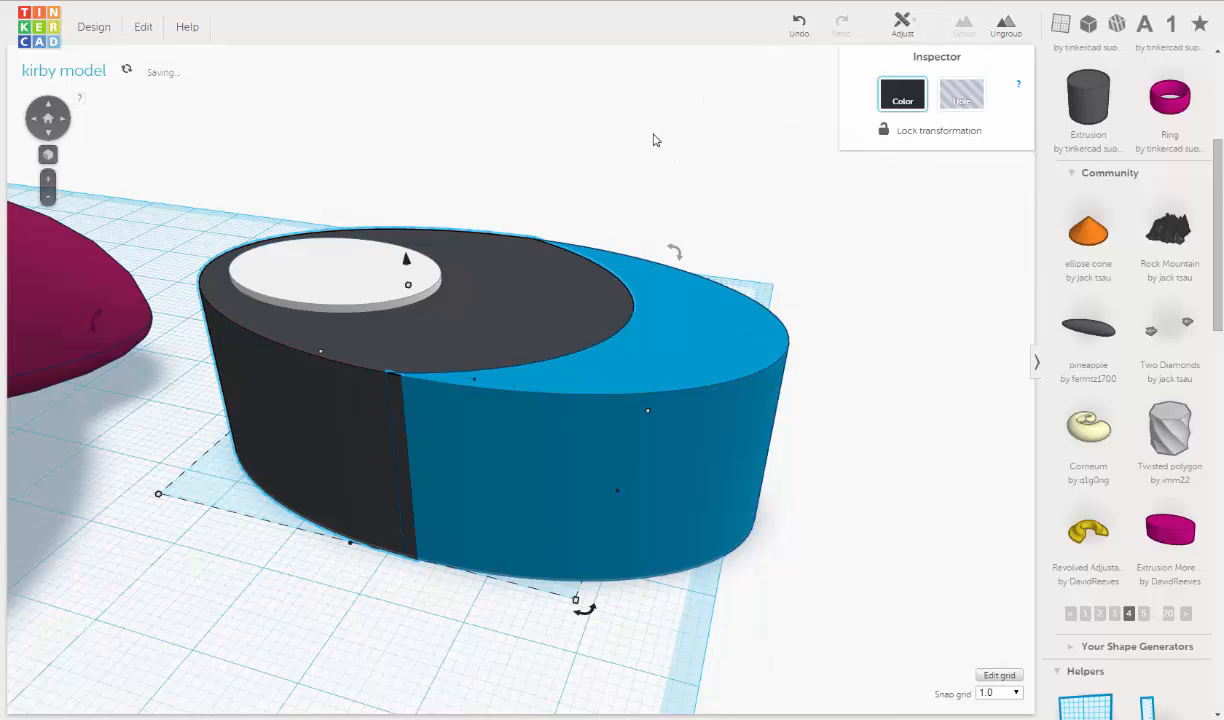
{"action": "right_click_drag", "start_coordinate": [280, 540], "coordinate": [390, 460]}
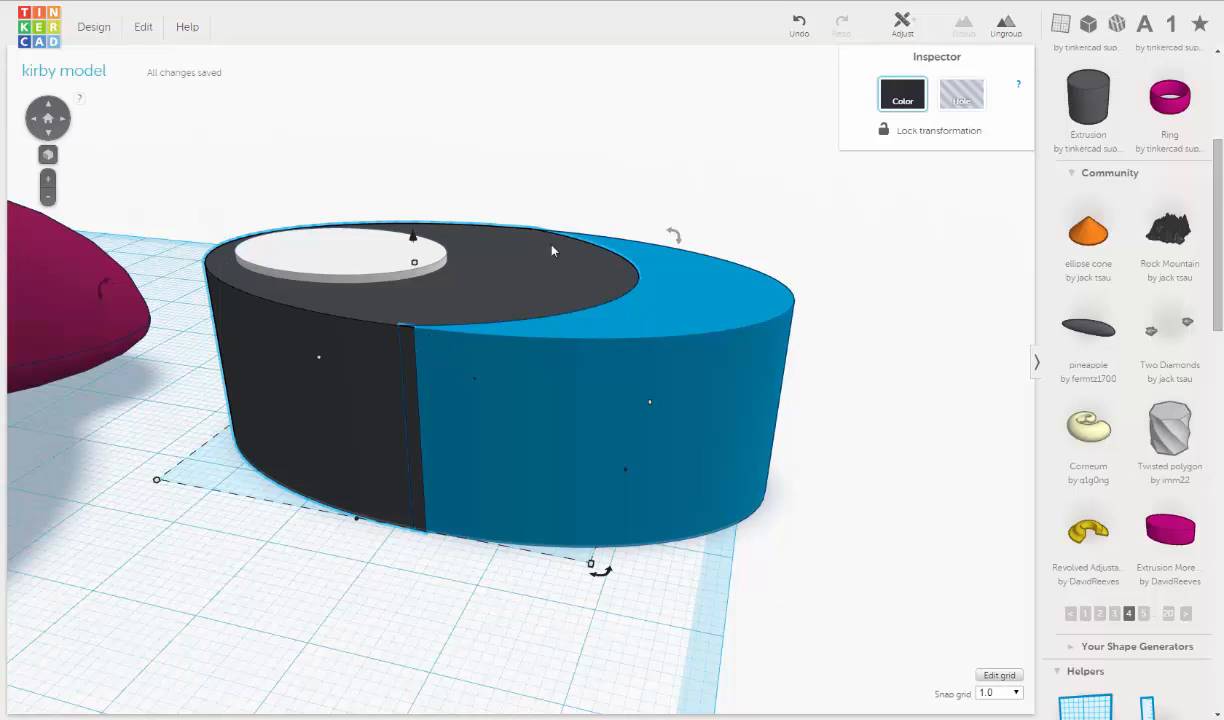
{"action": "right_click_drag", "start_coordinate": [590, 204], "coordinate": [531, 383]}
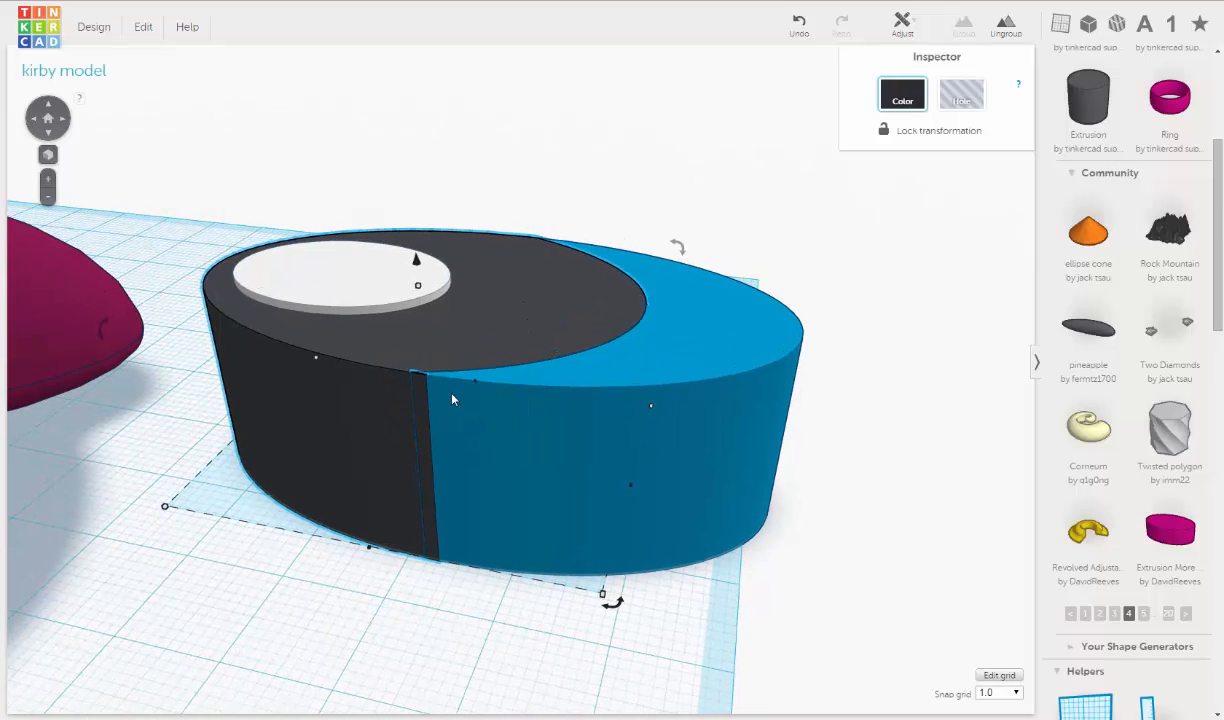
Step: Group the white ellipse, the cut black part and the blue crescent into one eye shape
{"action": "left_click", "coordinate": [320, 545]}
{"action": "right_click_drag", "start_coordinate": [400, 565], "coordinate": [328, 155]}
{"action": "left_click_drag", "start_coordinate": [328, 147], "coordinate": [567, 398]}
{"action": "left_click_drag", "start_coordinate": [690, 543], "coordinate": [710, 581]}
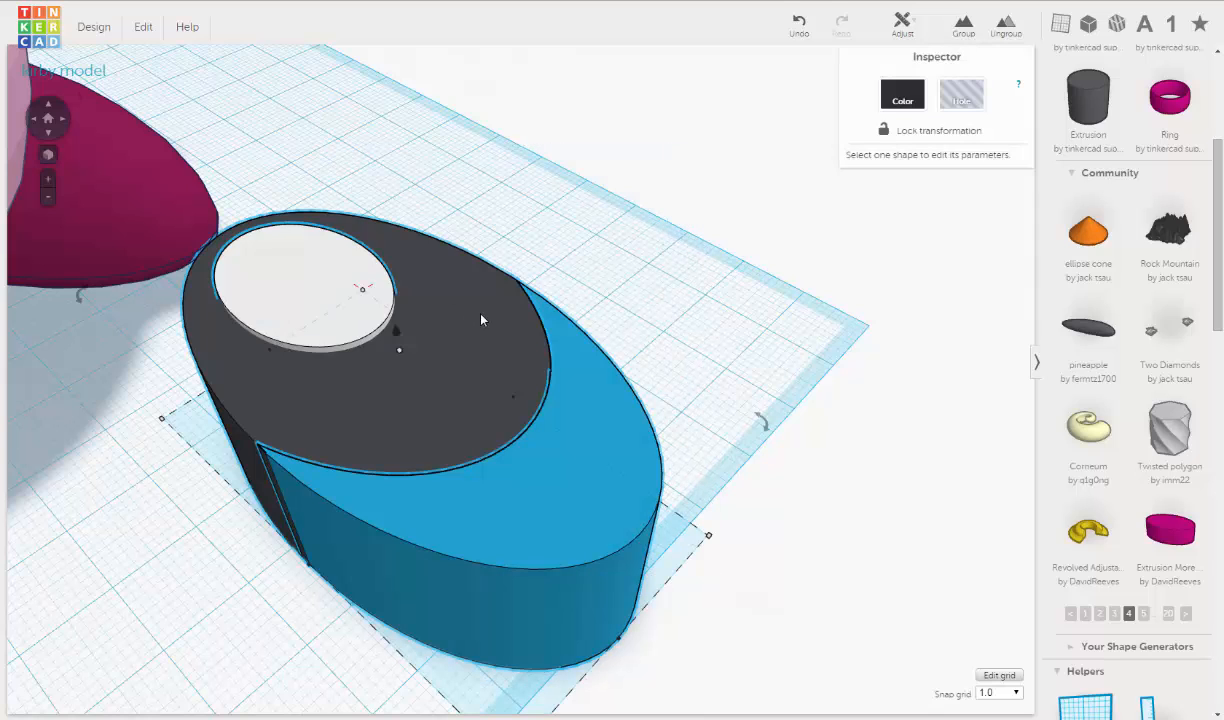
{"action": "right_click_drag", "start_coordinate": [640, 155], "coordinate": [653, 150]}
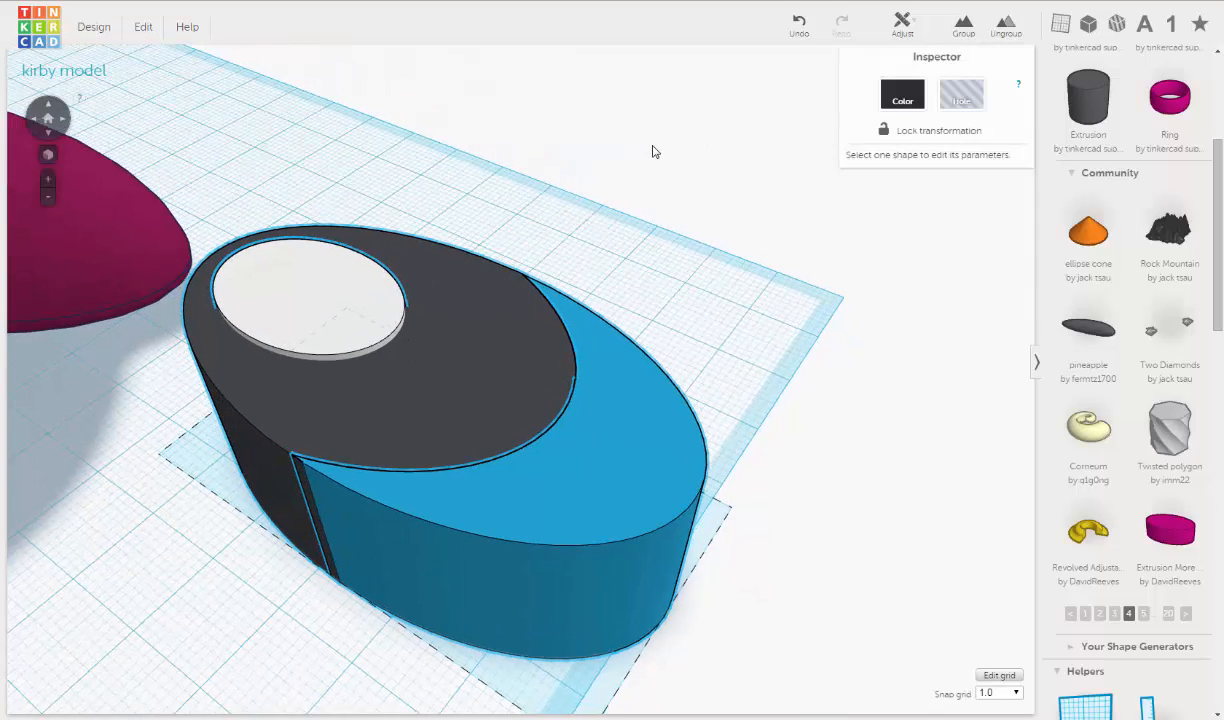
{"action": "left_click", "coordinate": [963, 30]}
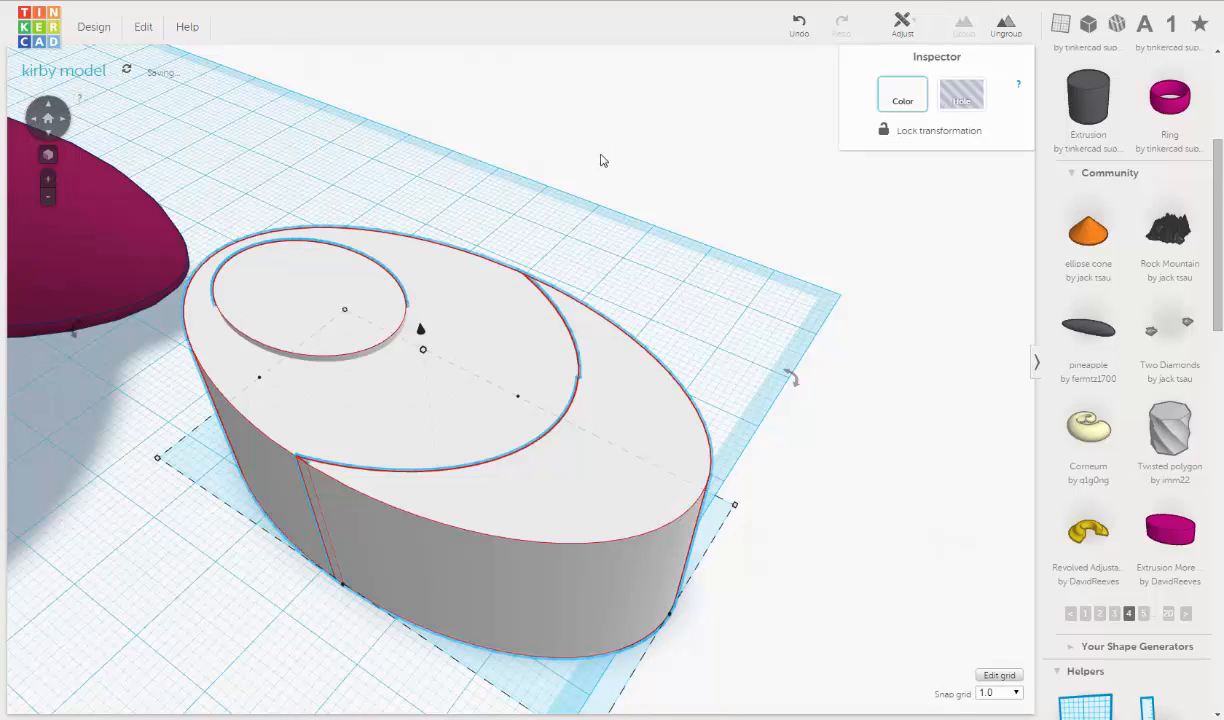
Step: Set the grouped eye to Multicolor so its parts preserve their original colours, and view it beside the Kirby body
{"action": "left_click", "coordinate": [910, 106]}
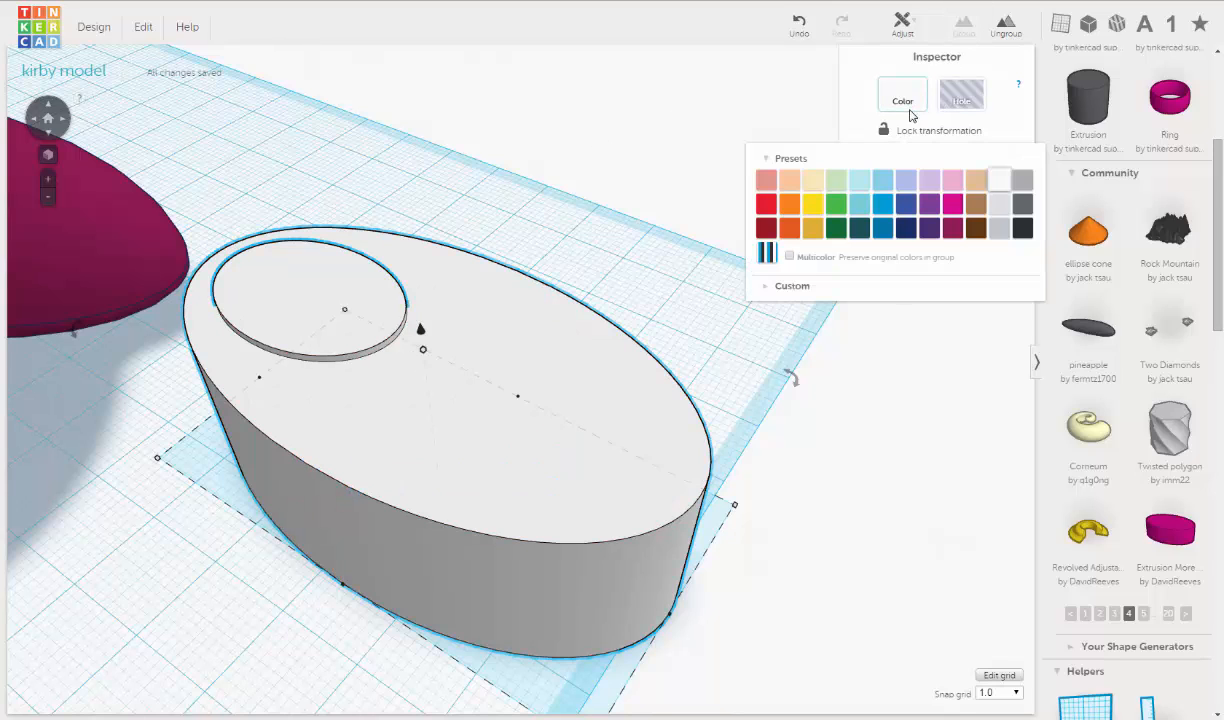
{"action": "left_click", "coordinate": [790, 257]}
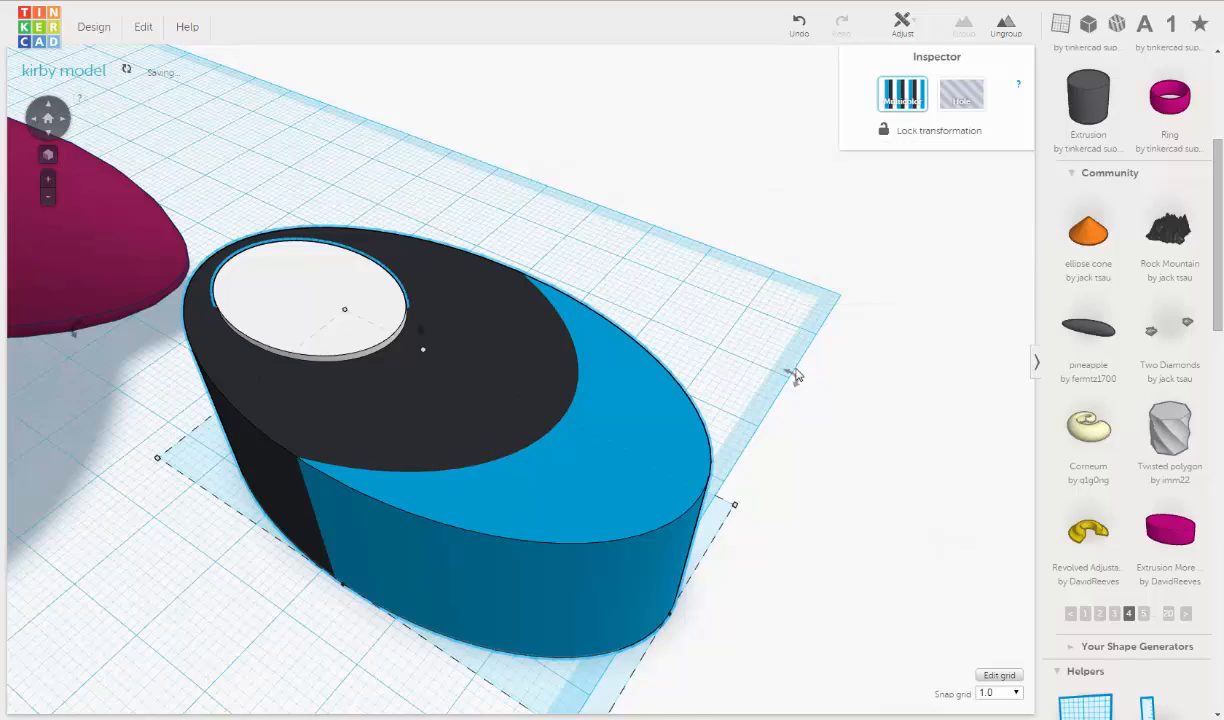
{"action": "left_click", "coordinate": [757, 328]}
{"action": "scroll", "coordinate": [749, 385], "scroll_direction": "down", "scroll_amount": 5}
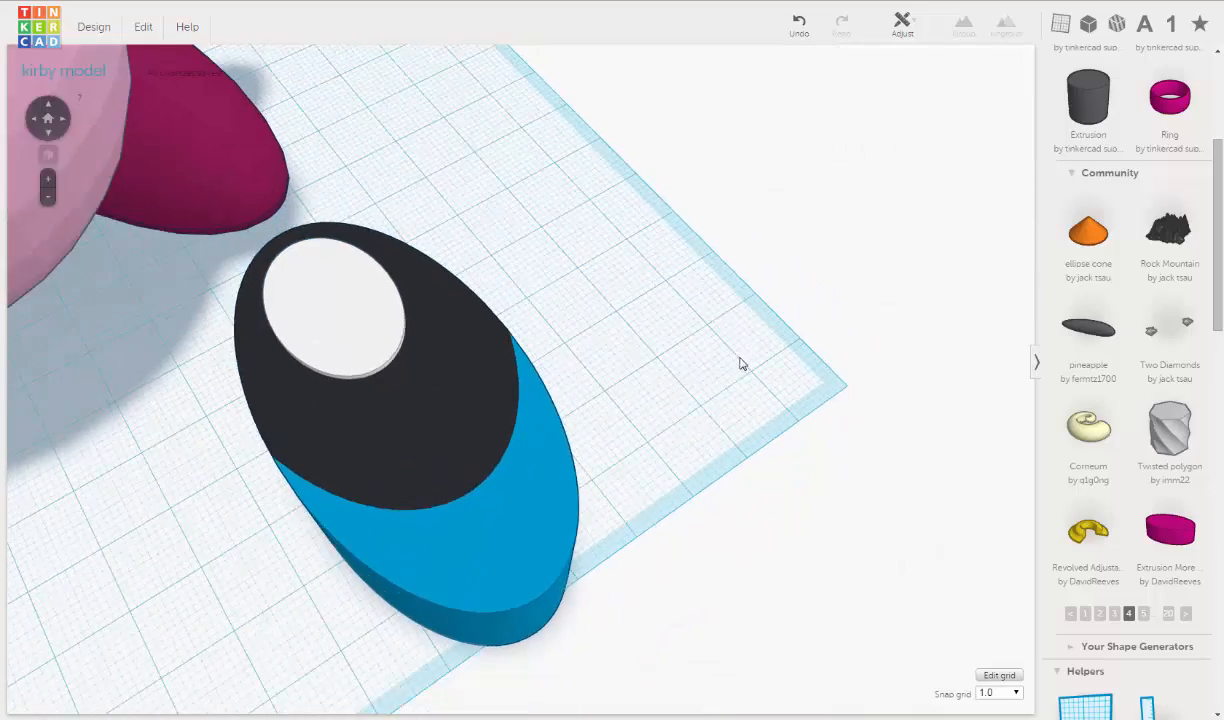
{"action": "right_click_drag", "start_coordinate": [643, 349], "coordinate": [639, 243]}
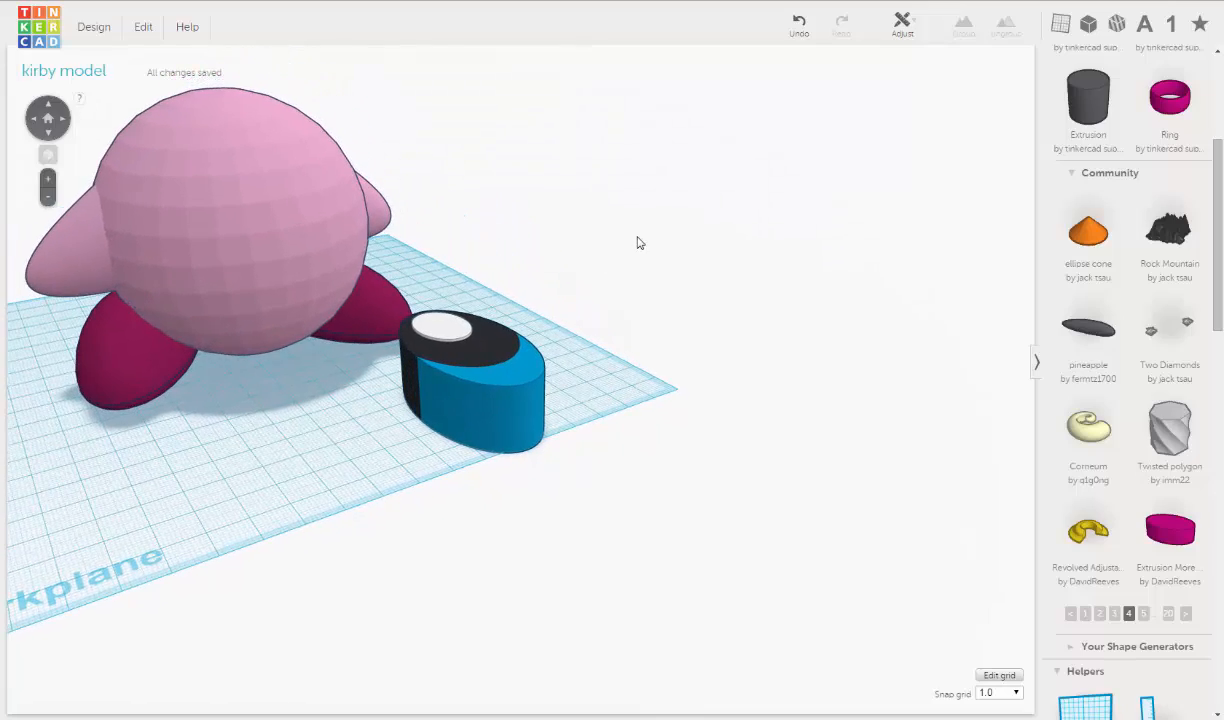
{"action": "right_click_drag", "start_coordinate": [593, 331], "coordinate": [743, 406]}
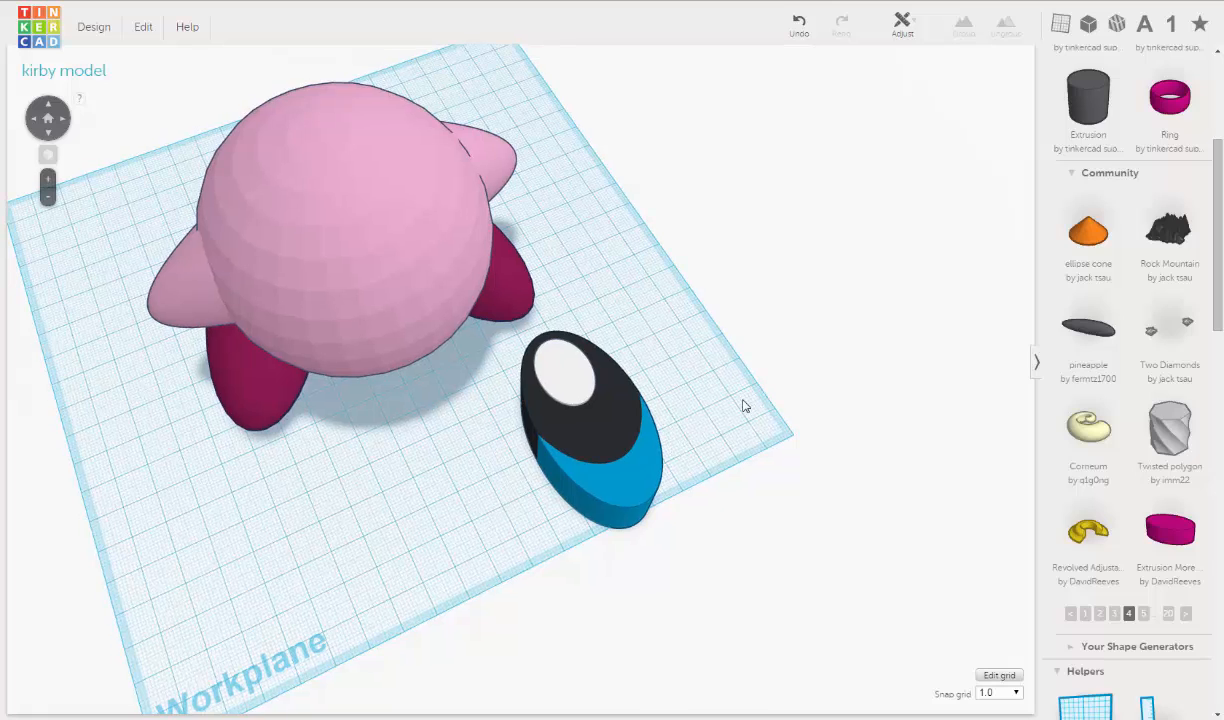